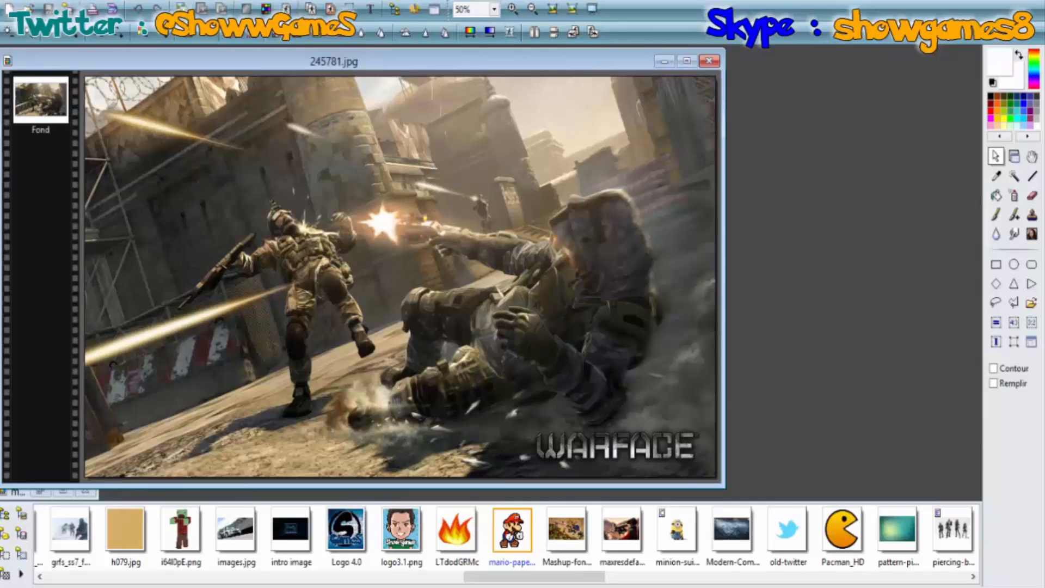
scroll(566, 229, down, 1)
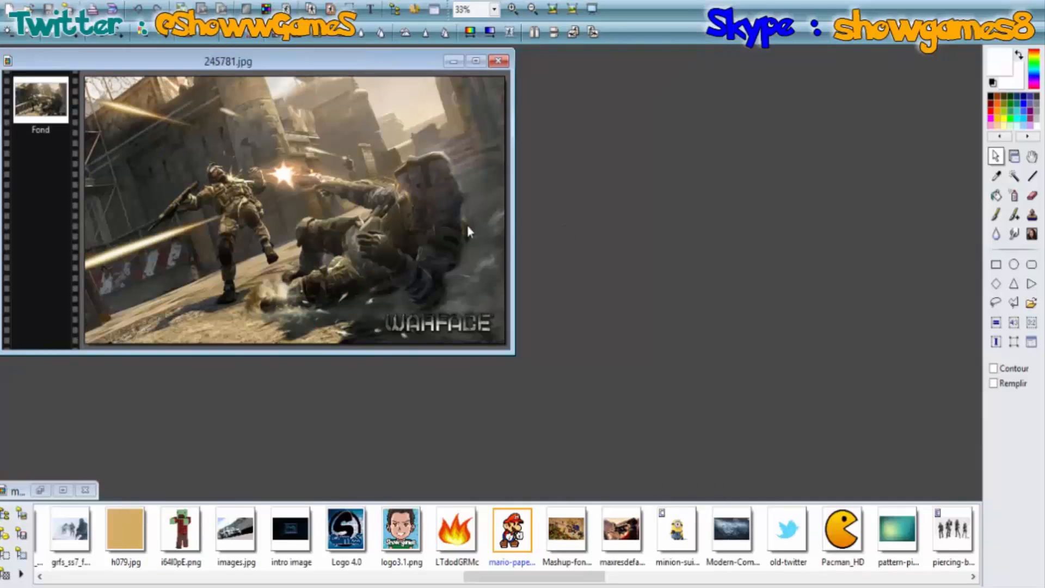
scroll(467, 223, up, 1)
scroll(468, 217, down, 1)
scroll(468, 218, up, 1)
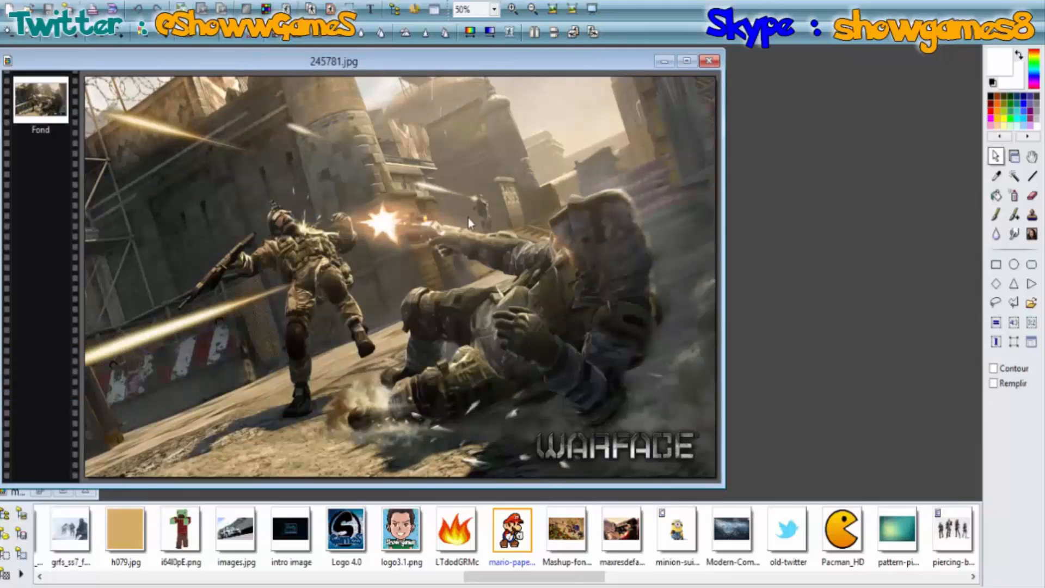
scroll(363, 139, down, 1)
scroll(364, 120, up, 1)
scroll(363, 122, down, 1)
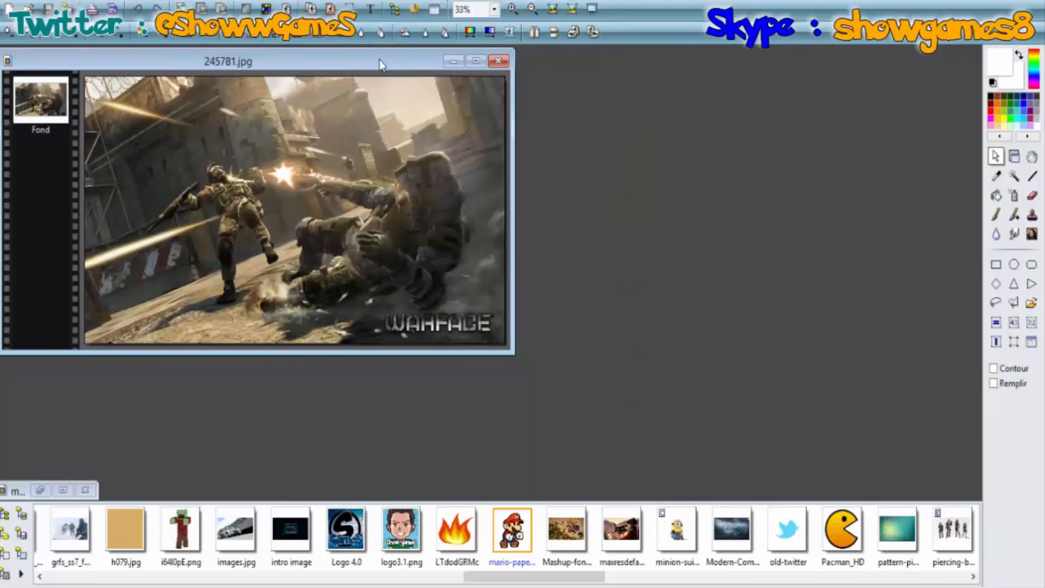
mouse_move(379, 60)
mouse_down()
mouse_move(440, 107)
mouse_move(380, 60)
mouse_up()
scroll(330, 221, up, 1)
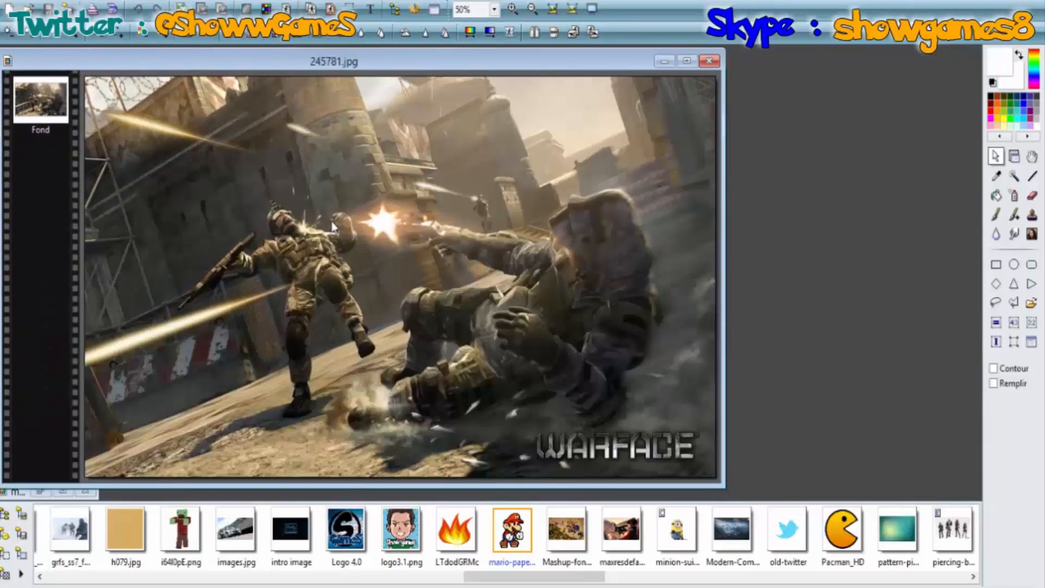
scroll(331, 221, down, 1)
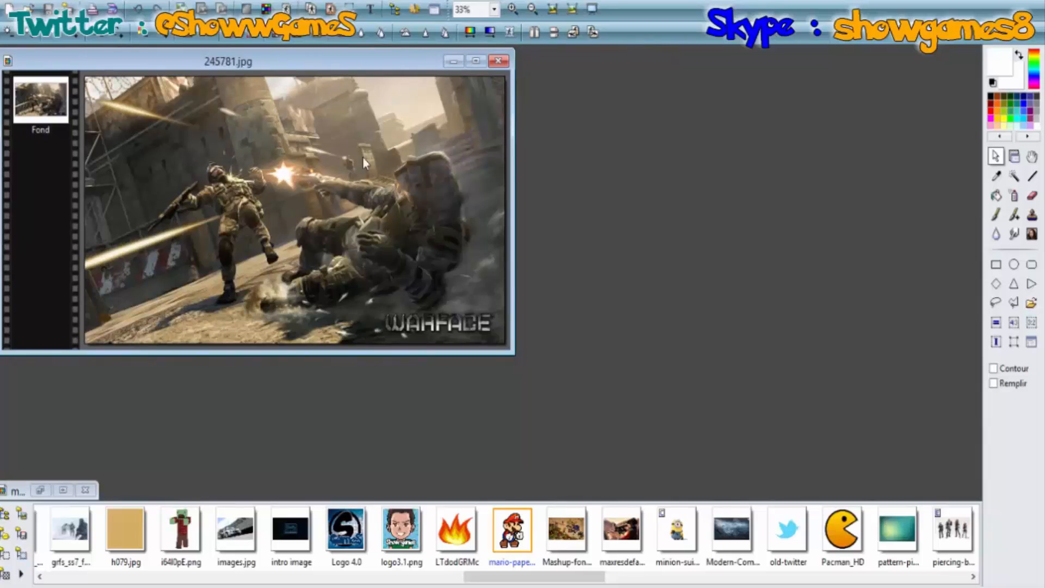
drag(511, 353, 581, 401)
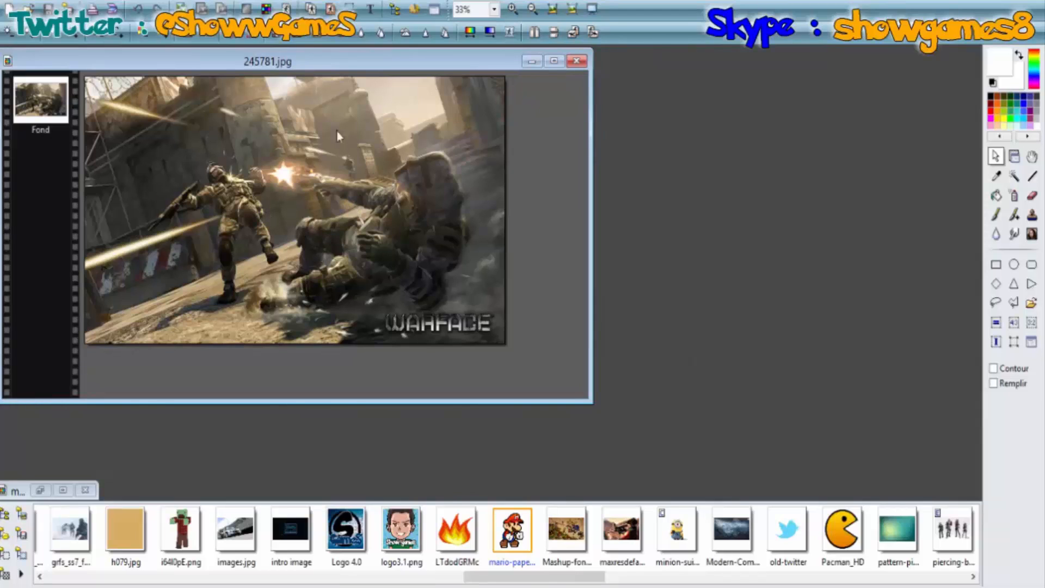
drag(592, 406, 506, 353)
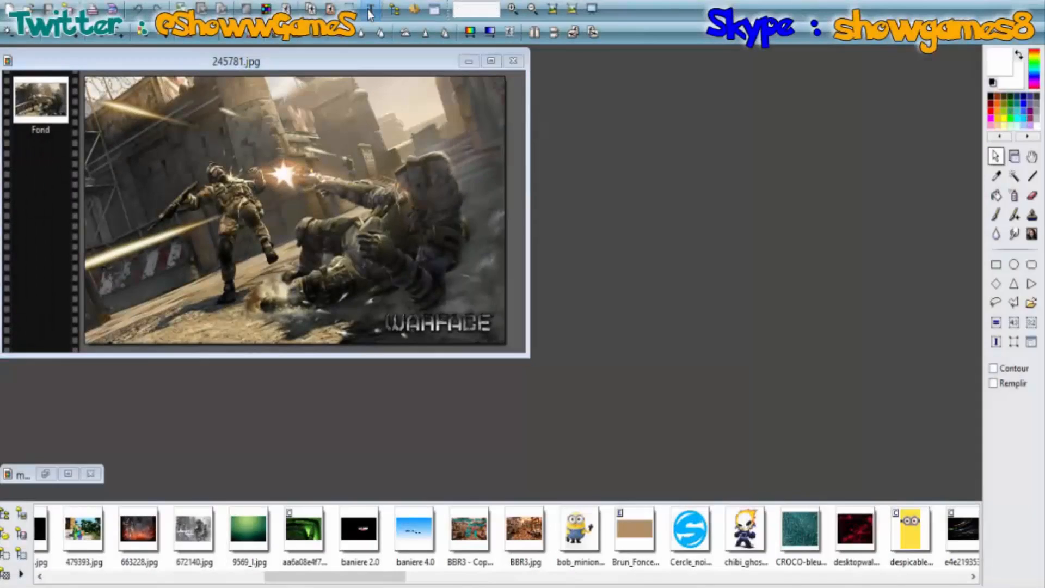
Create a text layer reading "GAMEPLAY" and set its font size to 160
click(369, 10)
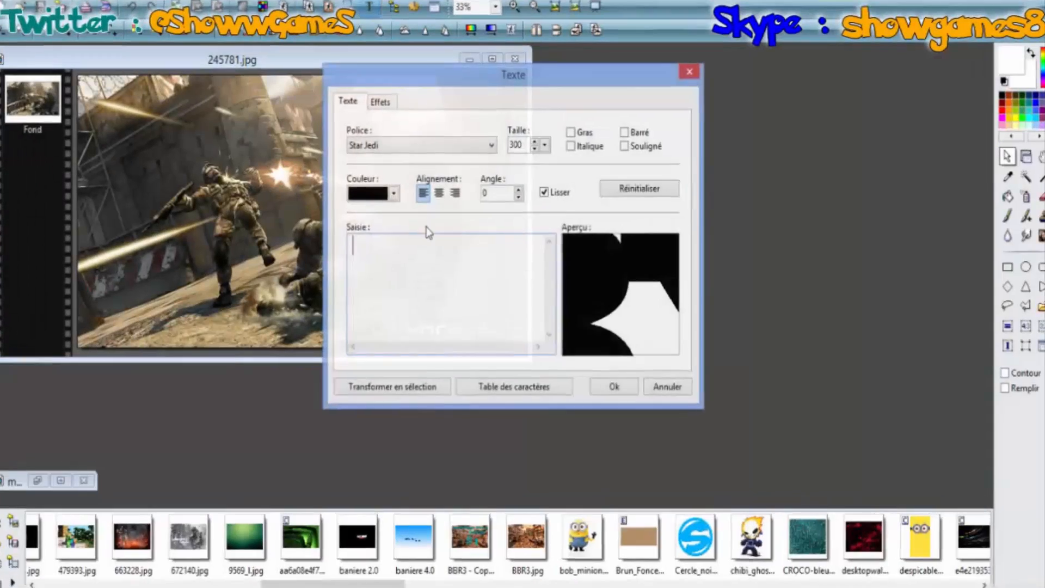
text(GA)
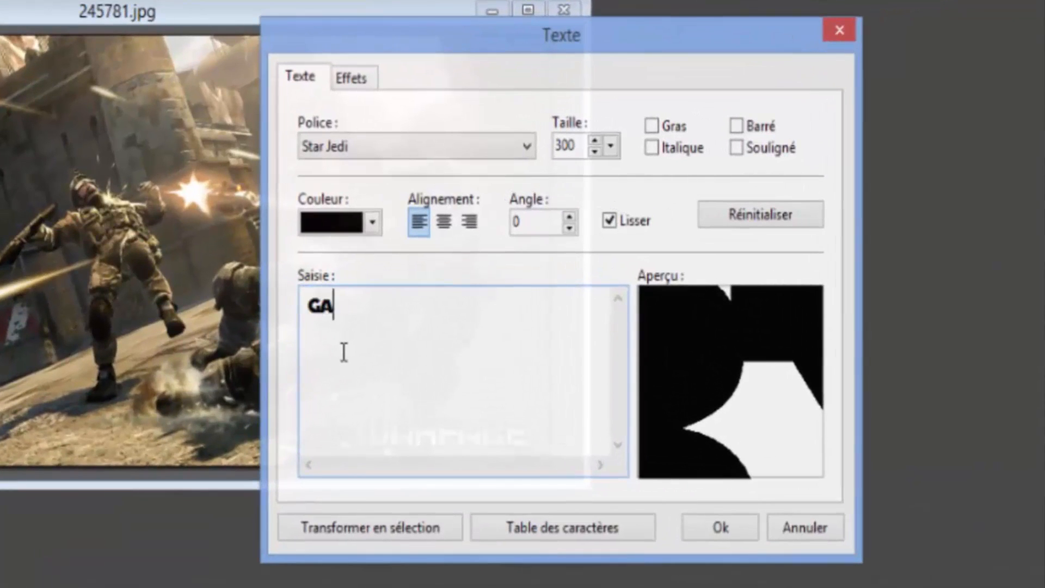
text(MEPLAY)
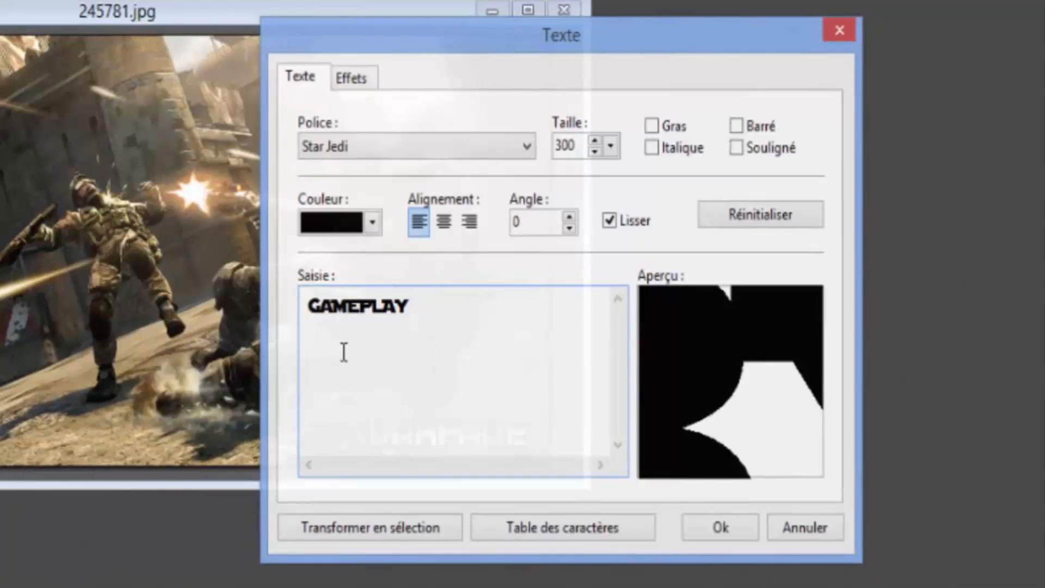
click(529, 146)
click(574, 144)
drag(578, 146, 468, 159)
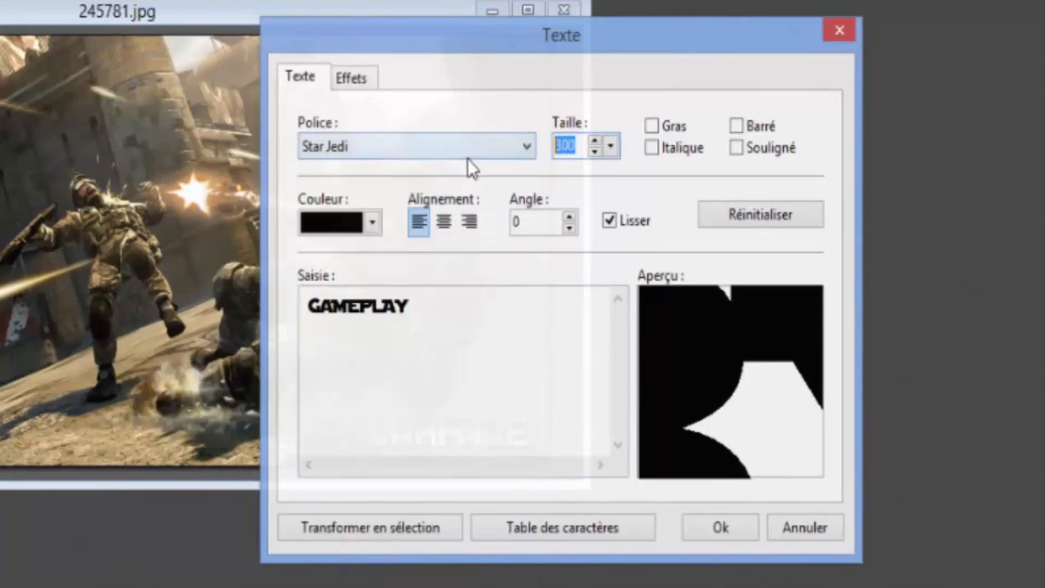
text(160)
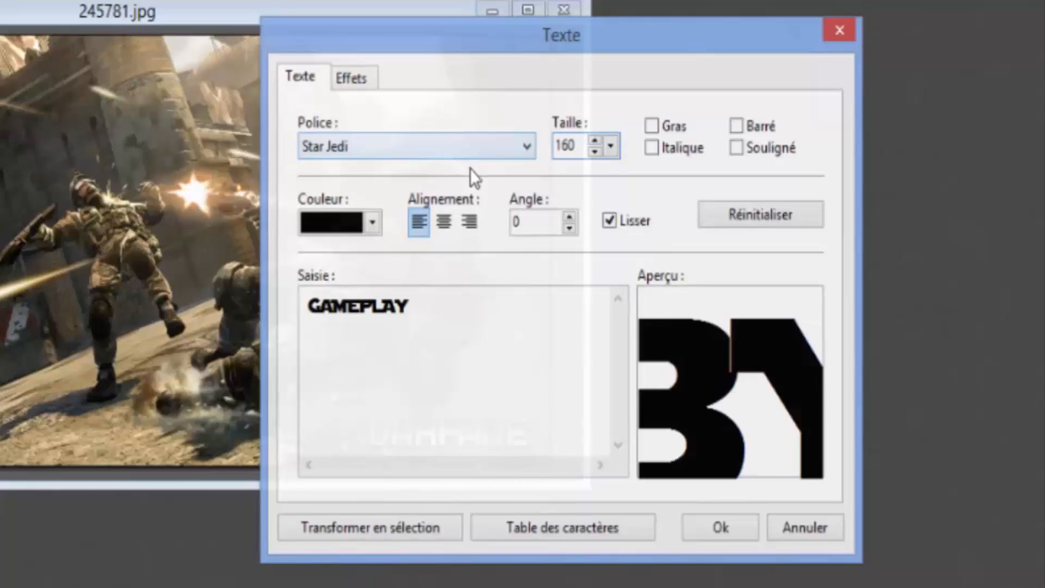
Set the GAMEPLAY text's font to ObelixPro and place the text on the image
click(525, 145)
scroll(471, 231, up, 7)
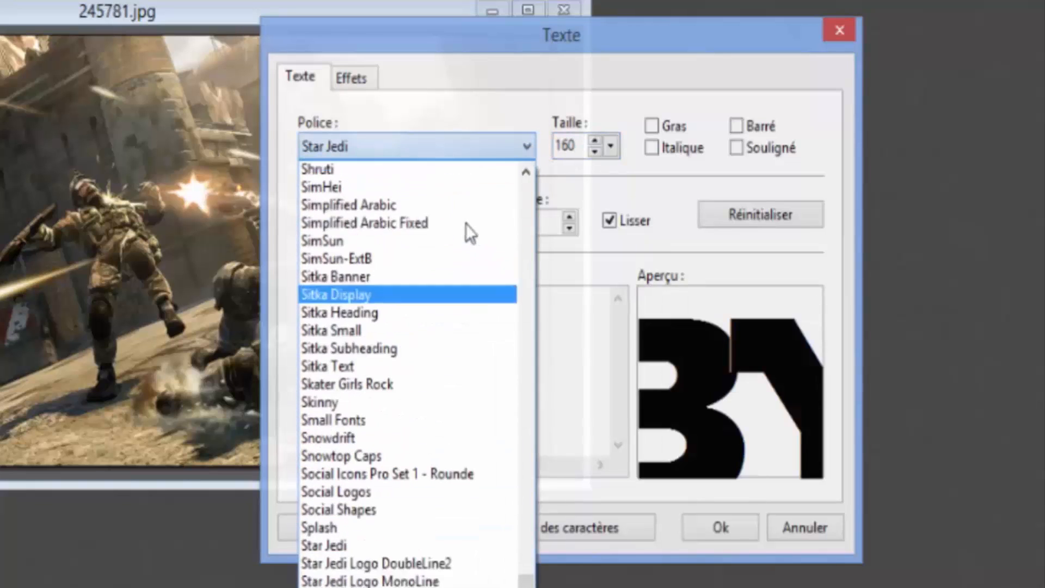
drag(527, 581, 496, 534)
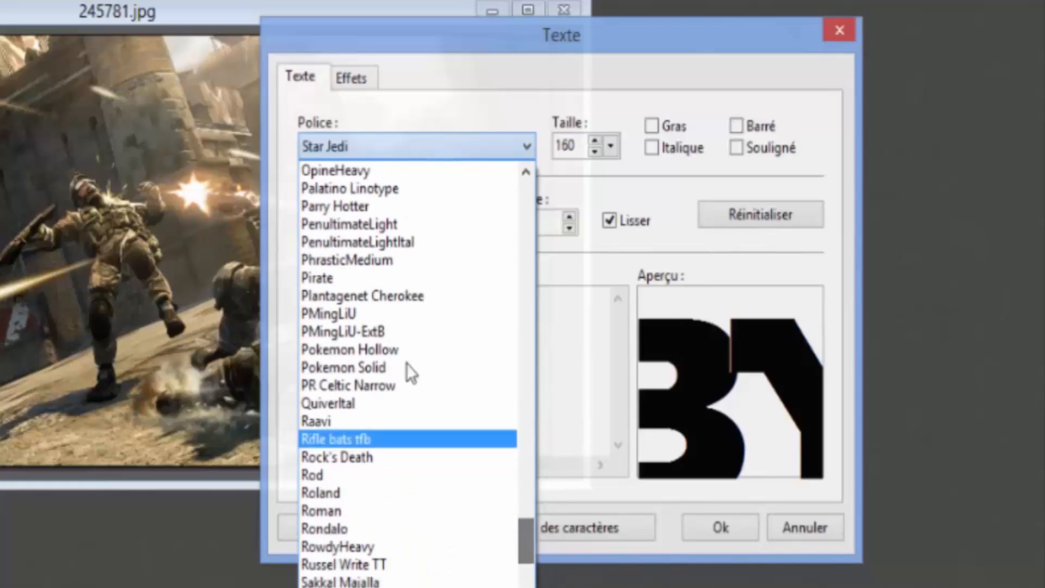
scroll(357, 215, up, 1)
scroll(356, 215, up, 1)
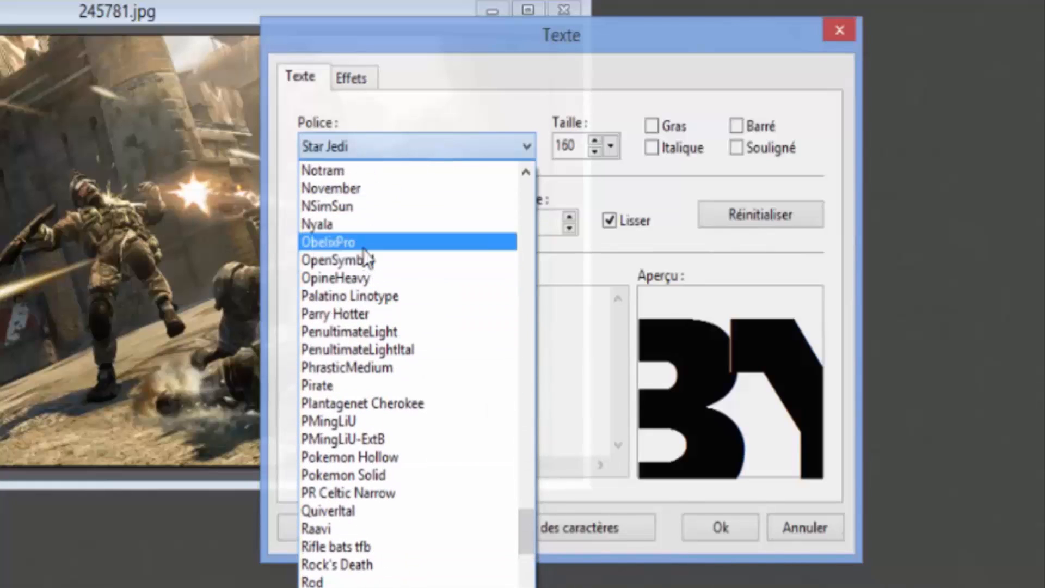
click(365, 243)
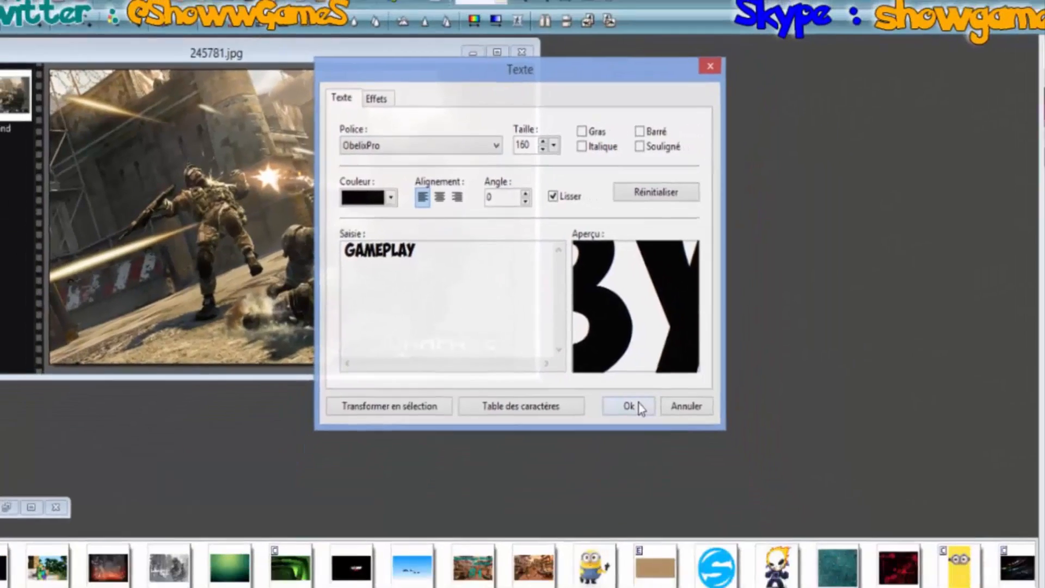
click(721, 527)
Move the GAMEPLAY text to the image's upper-left corner and set its font size to 180
drag(288, 213, 225, 118)
double_click(226, 117)
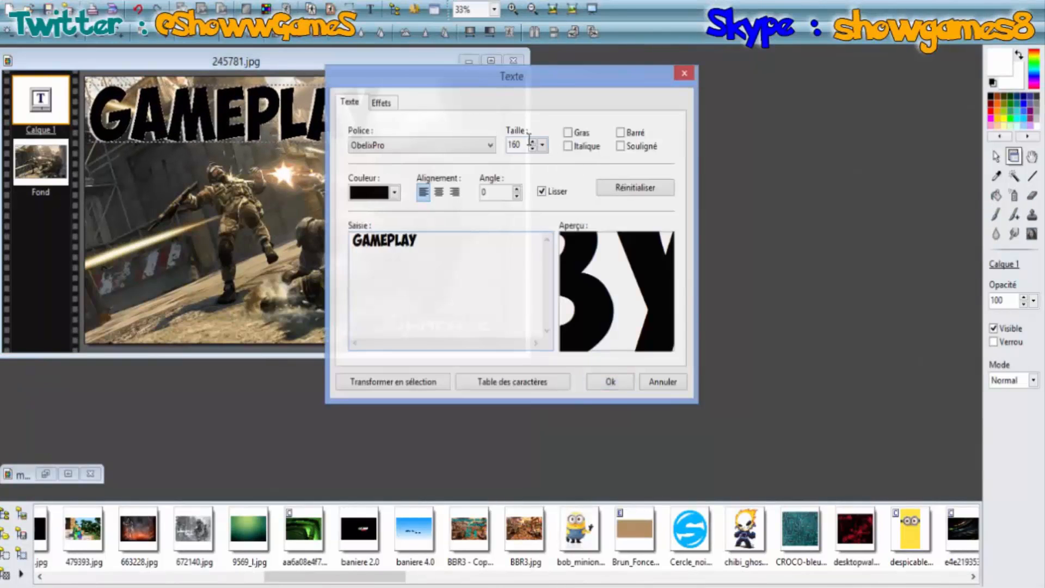
click(532, 141)
click(533, 143)
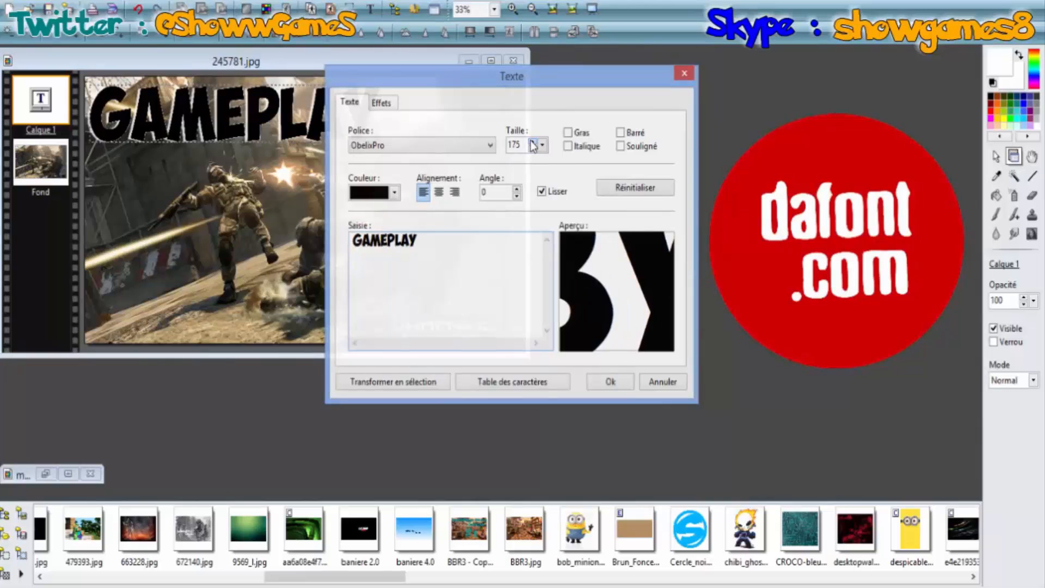
click(608, 381)
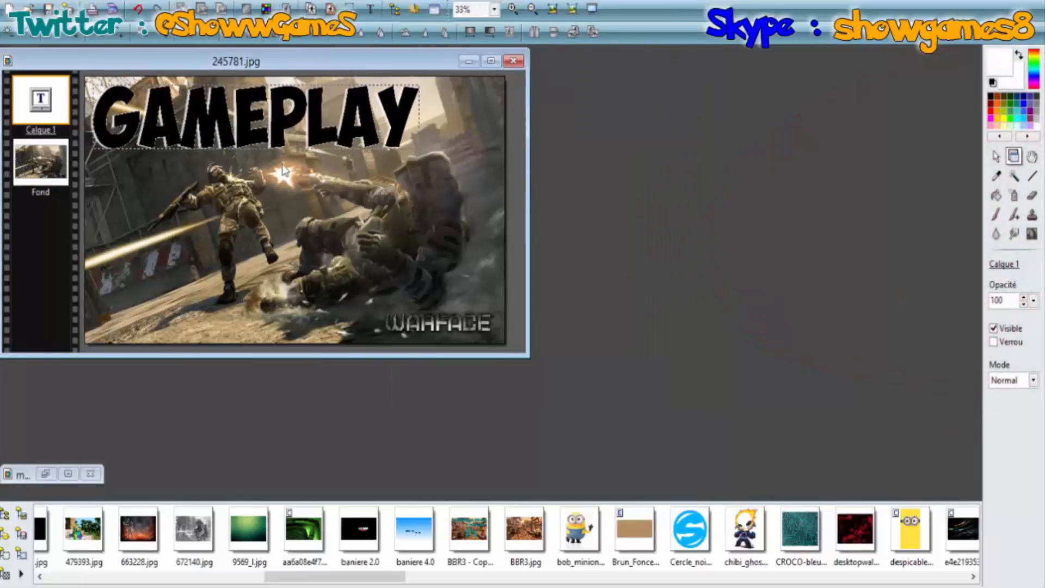
Reopen the GAMEPLAY text's settings and enable the fill pattern (Motif de remplissage) in its effects
click(27, 174)
scroll(284, 249, down, 1)
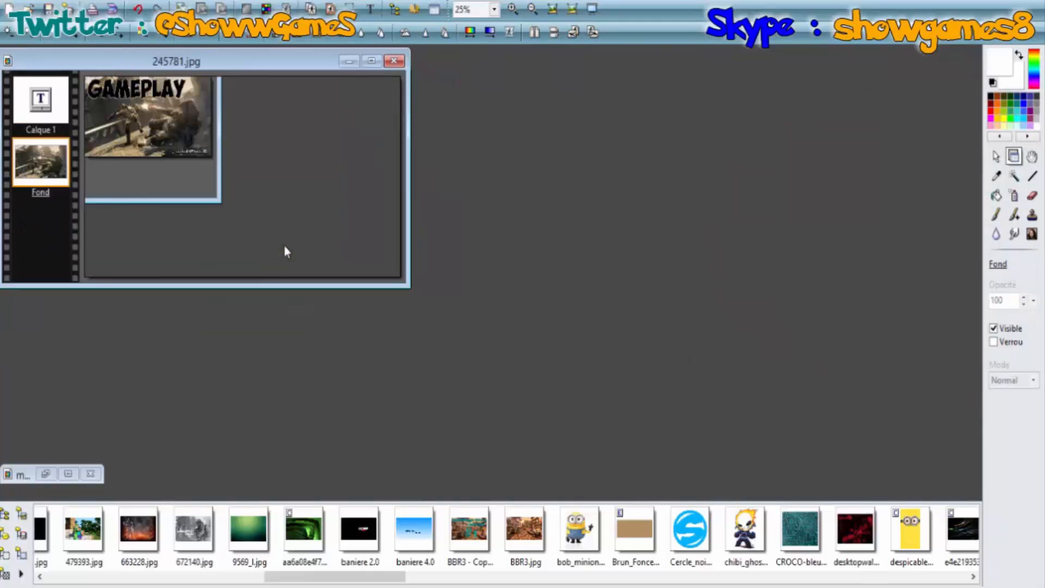
click(233, 118)
double_click(233, 117)
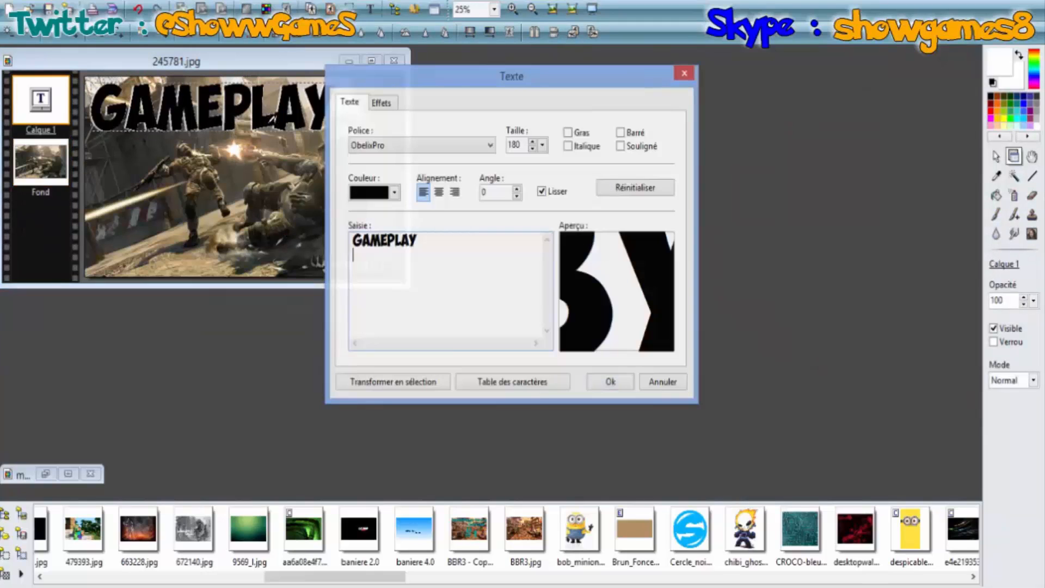
click(382, 104)
click(350, 103)
click(393, 195)
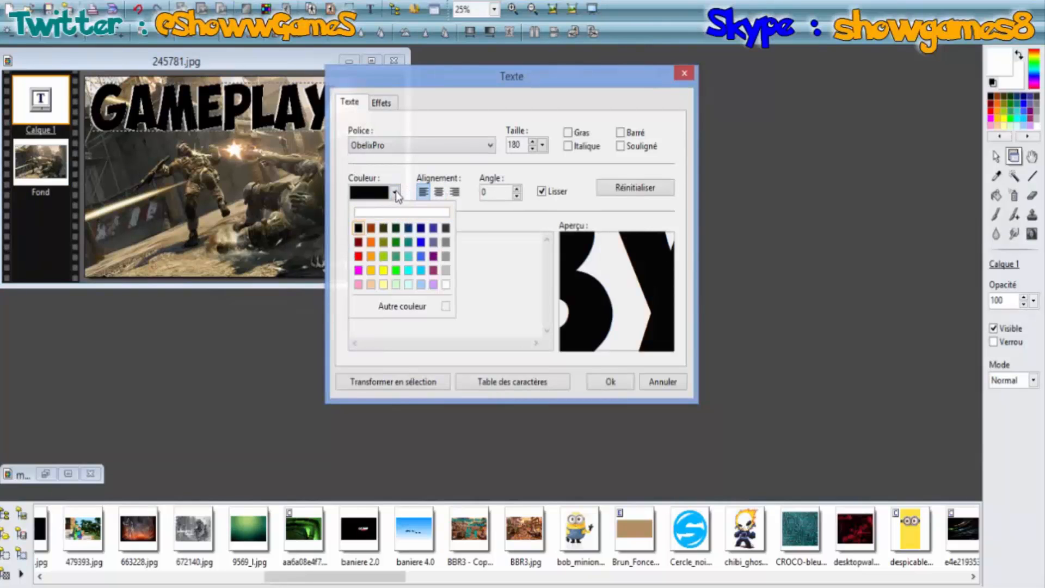
click(383, 122)
click(382, 104)
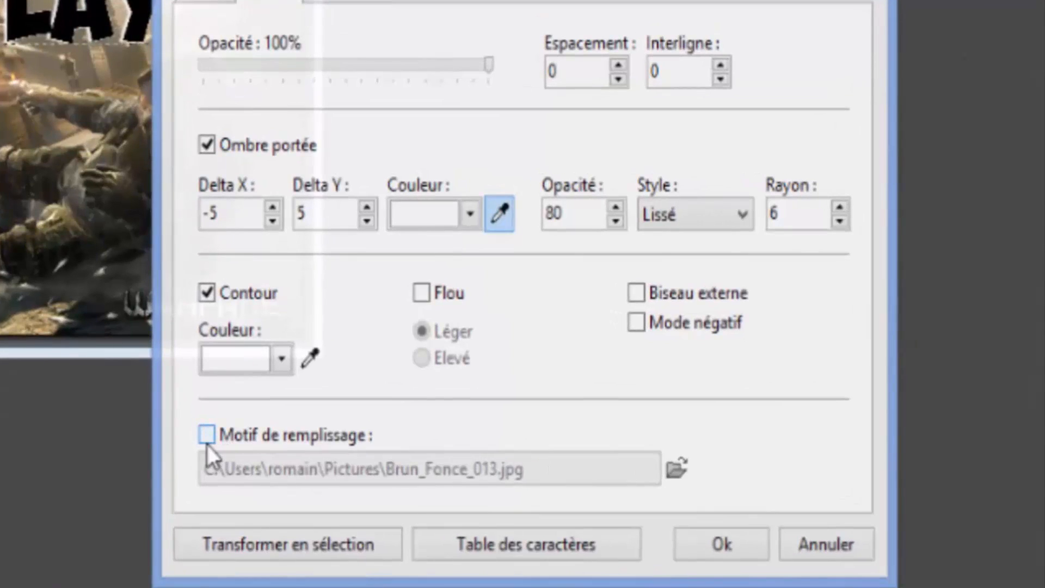
click(352, 327)
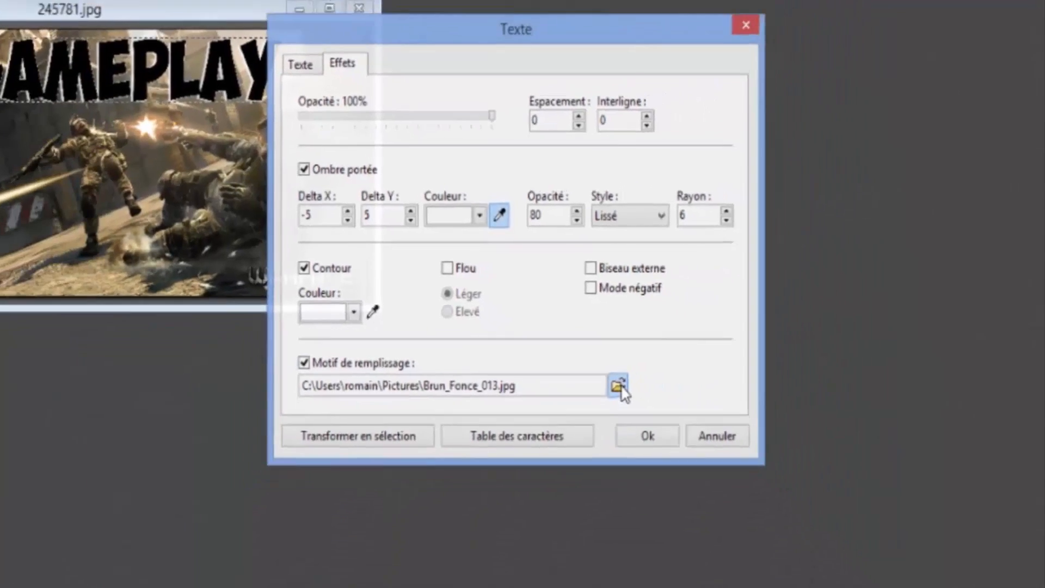
Choose Papier02 from the Patterns folder as the GAMEPLAY text's fill pattern and apply it
click(677, 469)
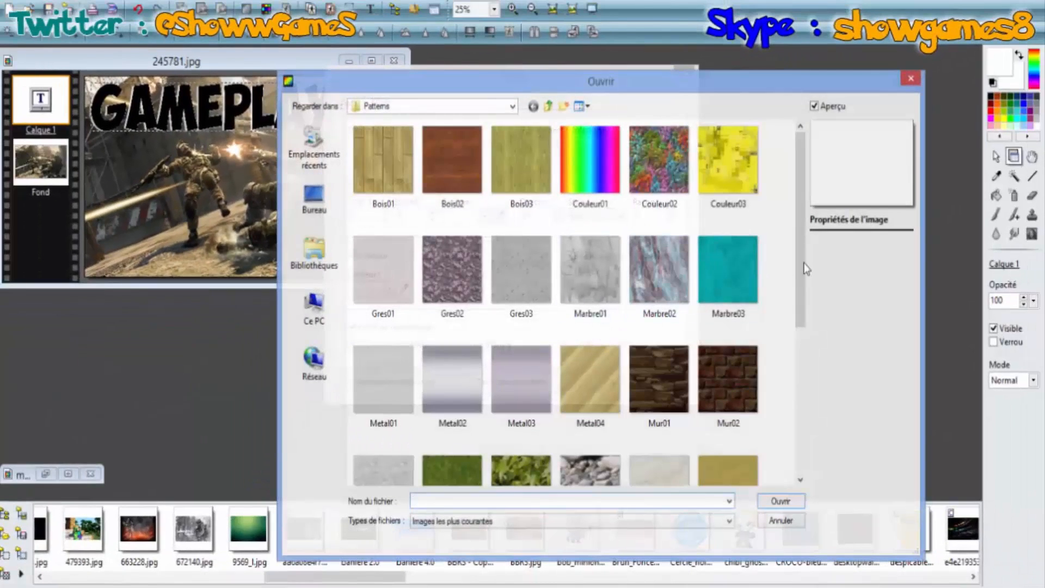
scroll(803, 348, down, 1)
scroll(808, 363, down, 2)
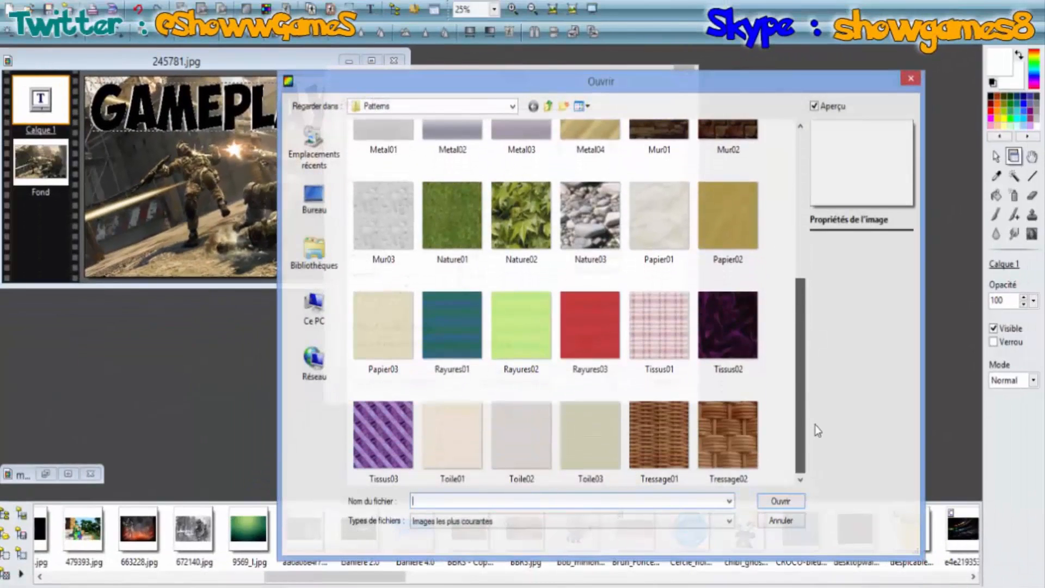
scroll(814, 400, up, 1)
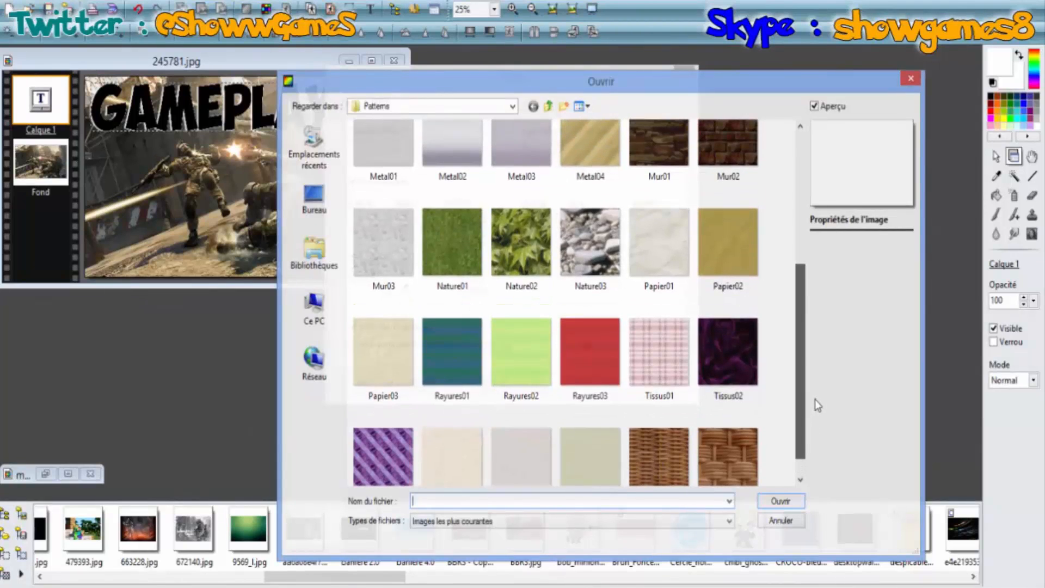
scroll(814, 381, up, 1)
scroll(815, 414, down, 2)
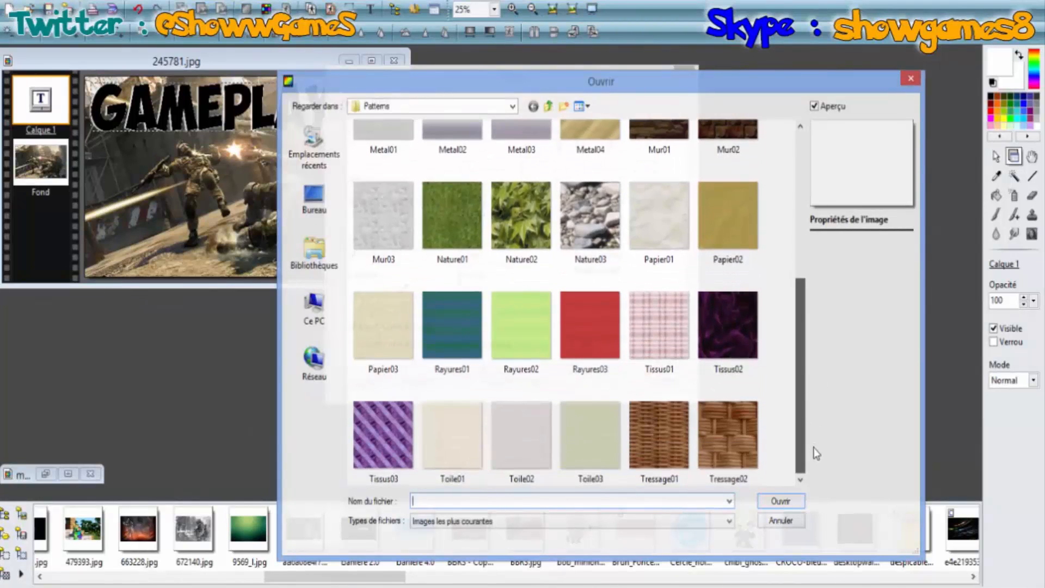
scroll(811, 444, up, 2)
scroll(792, 437, down, 2)
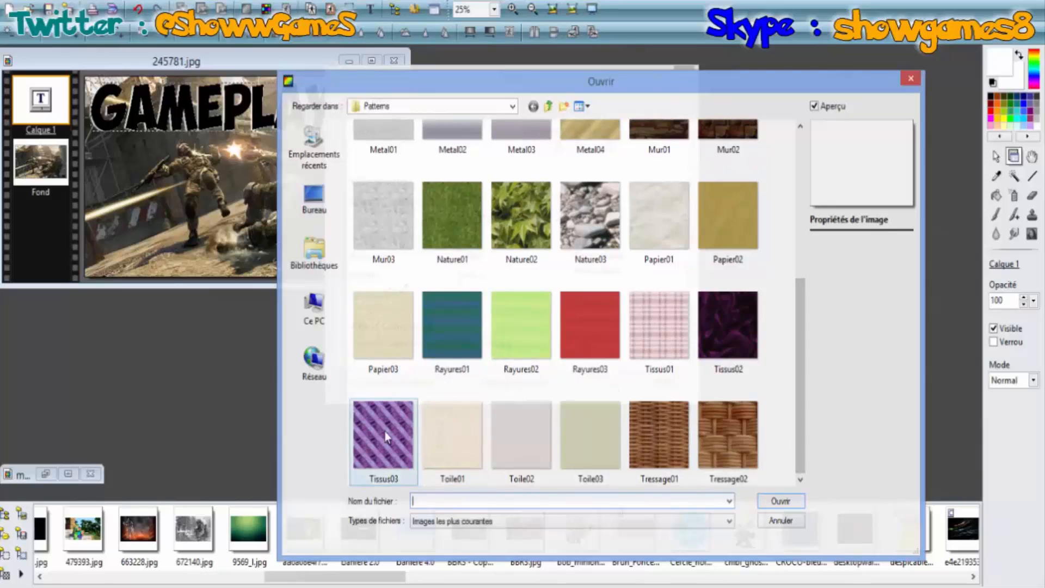
scroll(805, 326, up, 3)
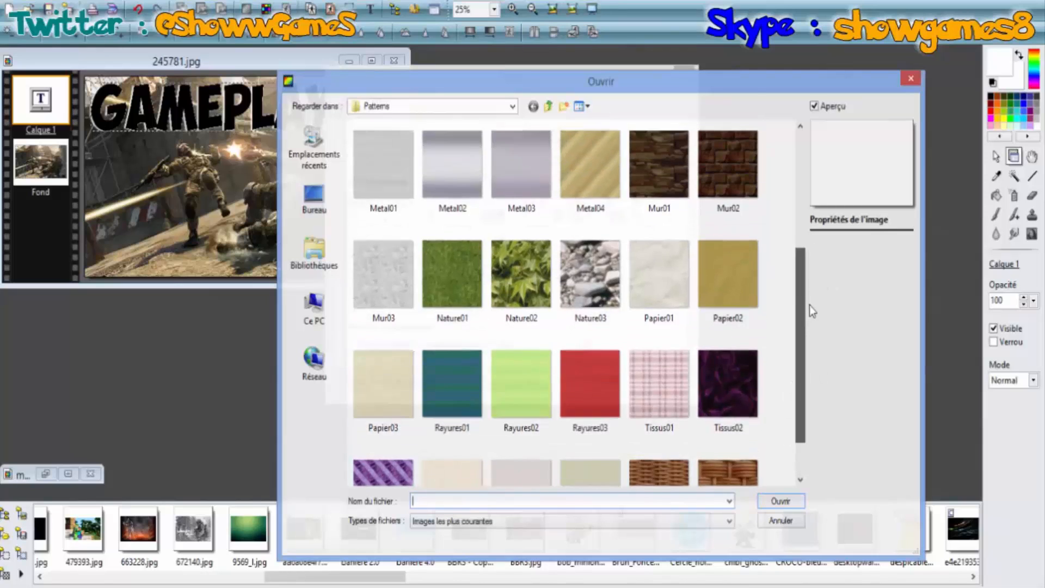
double_click(727, 375)
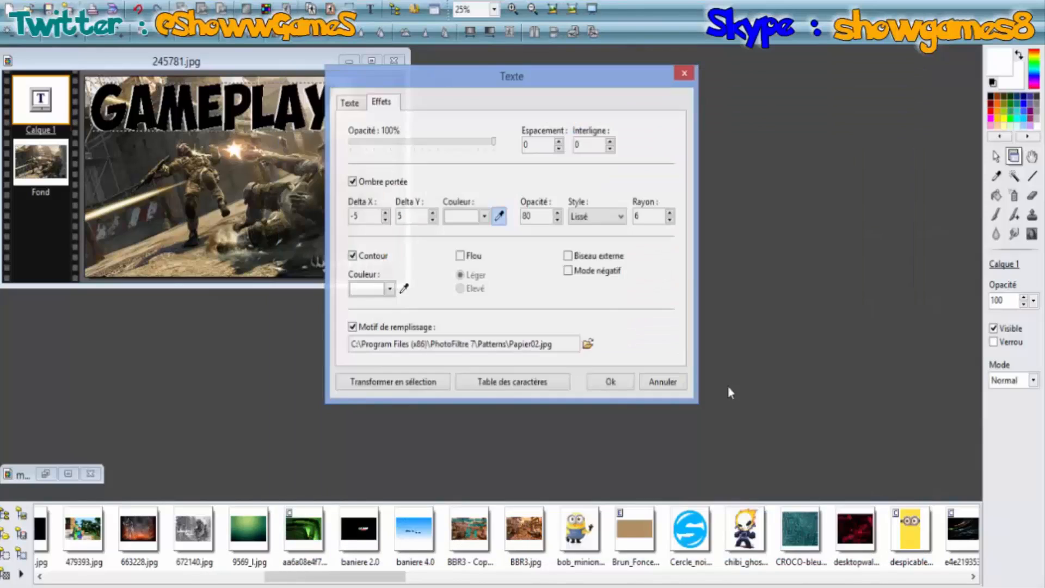
click(609, 382)
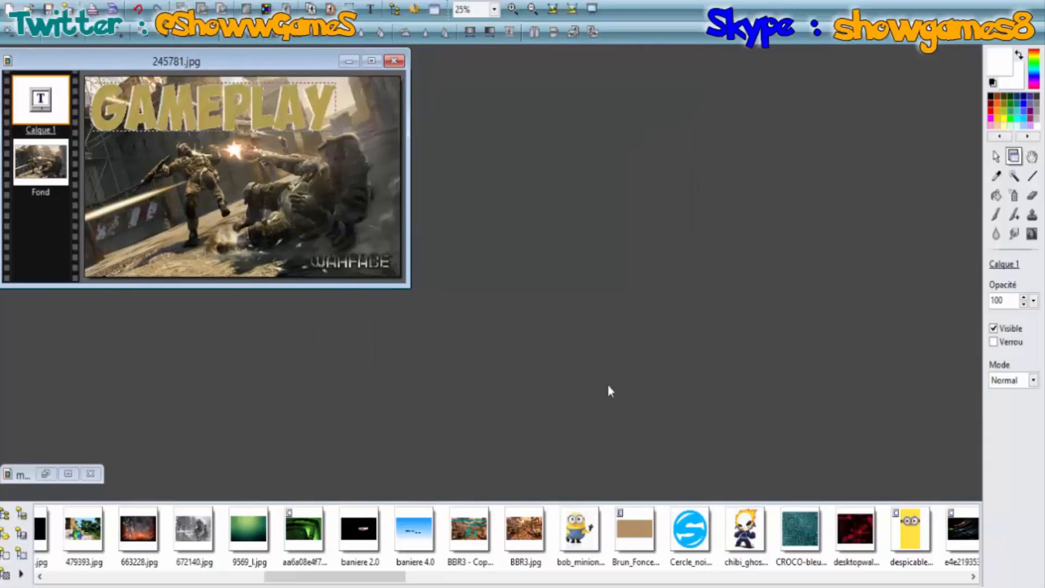
Reopen the GAMEPLAY text's effects and browse to the Images library for a different fill pattern
double_click(260, 113)
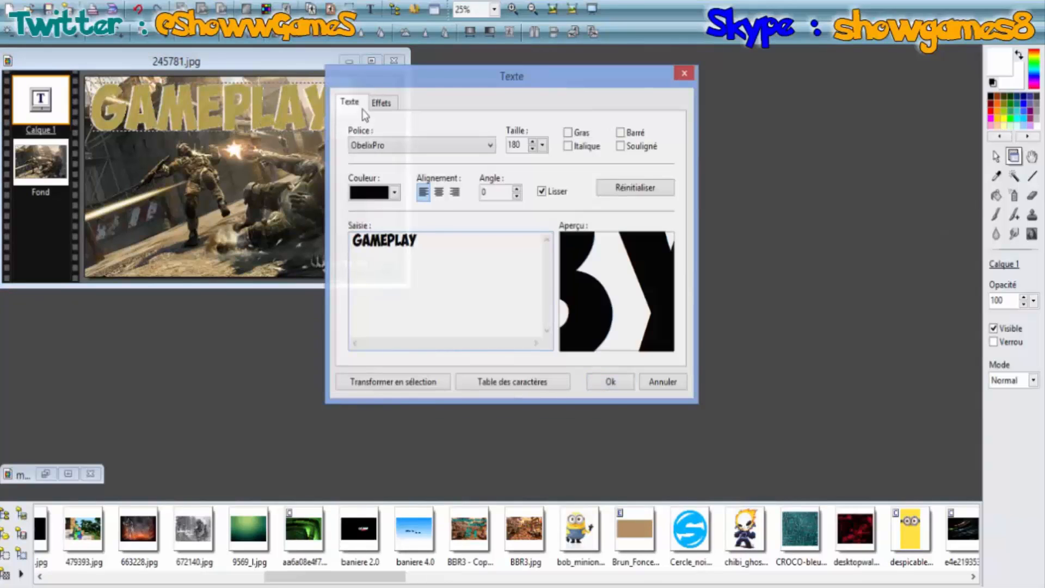
click(383, 102)
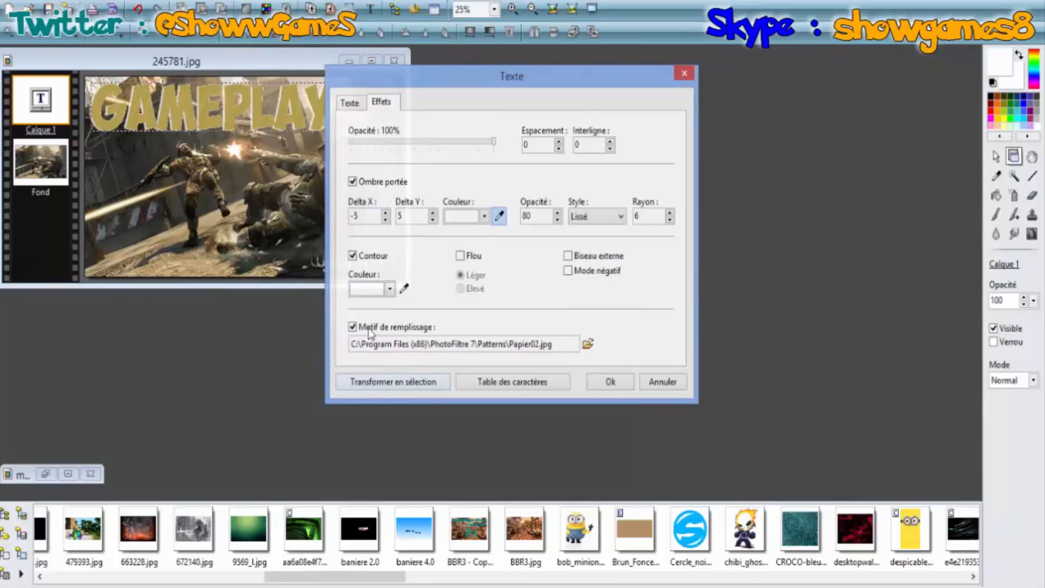
click(589, 344)
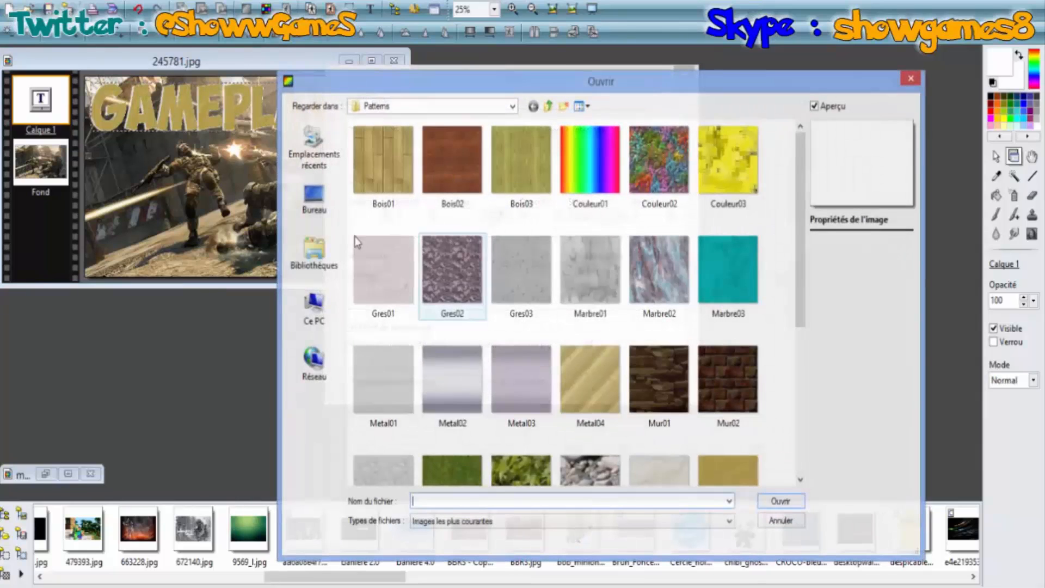
click(320, 269)
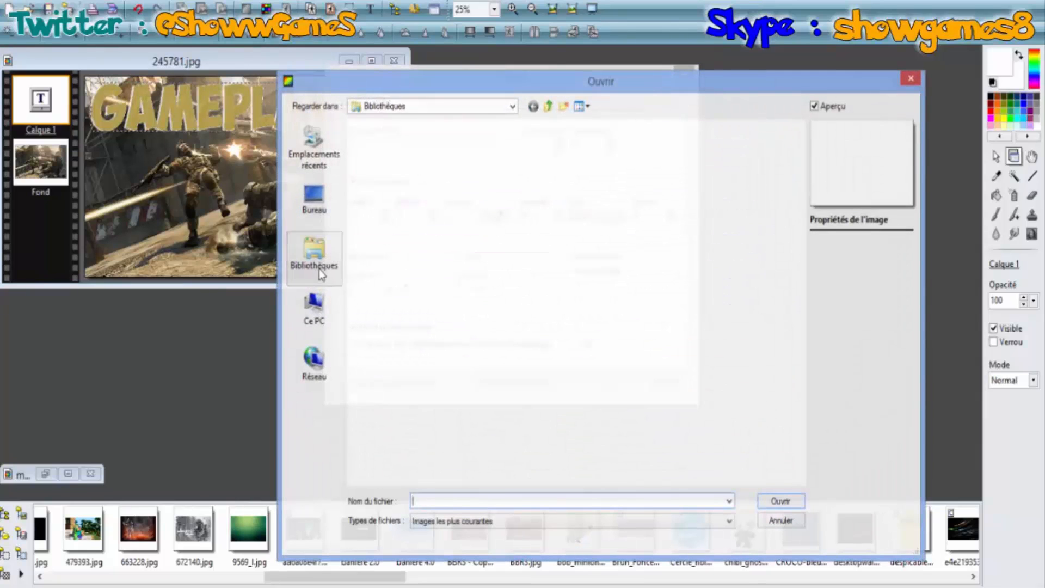
double_click(536, 151)
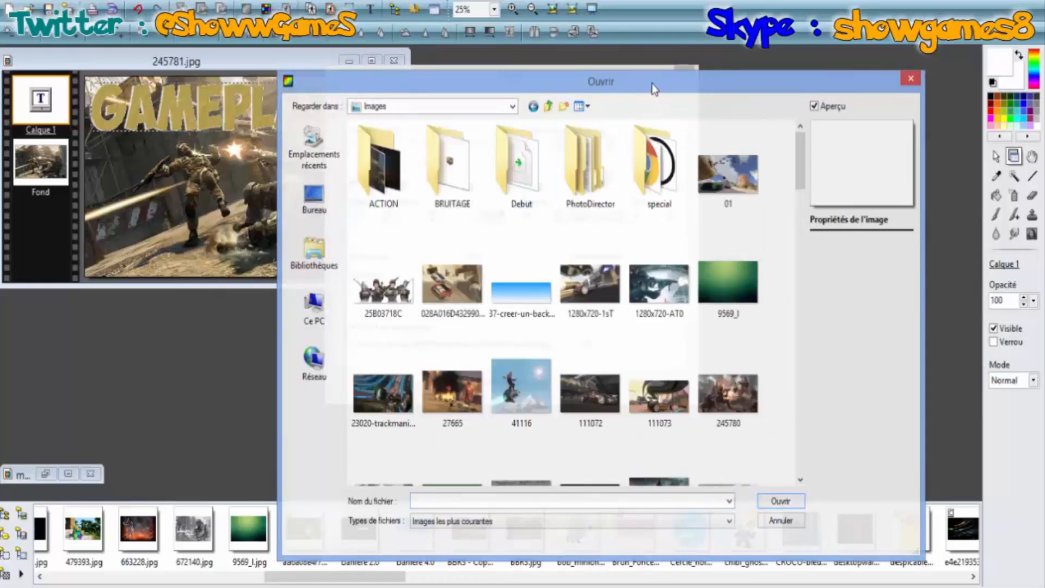
Choose Brun_Fonce_013 as the GAMEPLAY text's fill pattern, with the drop shadow (Ombre portée) turned off, and apply it
drag(654, 88, 622, 34)
drag(769, 110, 771, 240)
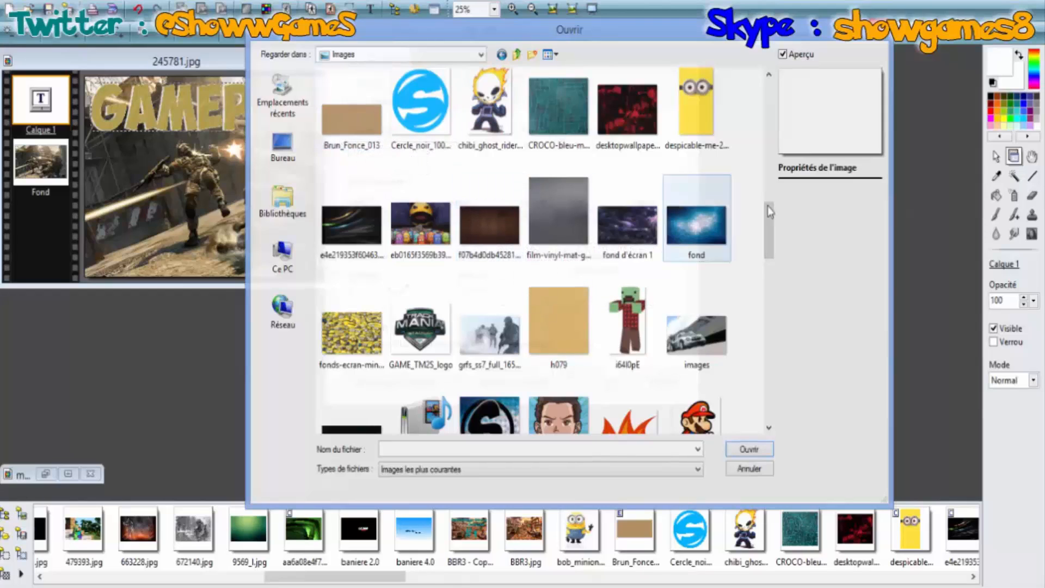
scroll(769, 217, up, 1)
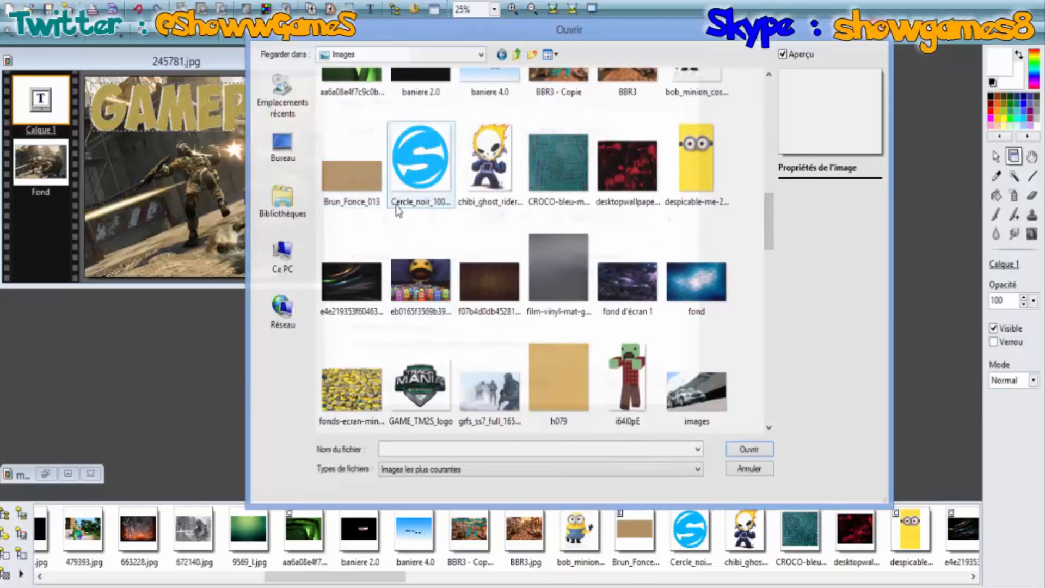
double_click(358, 191)
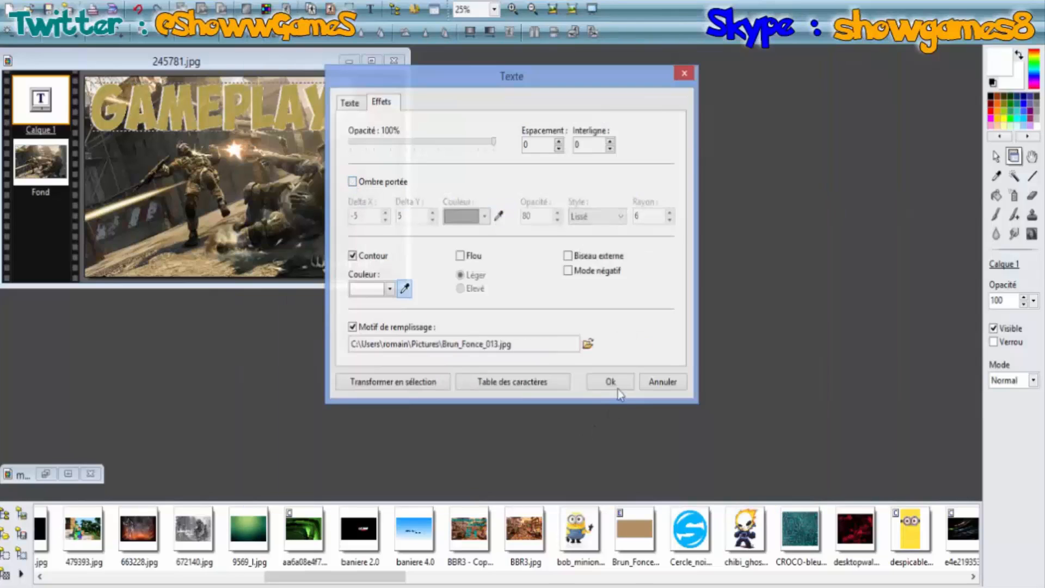
click(613, 383)
click(157, 184)
scroll(157, 184, down, 1)
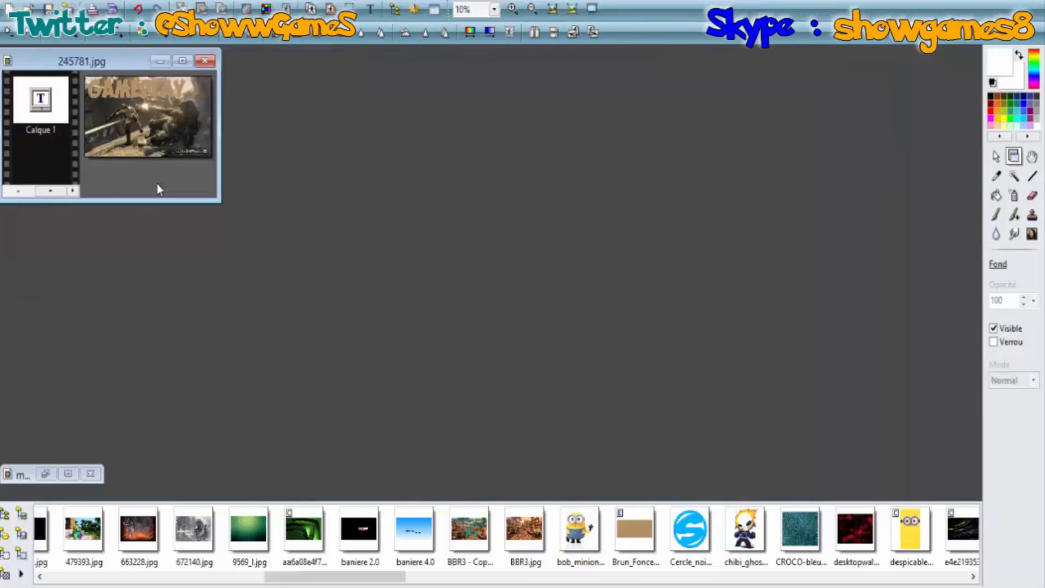
scroll(157, 184, up, 2)
Reopen the GAMEPLAY text's effects and set its outline (Contour) colour to black
double_click(195, 113)
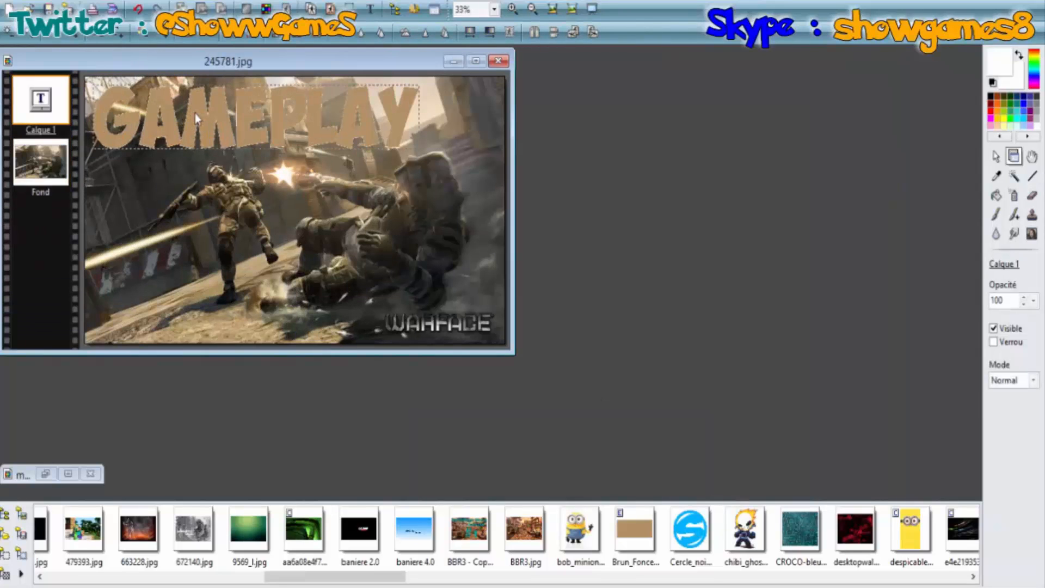
click(394, 110)
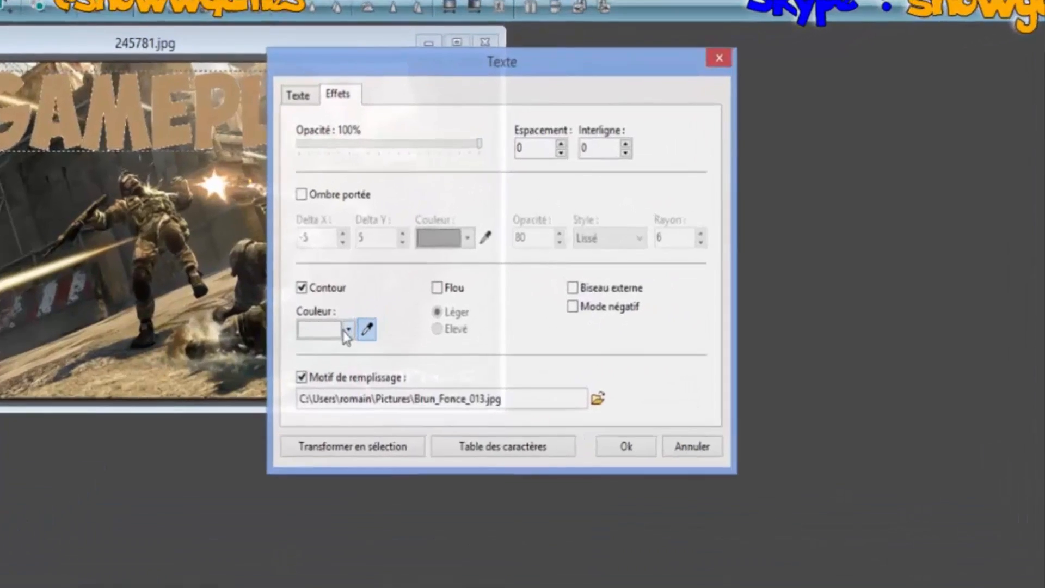
click(389, 288)
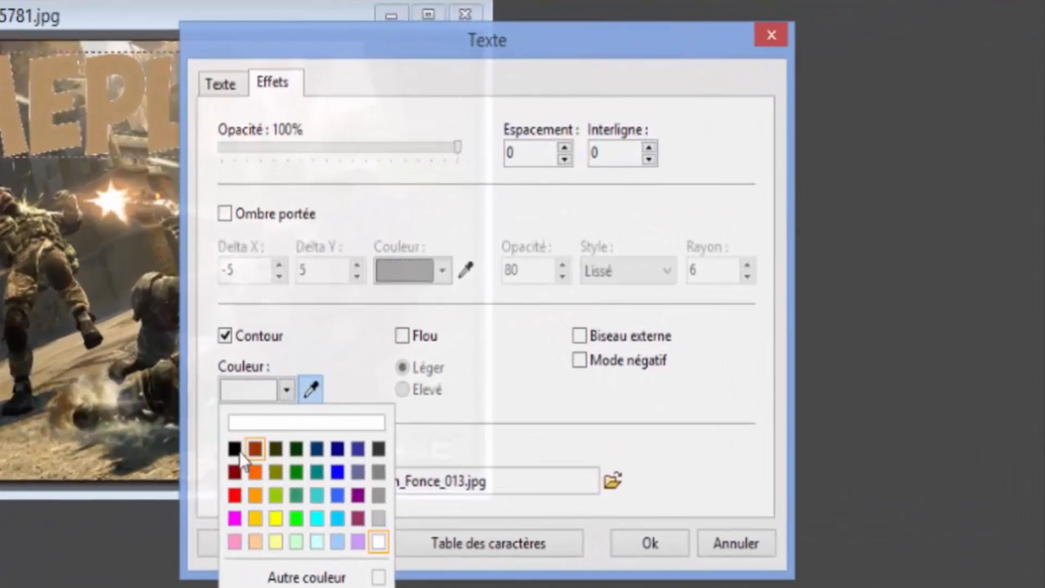
click(355, 329)
Enable a black drop shadow (Ombre portée) on the GAMEPLAY text, apply it, and check the title against the background
click(224, 213)
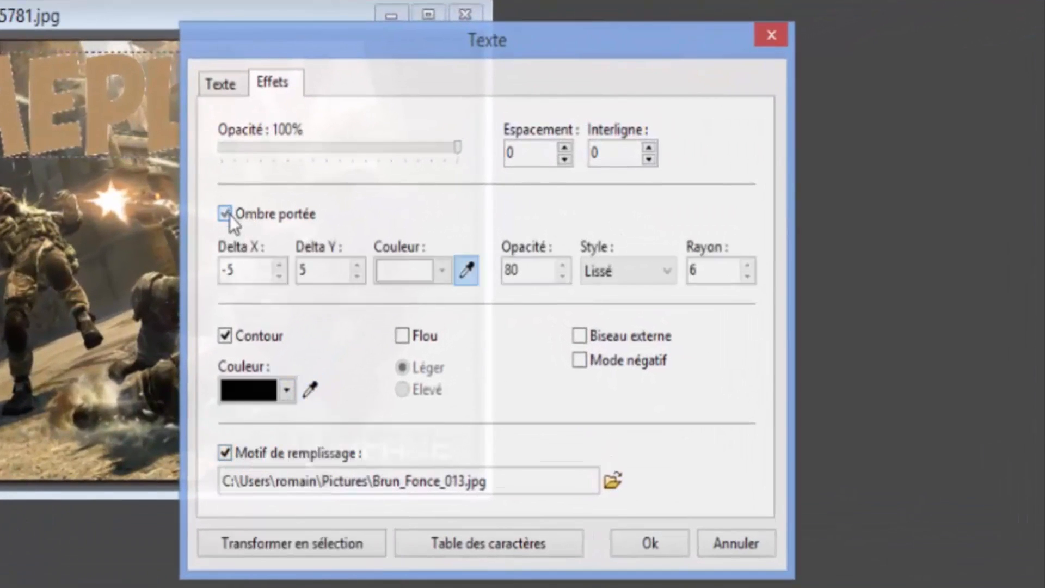
click(441, 271)
click(390, 329)
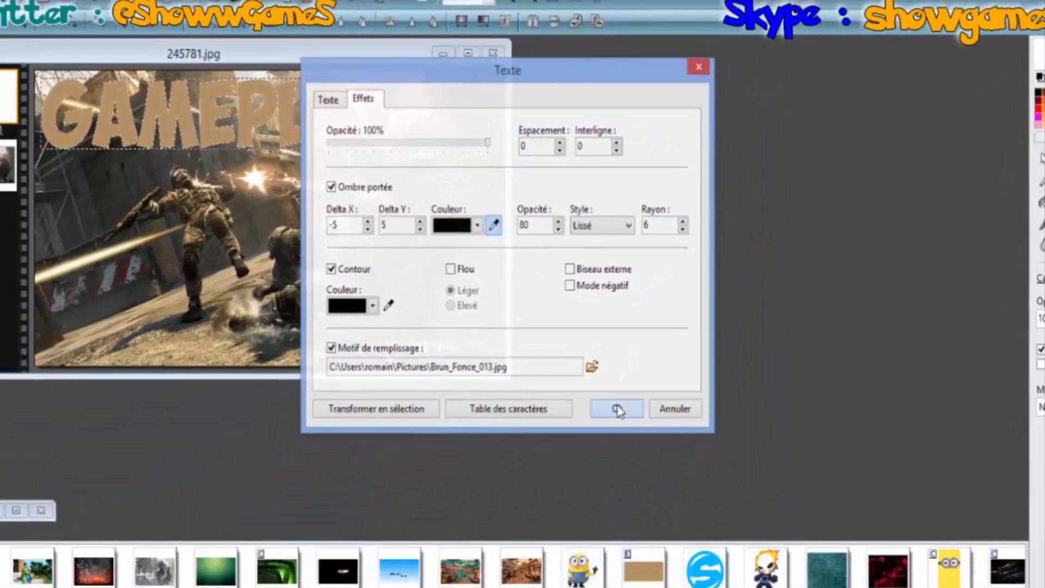
click(649, 543)
click(33, 150)
scroll(183, 163, down, 4)
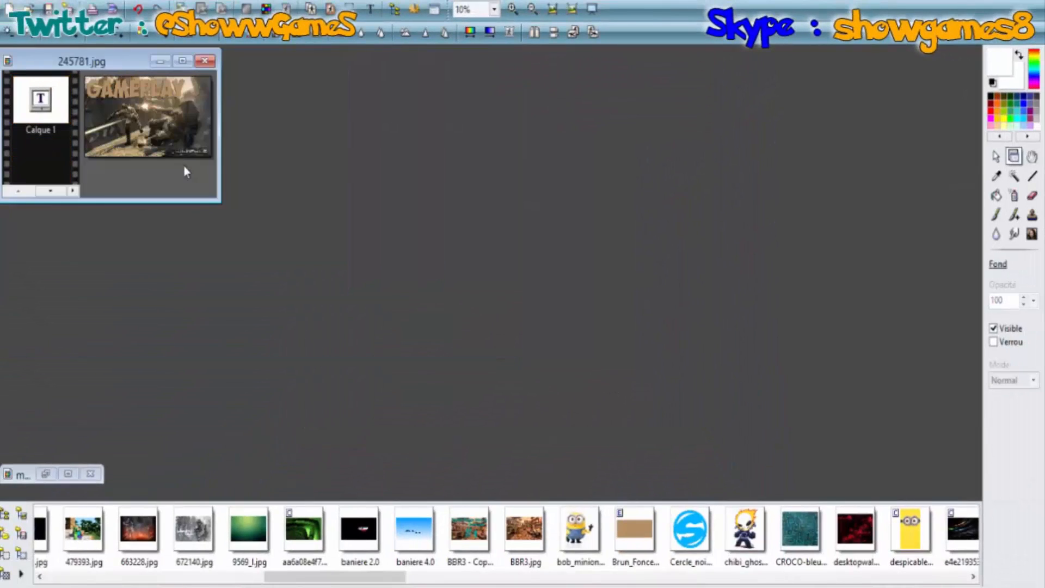
scroll(184, 168, up, 3)
scroll(185, 168, down, 3)
scroll(185, 172, up, 3)
scroll(185, 172, up, 1)
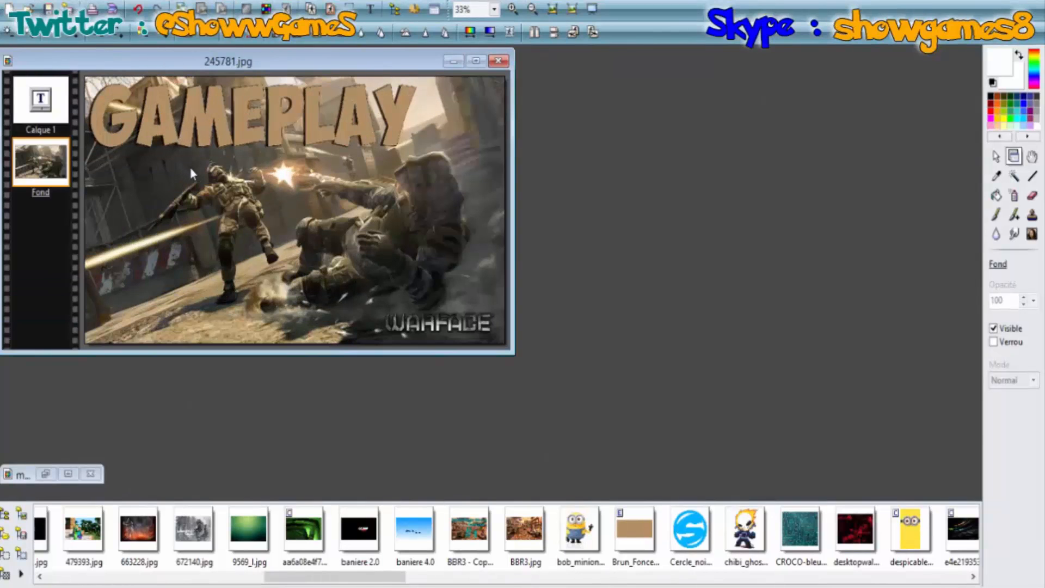
Set the GAMEPLAY text's drop shadow Delta Y to -5, apply it, and check the result on the image
double_click(240, 118)
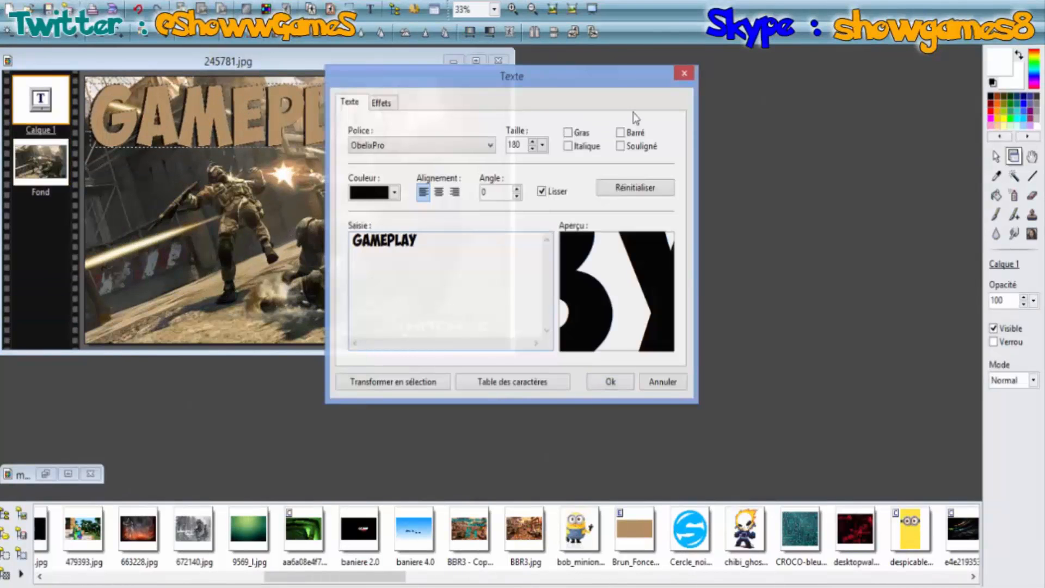
click(380, 103)
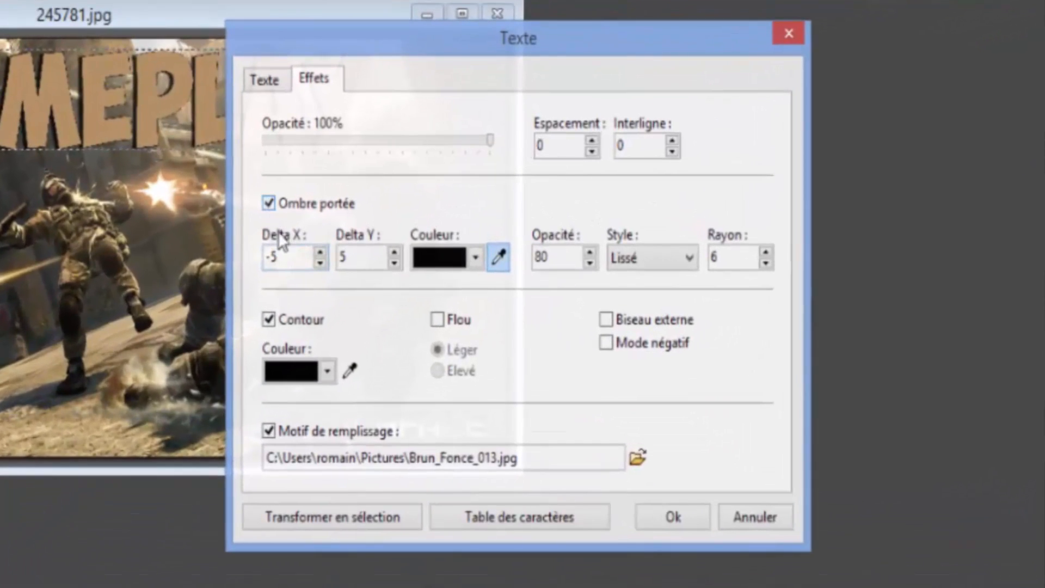
drag(282, 257, 261, 260)
click(289, 259)
click(339, 259)
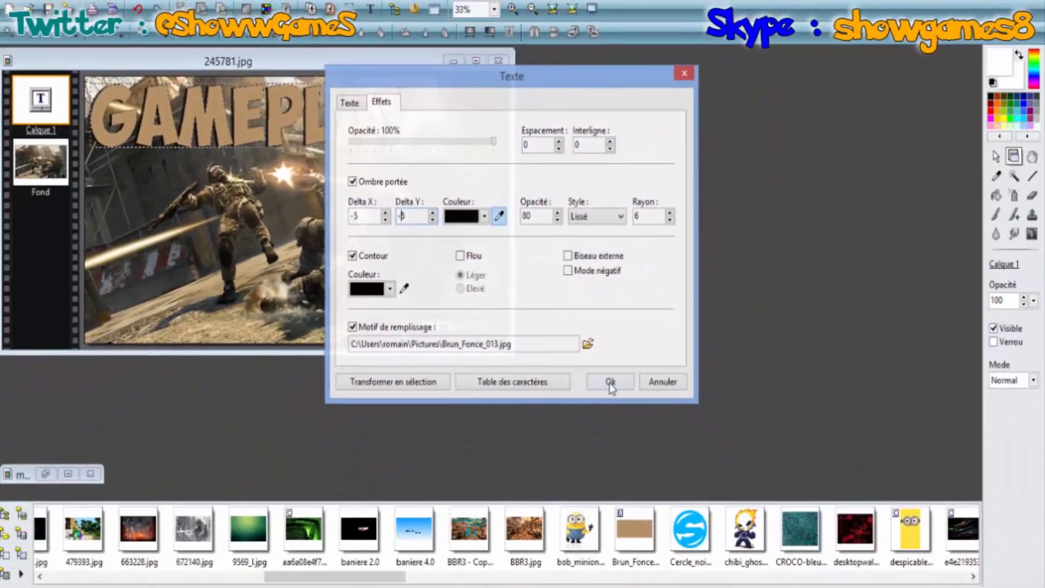
click(673, 516)
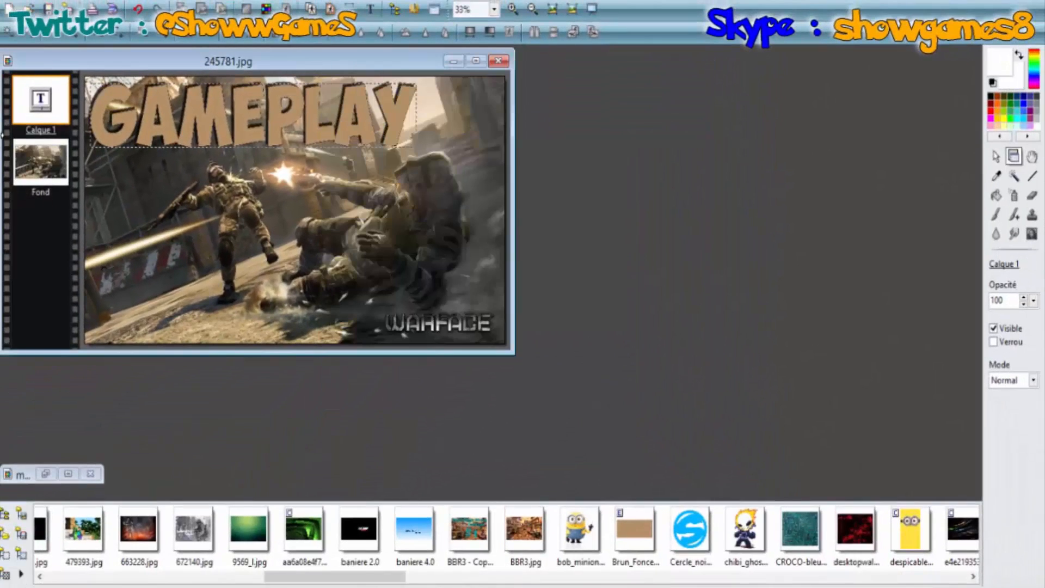
click(33, 159)
scroll(176, 216, down, 5)
scroll(175, 216, up, 4)
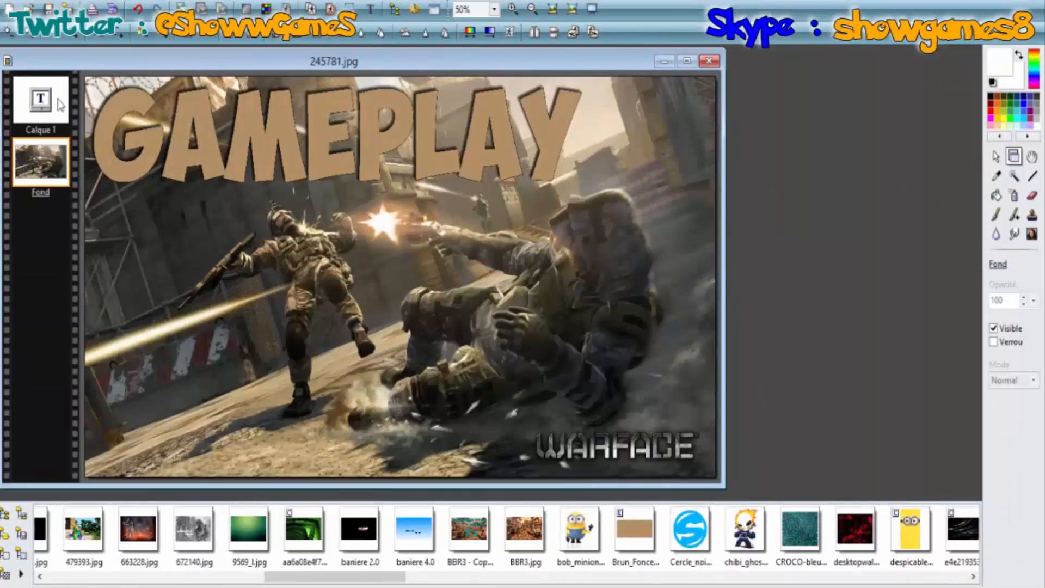
scroll(57, 101, down, 1)
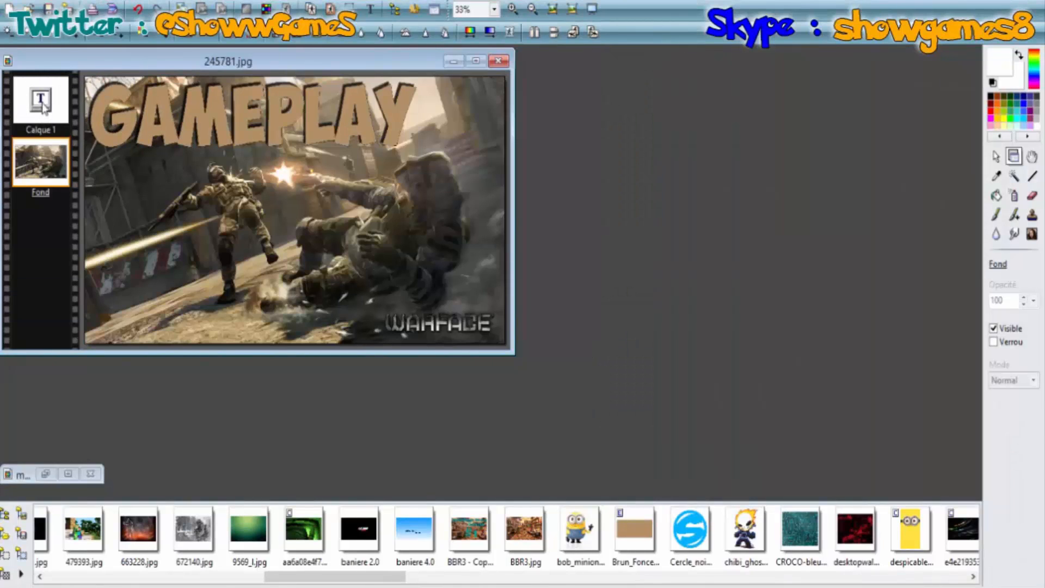
Merge the GAMEPLAY text layer (Calque 1) with the background layer below it
click(42, 102)
right_click(42, 103)
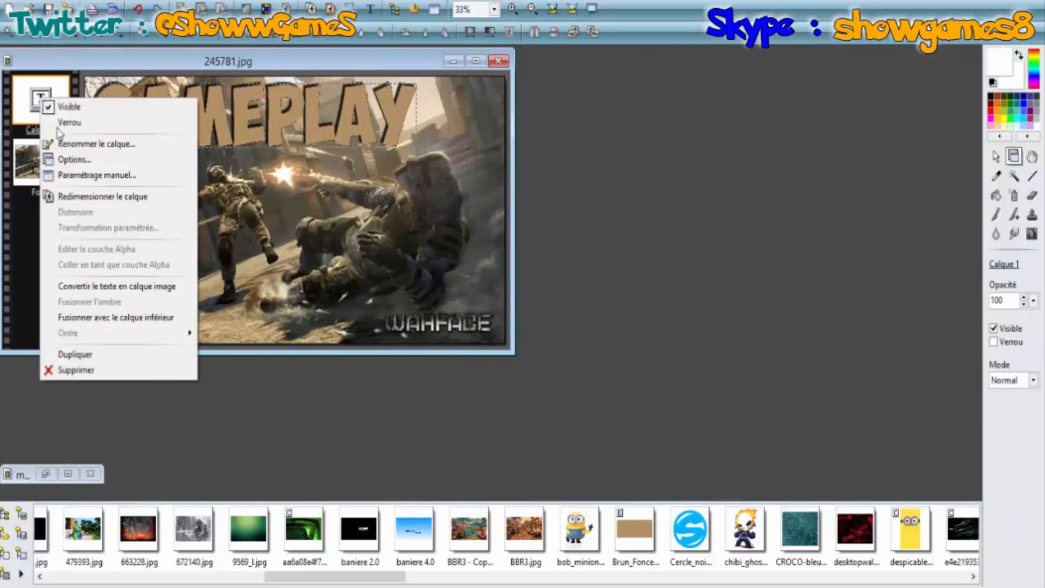
click(126, 321)
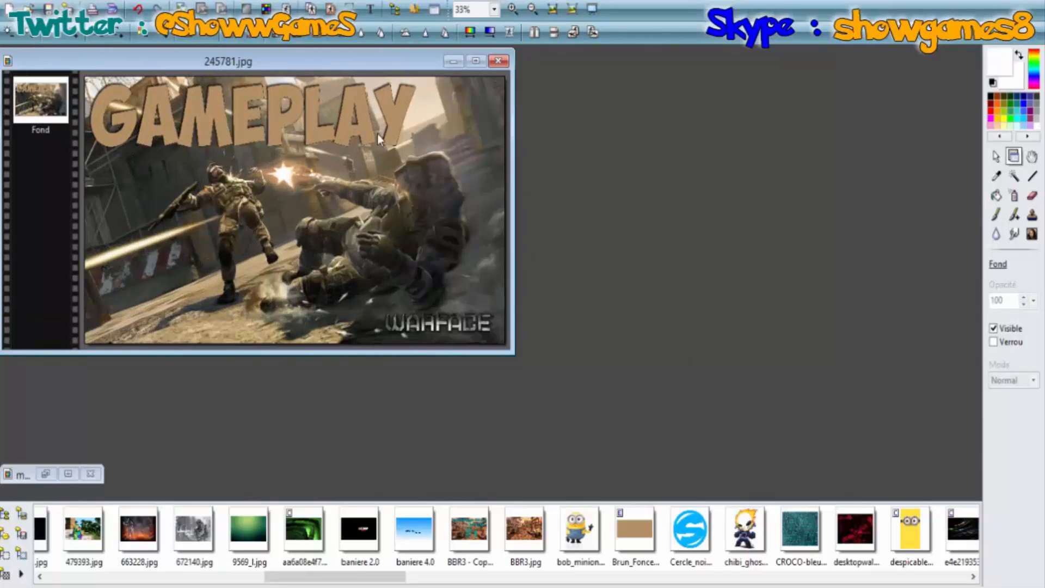
Add a second GAMEPLAY text with the same style and its drop shadow Delta X set to 5
click(371, 12)
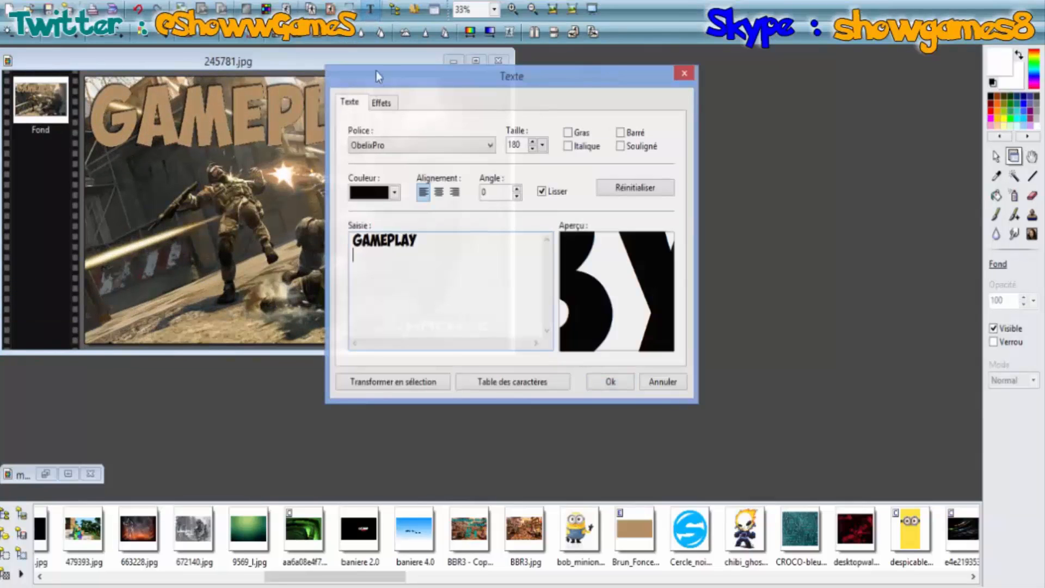
click(382, 103)
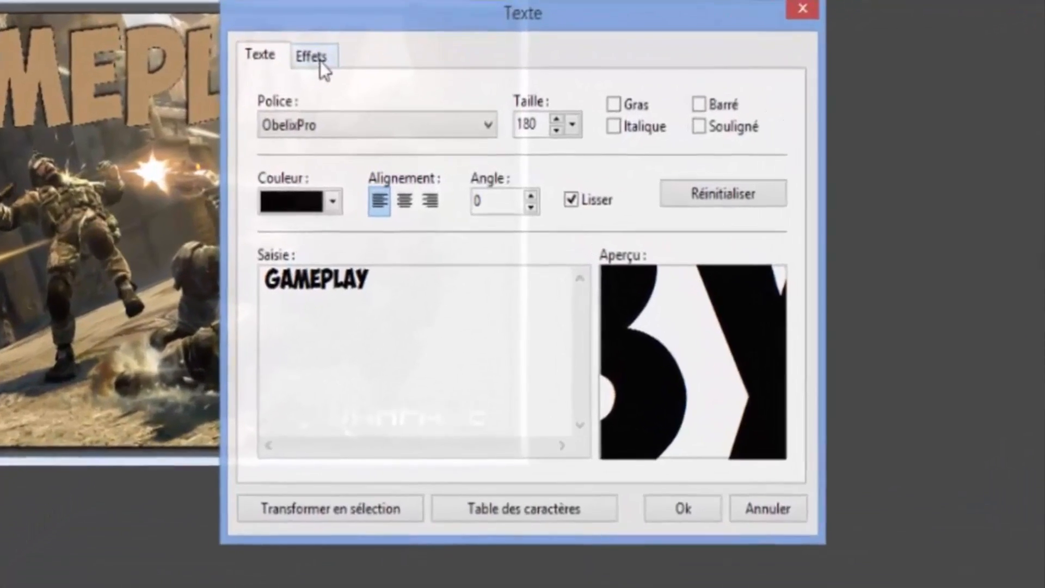
click(321, 60)
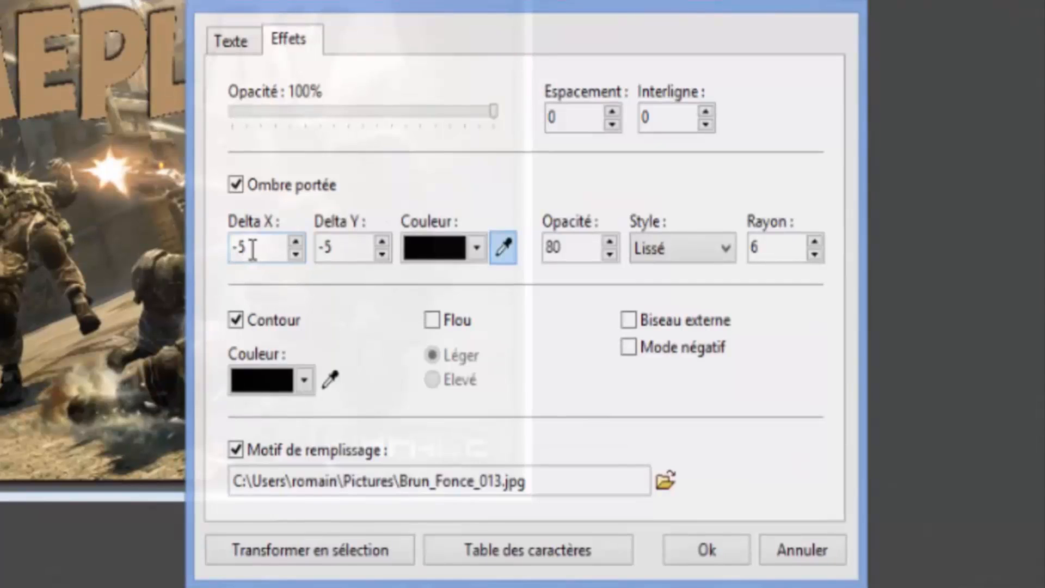
drag(252, 248, 210, 248)
text(5)
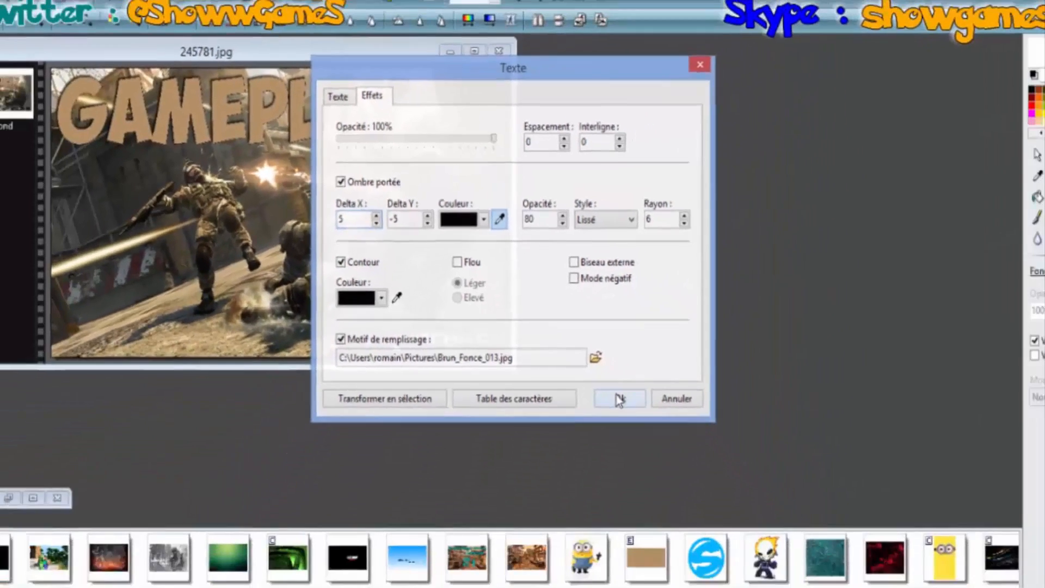
click(619, 400)
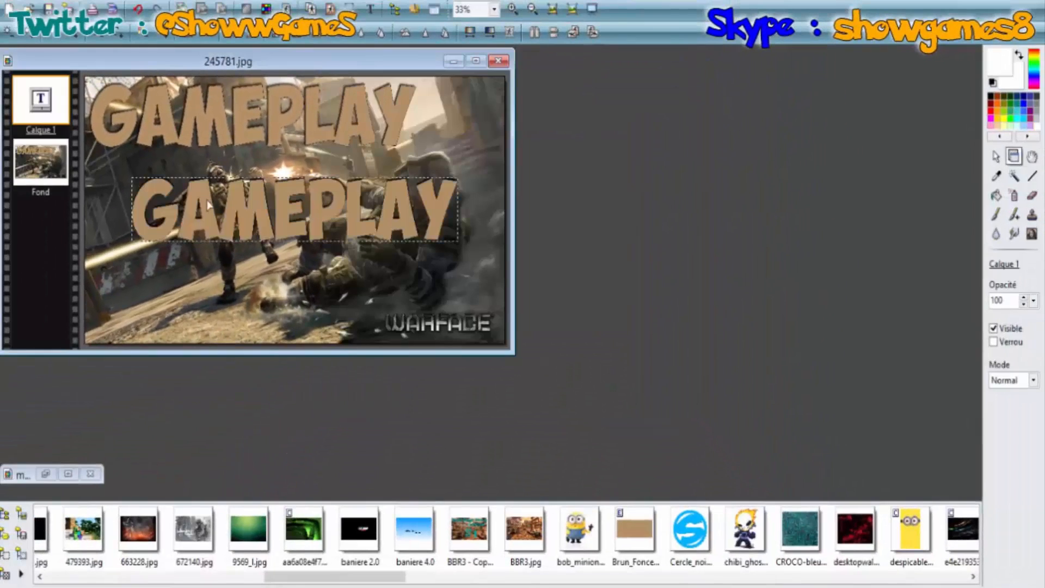
Move the second GAMEPLAY text exactly over the merged title so that their letter outlines coincide
drag(215, 171, 166, 114)
scroll(166, 114, up, 6)
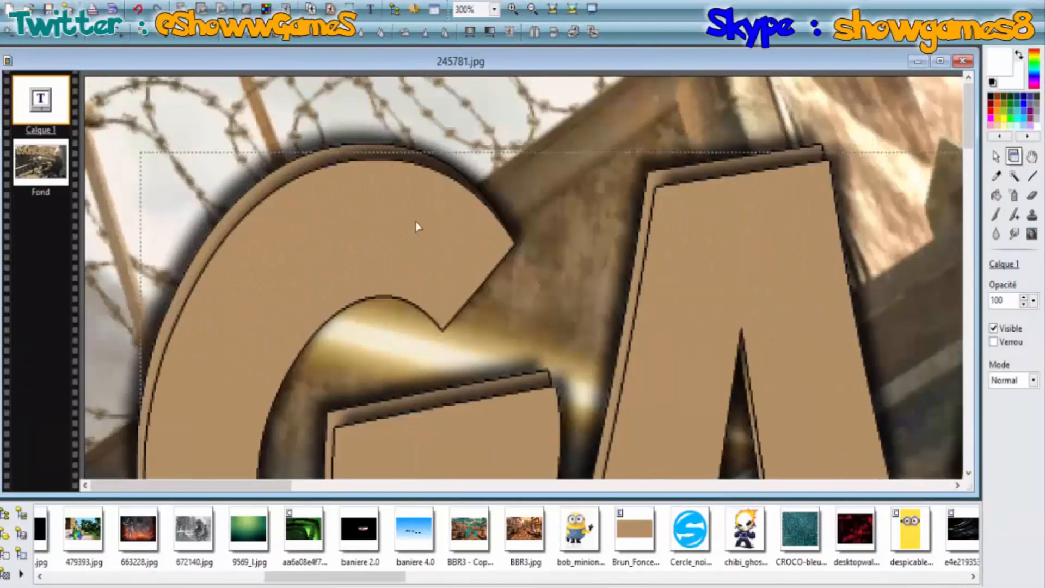
mouse_move(417, 226)
mouse_down()
mouse_move(413, 203)
mouse_move(412, 216)
mouse_up()
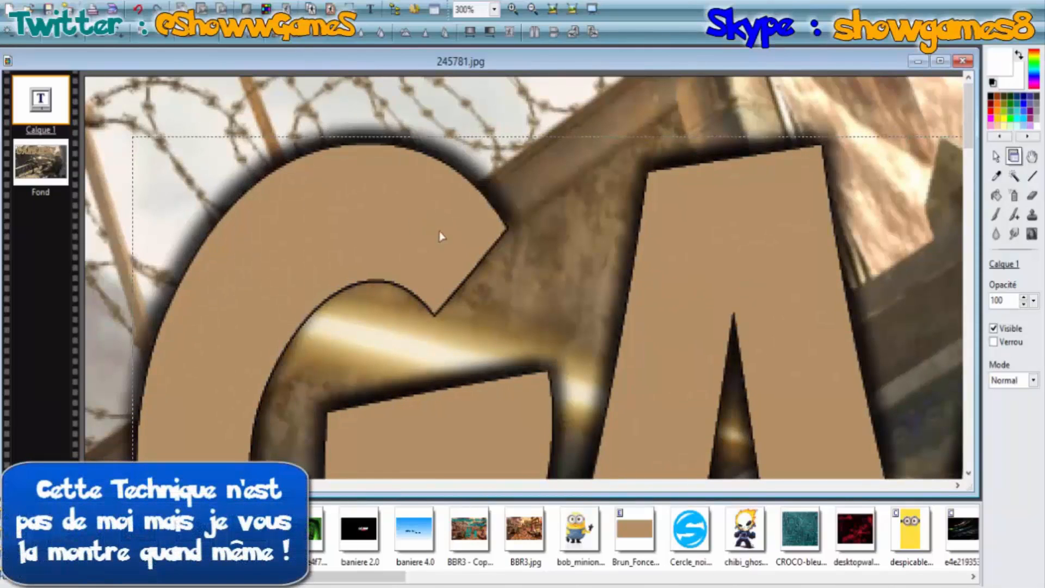
Merge the aligned second GAMEPLAY text into the layer holding the first title
scroll(438, 231, down, 4)
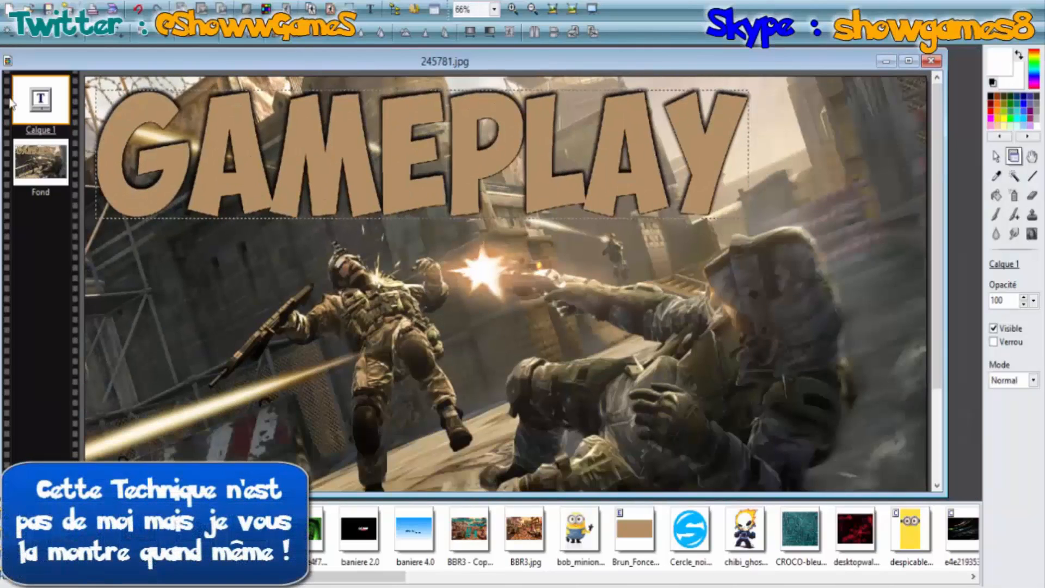
right_click(53, 117)
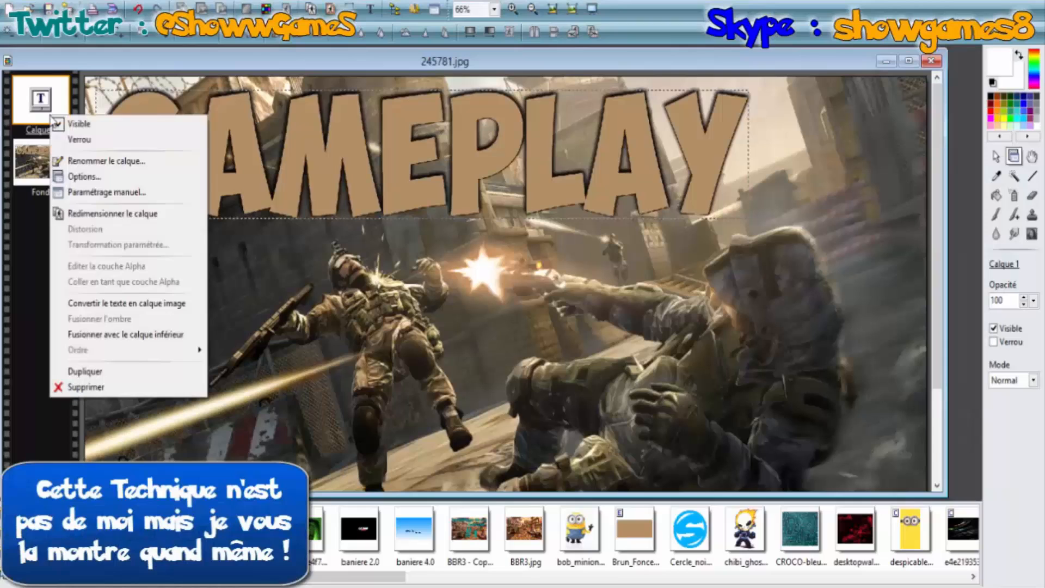
click(120, 334)
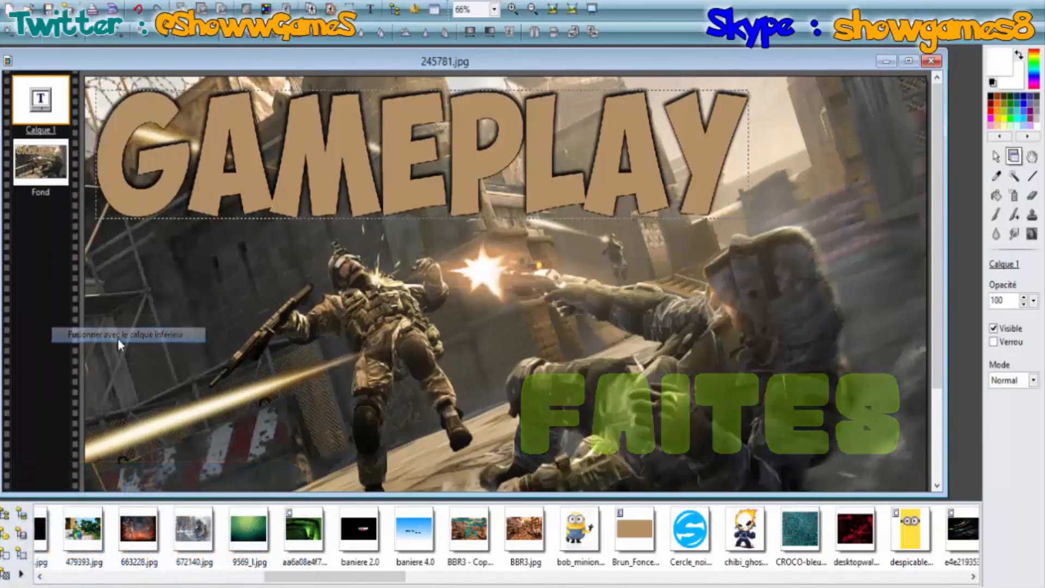
Add a third GAMEPLAY text in the same style with its drop shadow offset to Delta X 5 and Delta Y 5
click(369, 12)
click(386, 109)
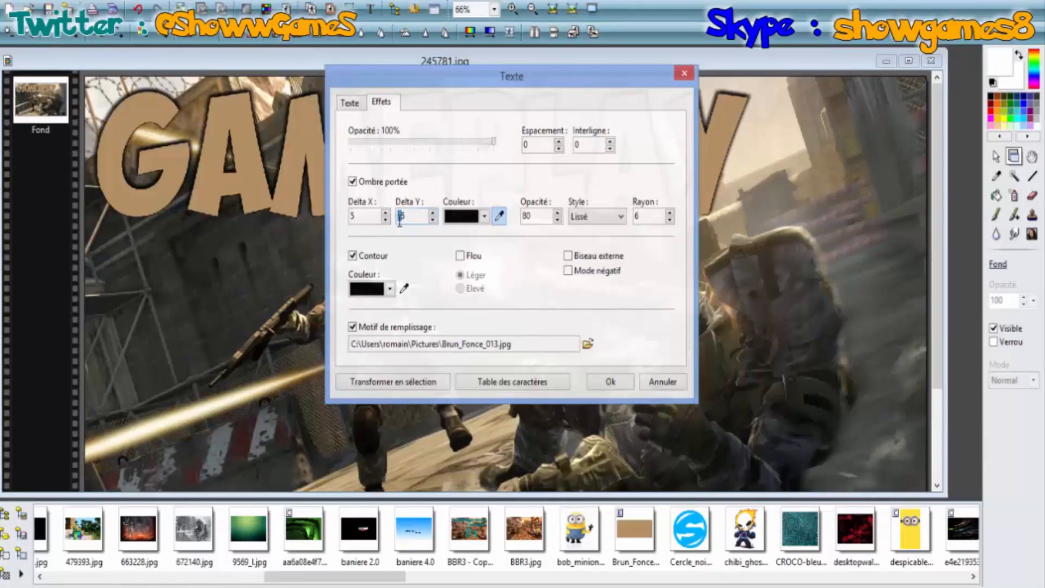
click(610, 381)
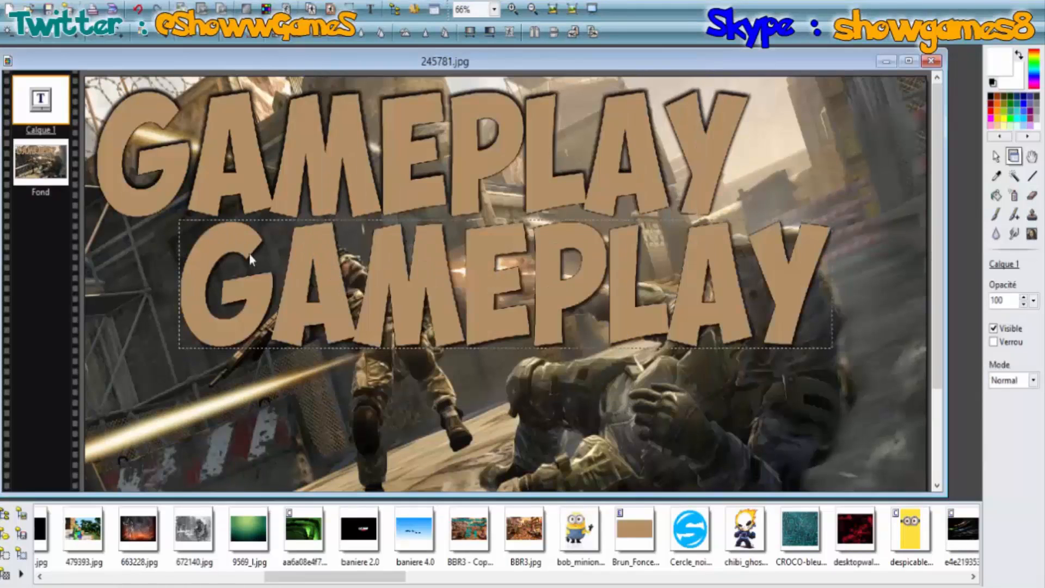
Move the third GAMEPLAY text exactly over the merged title and merge it with the layer below
drag(250, 253, 158, 120)
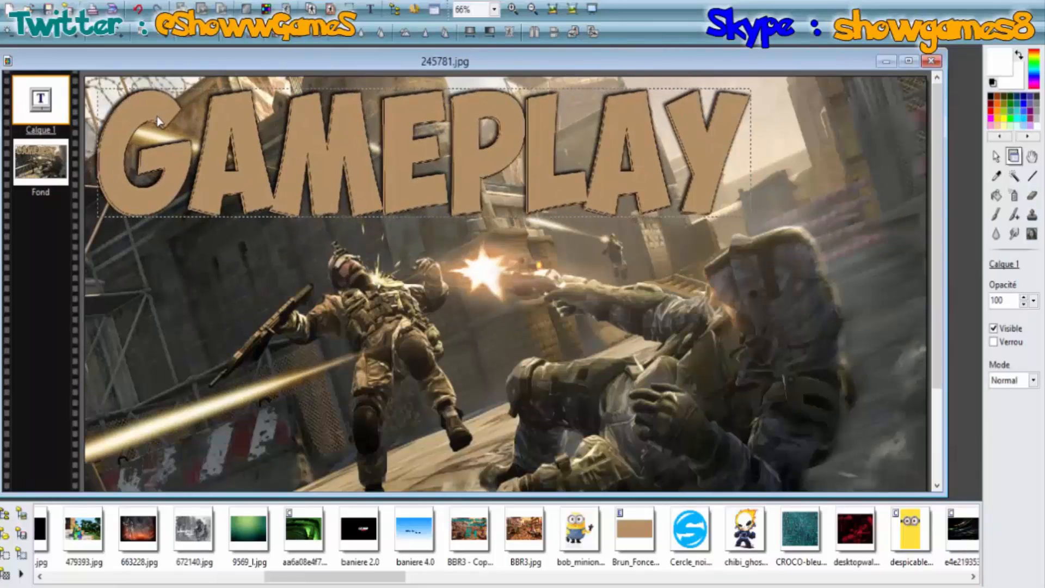
scroll(252, 196, up, 5)
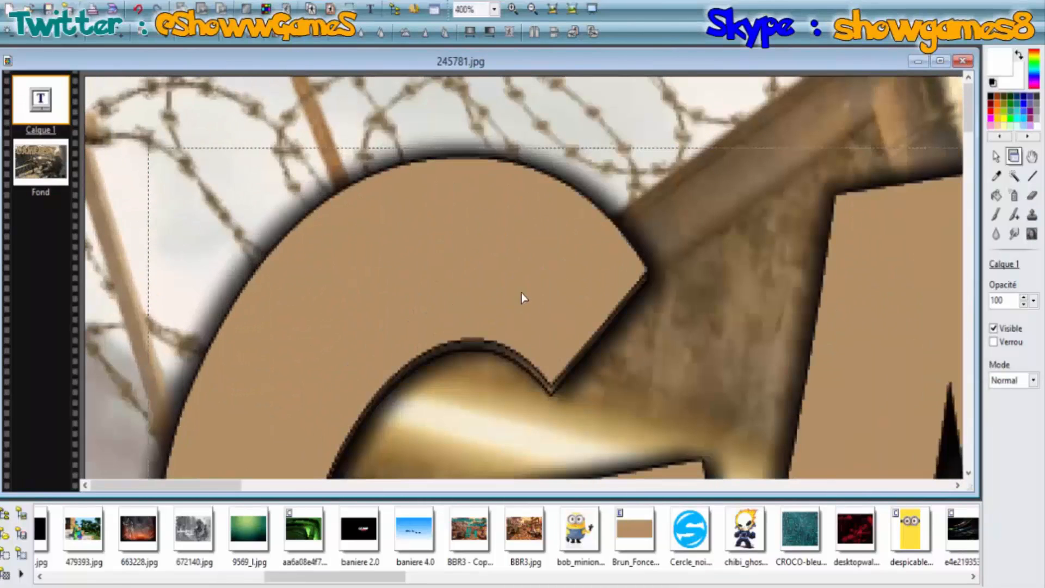
drag(522, 293, 522, 300)
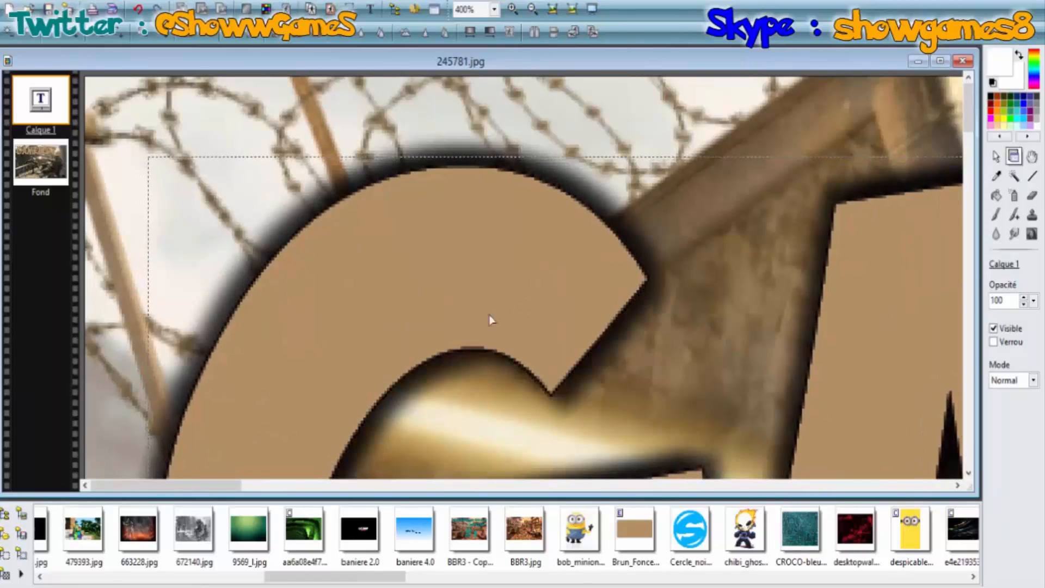
scroll(489, 320, down, 5)
scroll(121, 152, up, 3)
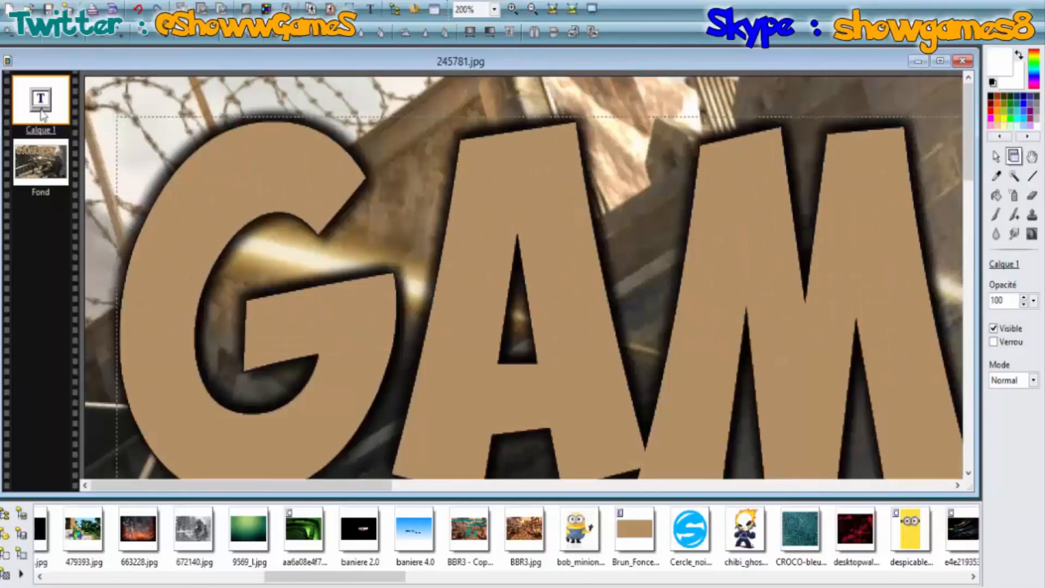
right_click(42, 113)
click(120, 331)
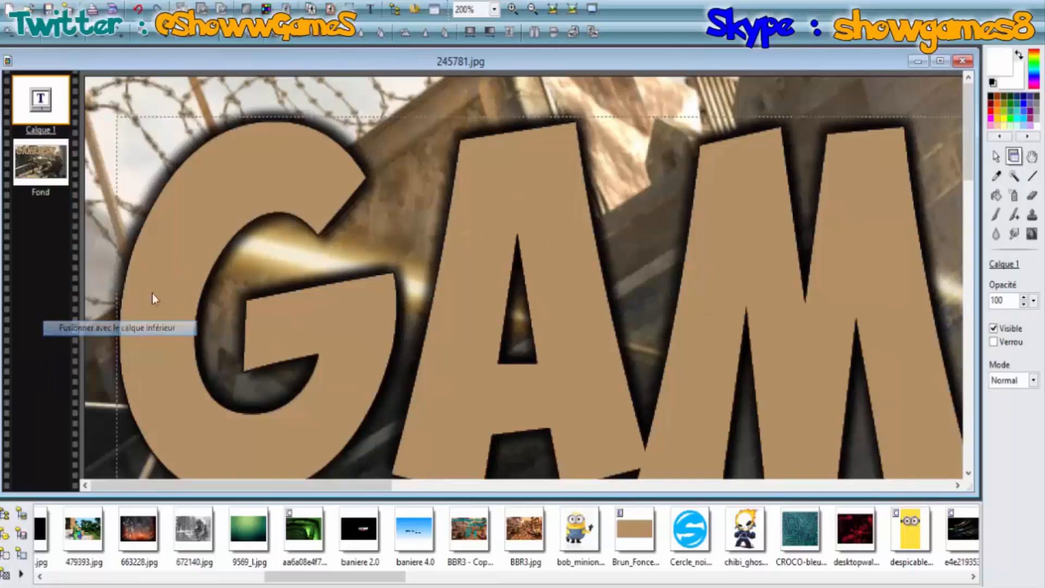
Add a fourth GAMEPLAY text with shadow Delta X -5 over the title and merge it with the layer below
click(370, 10)
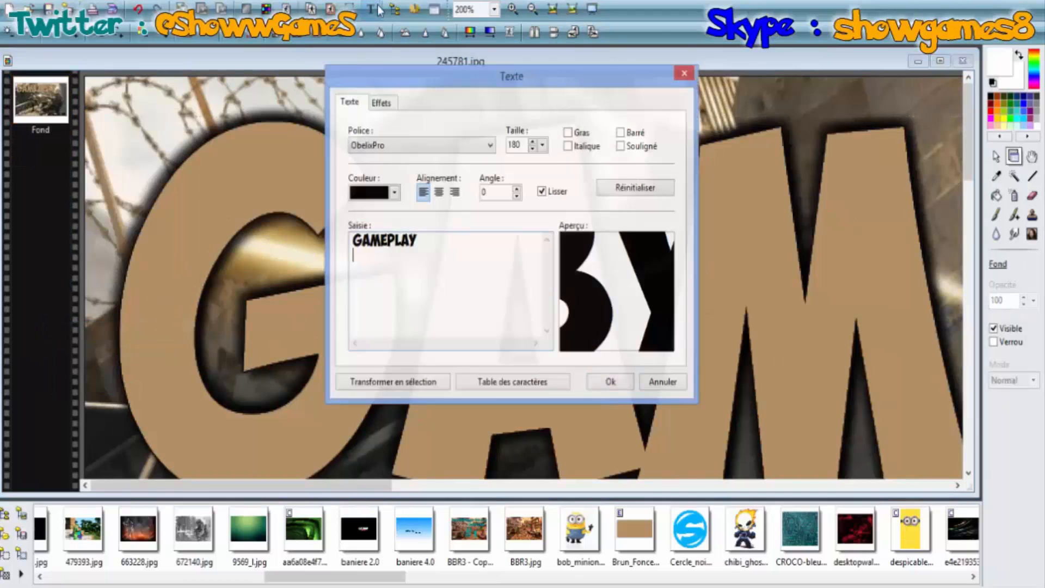
click(387, 105)
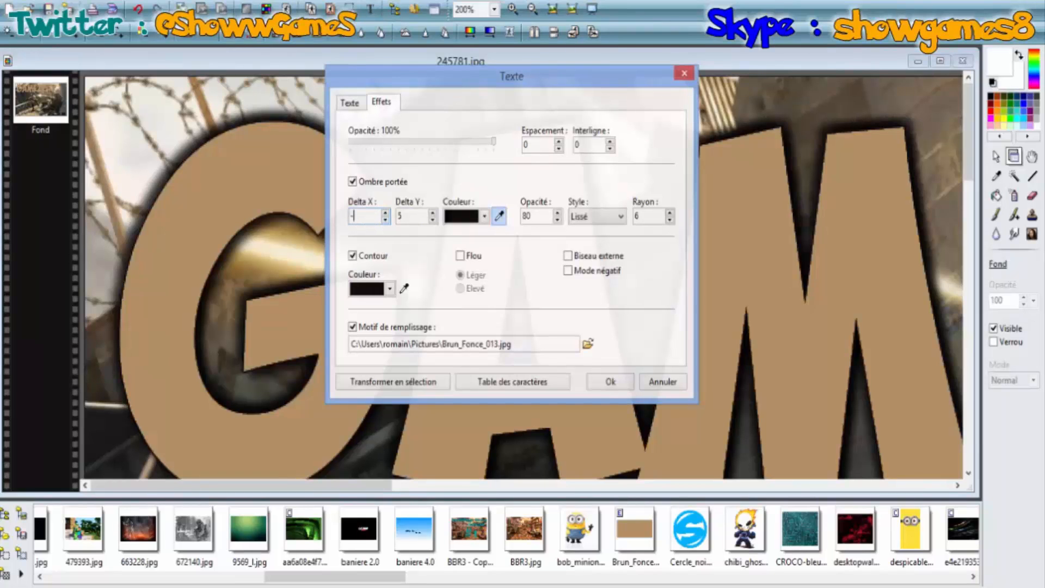
click(611, 382)
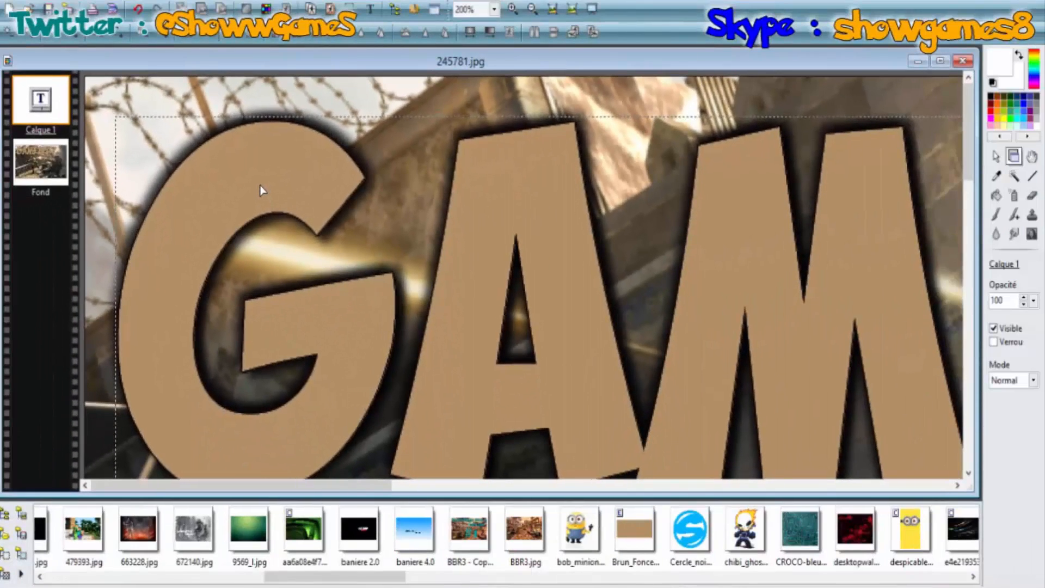
right_click(45, 102)
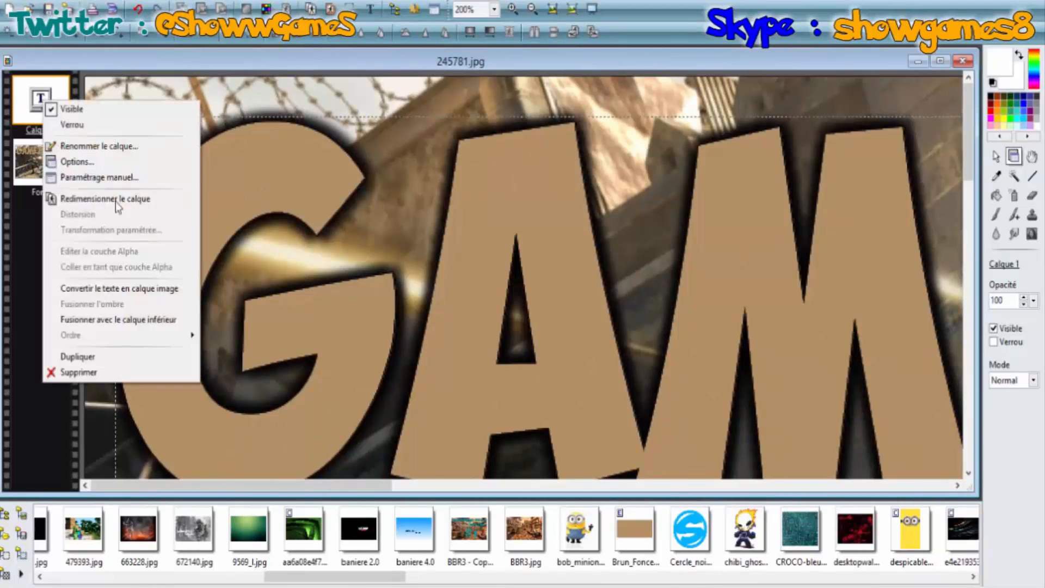
click(146, 320)
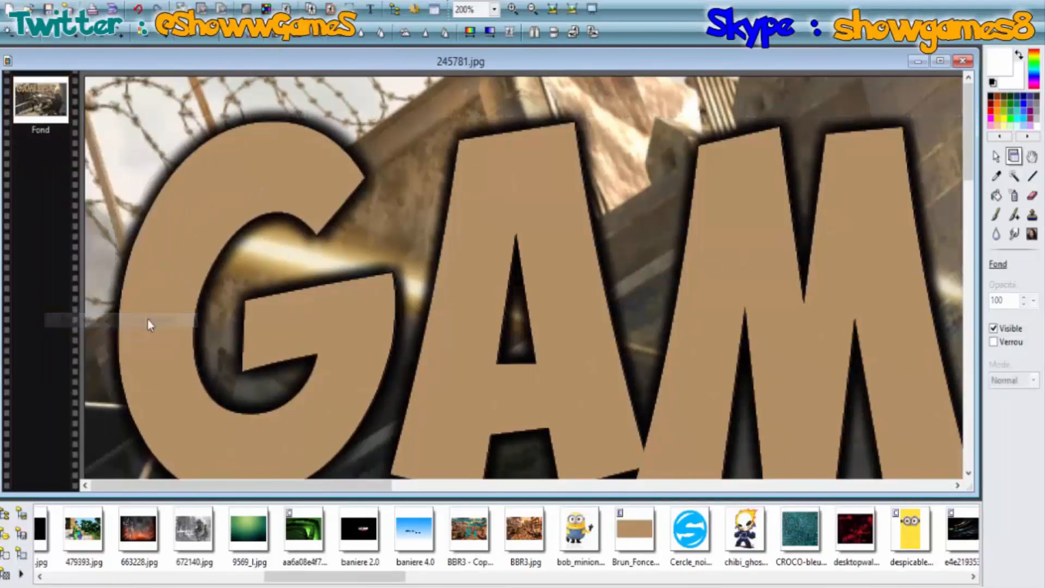
Add a fifth GAMEPLAY text in the same style with its drop shadow Delta Y set to -5
click(369, 9)
click(381, 102)
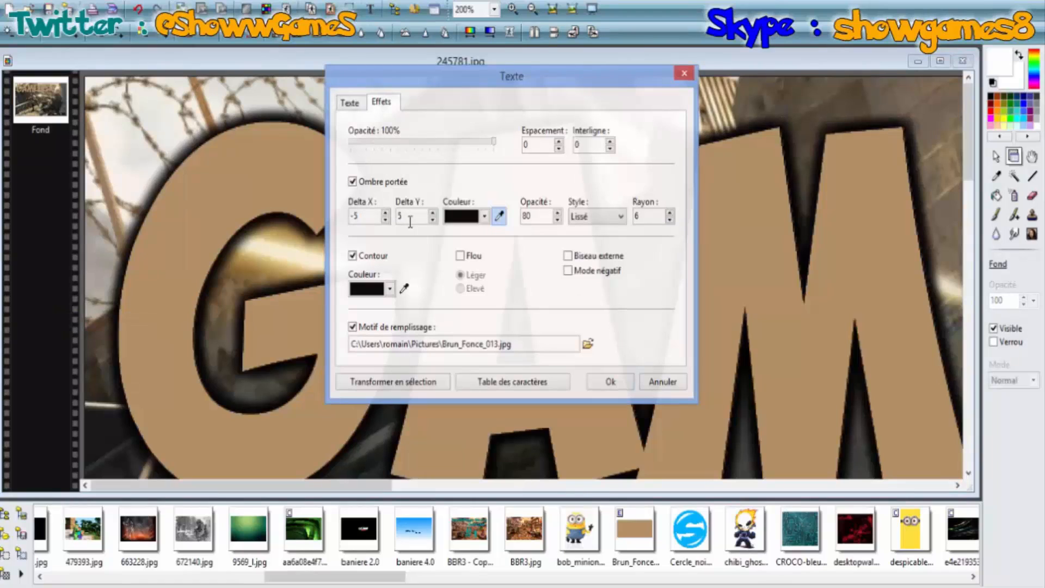
text(-5)
click(610, 382)
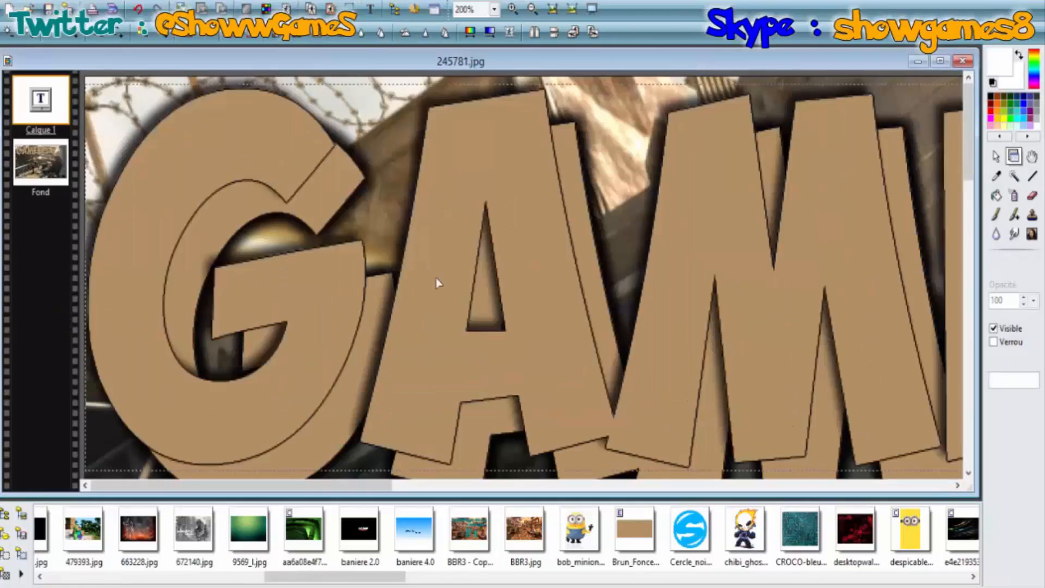
Align the fifth GAMEPLAY text with the title's letter outlines and merge it into the background layer
drag(249, 152, 282, 186)
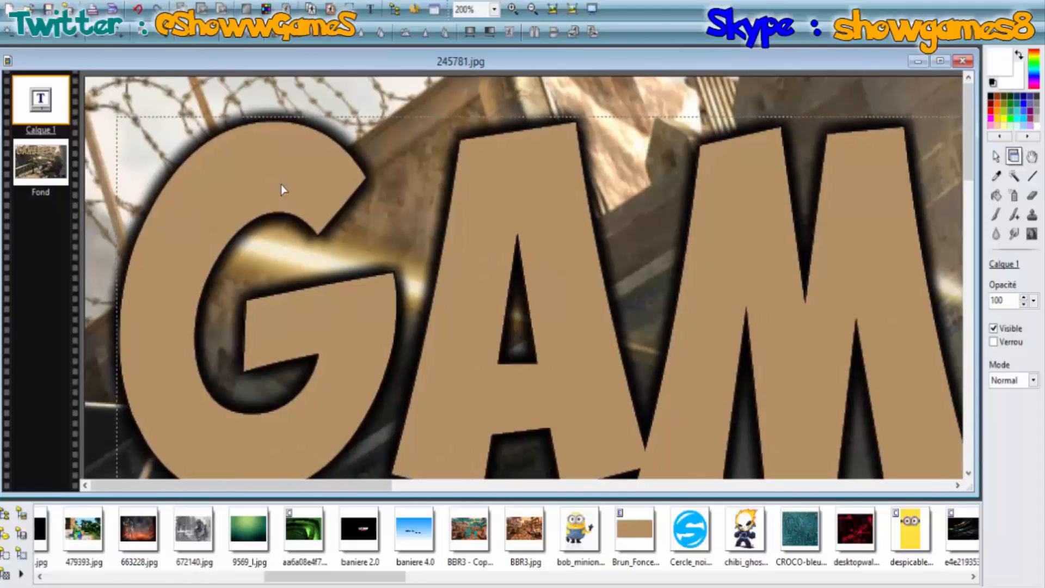
drag(282, 184, 281, 183)
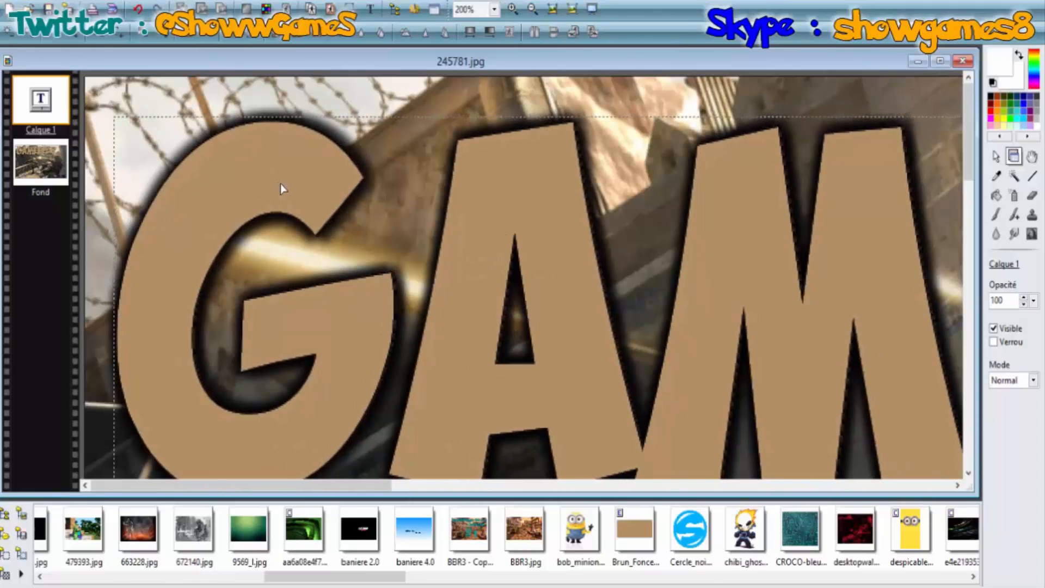
scroll(297, 241, down, 5)
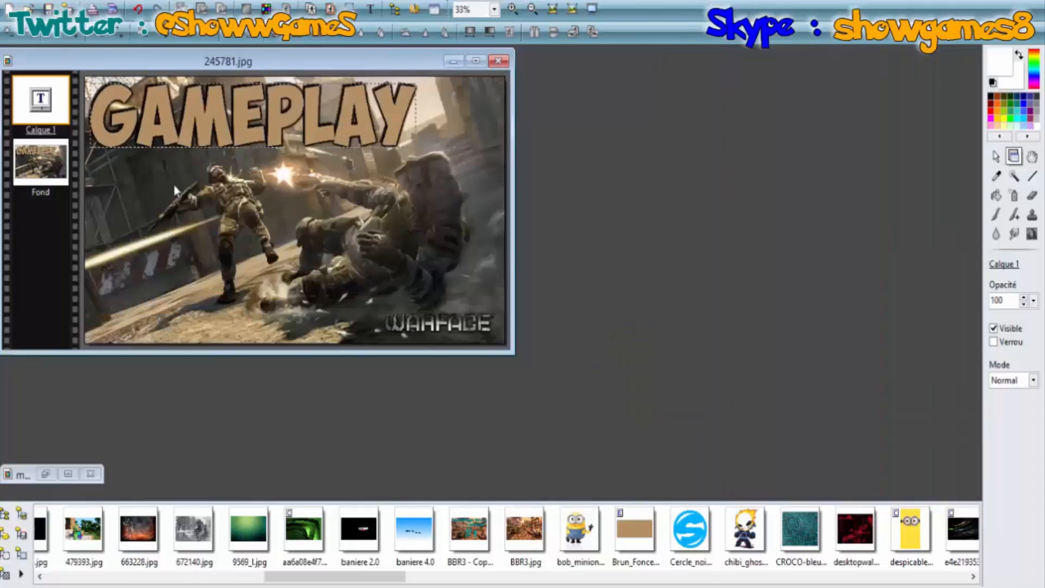
right_click(52, 112)
click(155, 332)
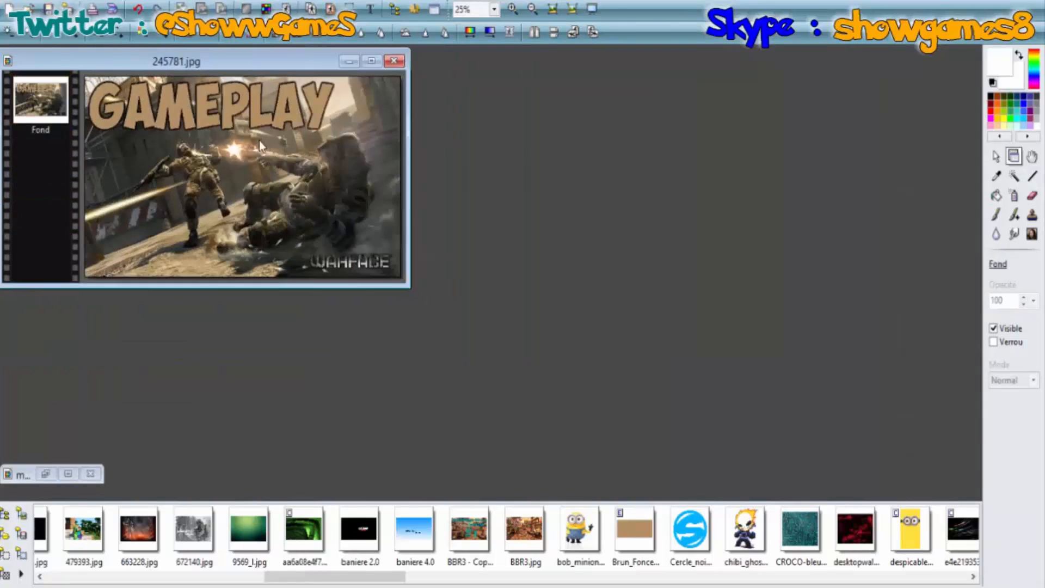
Start a new text and replace the GAMEPLAY wording with WARFACE
scroll(188, 162, up, 1)
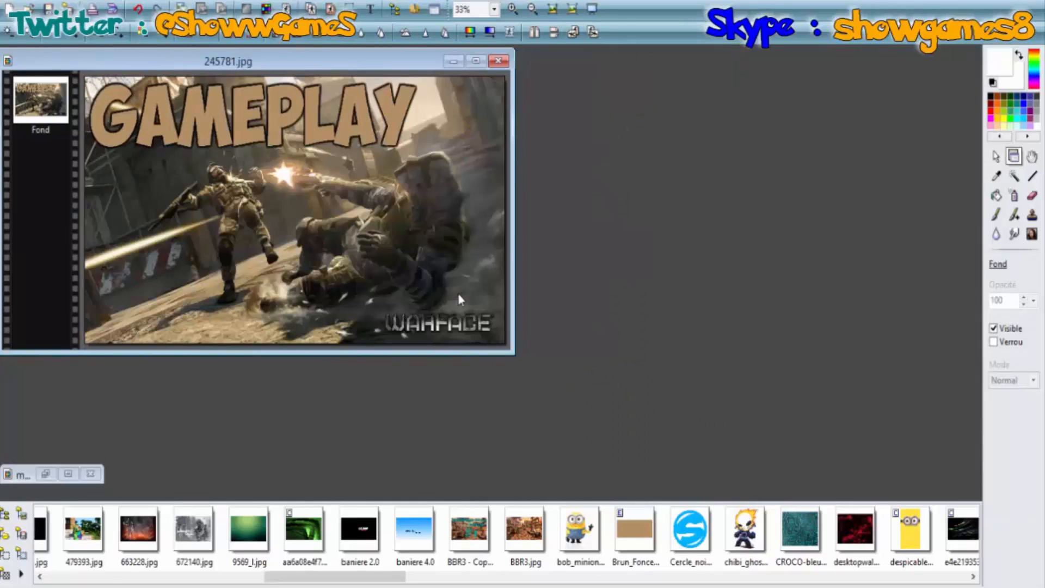
scroll(278, 179, up, 1)
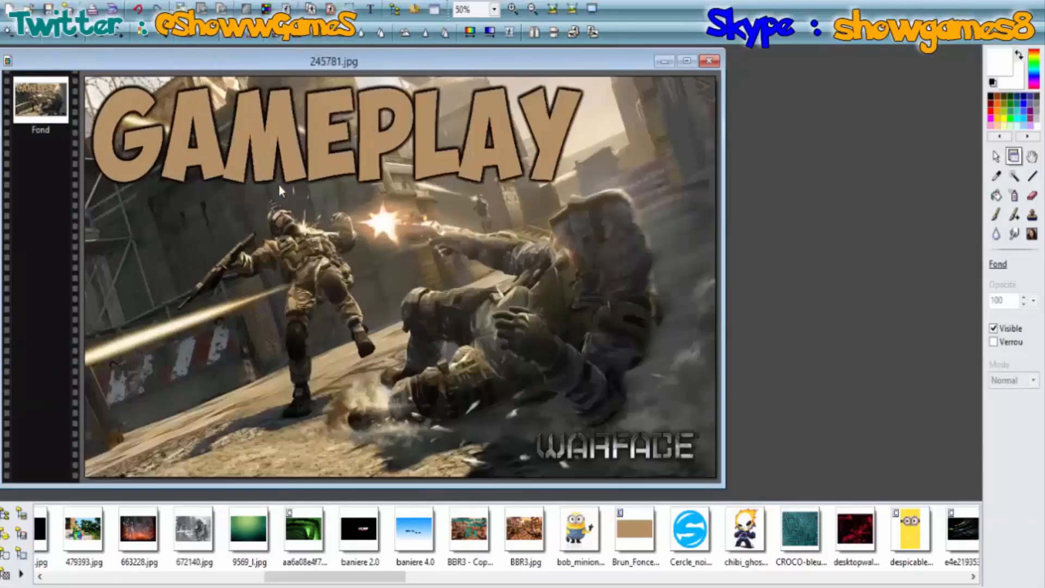
scroll(307, 200, down, 1)
scroll(172, 116, up, 1)
scroll(172, 121, up, 1)
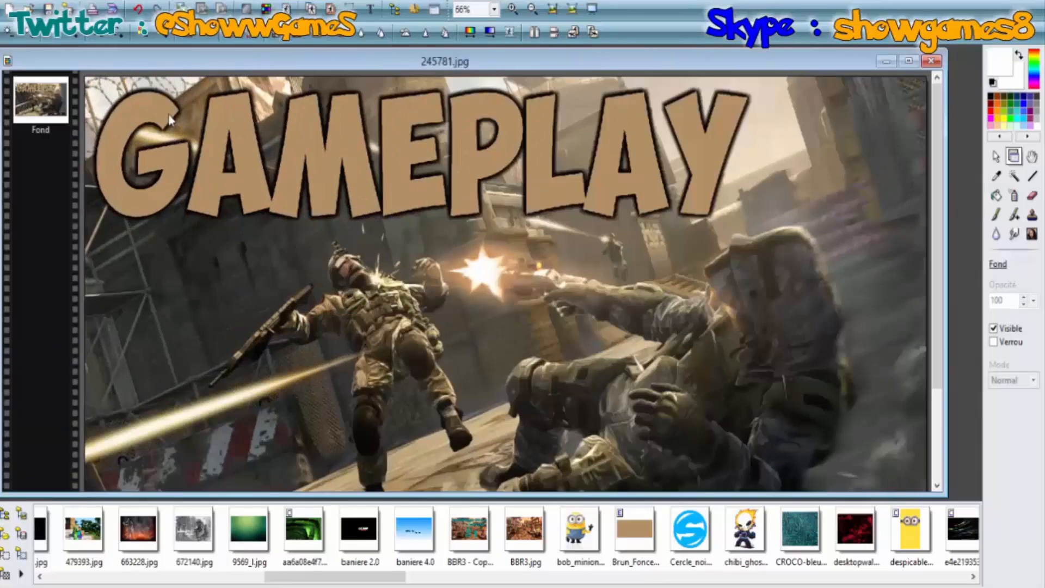
scroll(216, 135, down, 1)
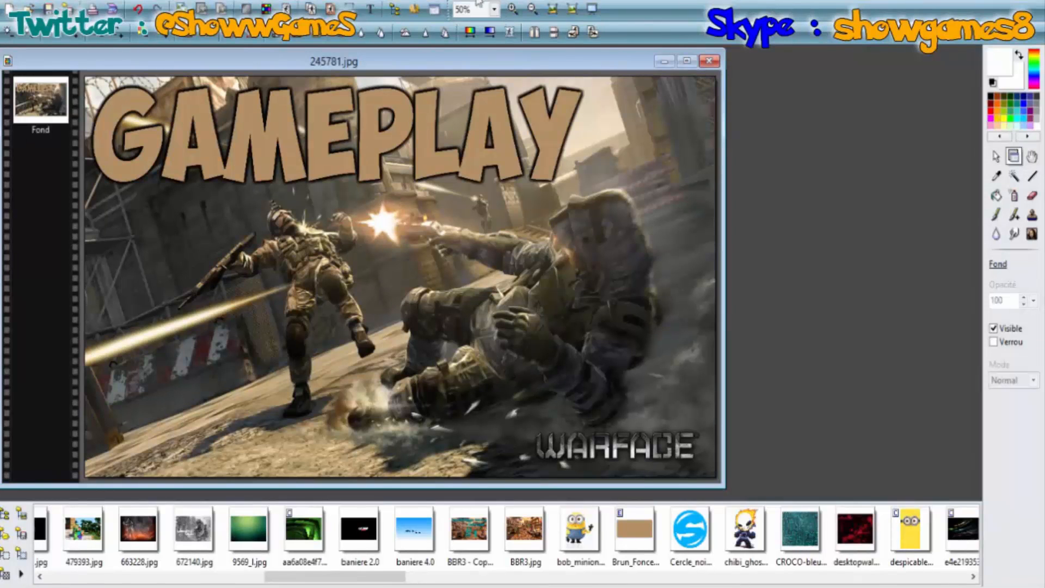
click(370, 10)
drag(422, 240, 351, 240)
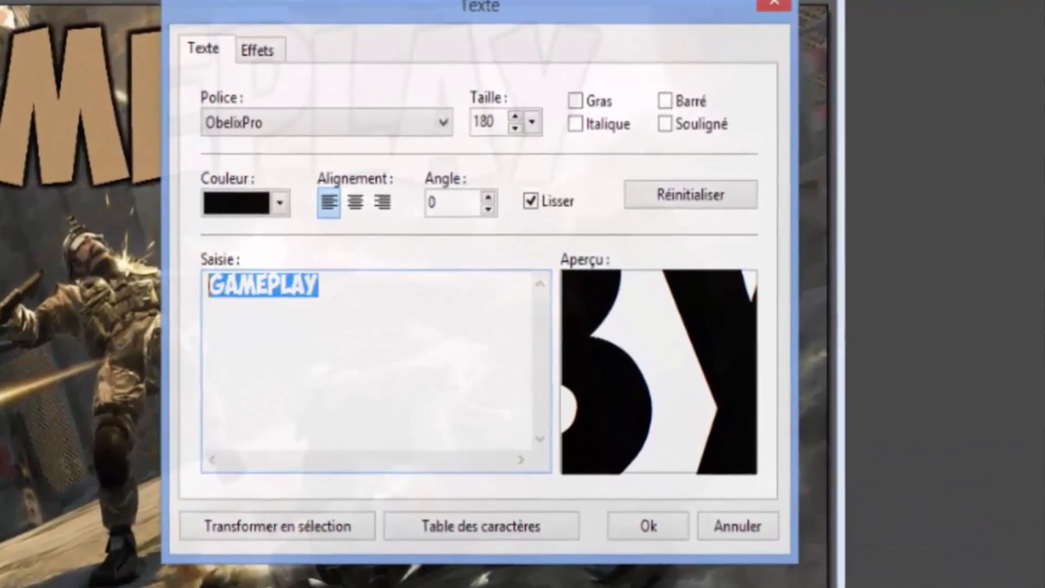
text(WARFACE)
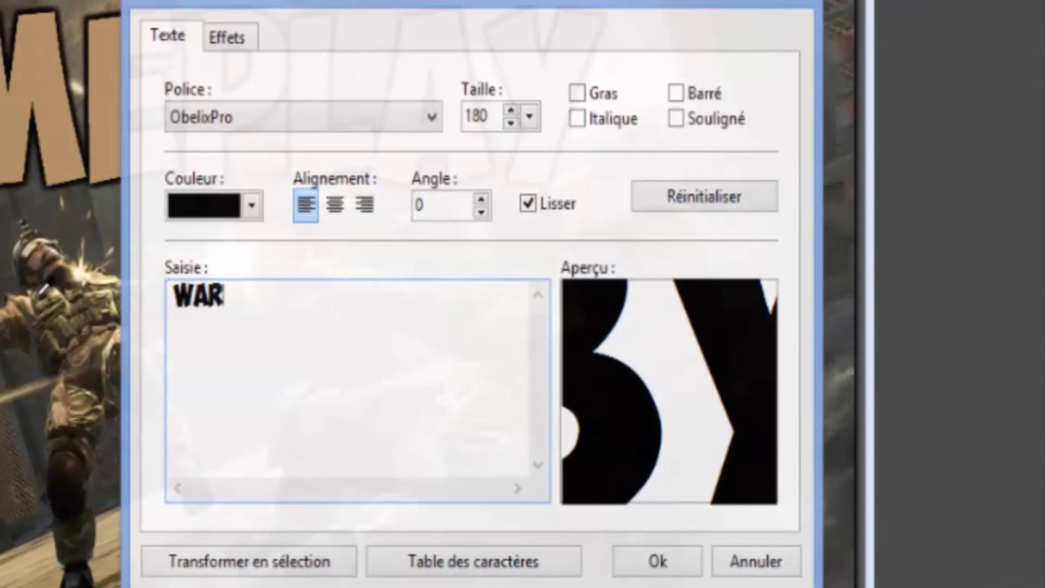
Browse the fonts for the WARFACE text and choose Terminator Two
click(331, 120)
scroll(332, 123, down, 2)
scroll(331, 125, down, 8)
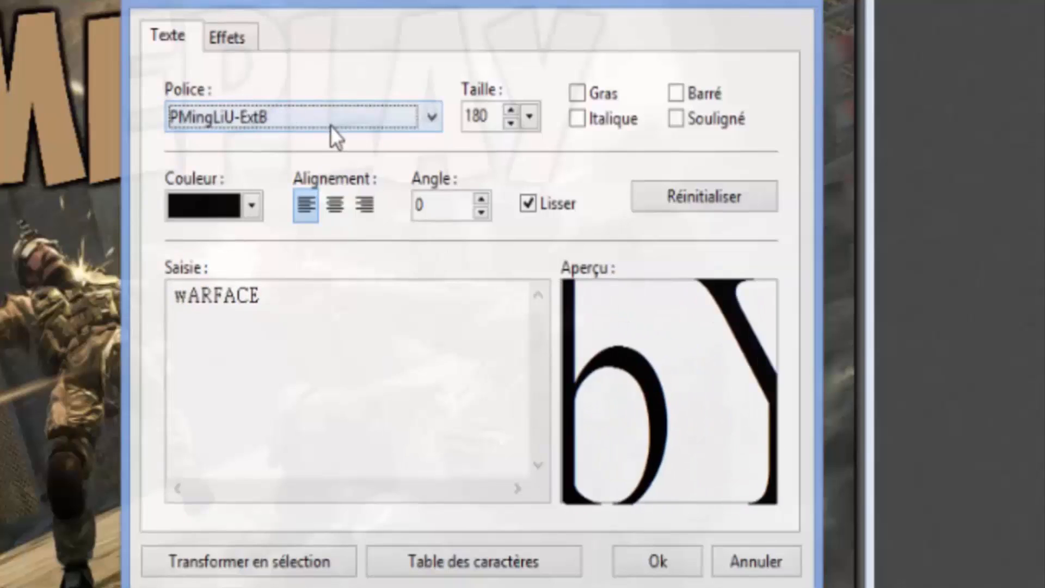
scroll(331, 126, down, 8)
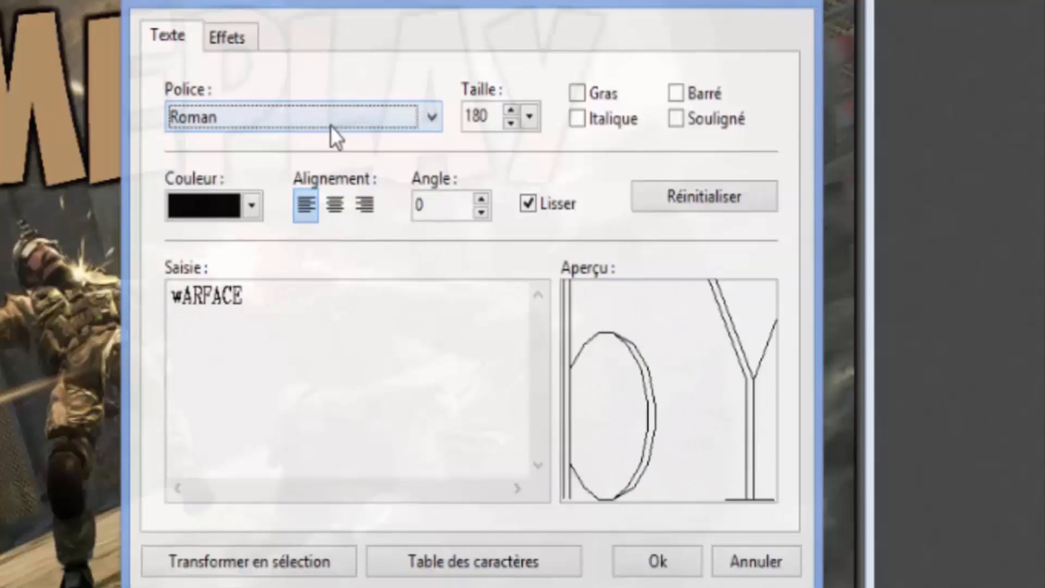
scroll(331, 128, down, 9)
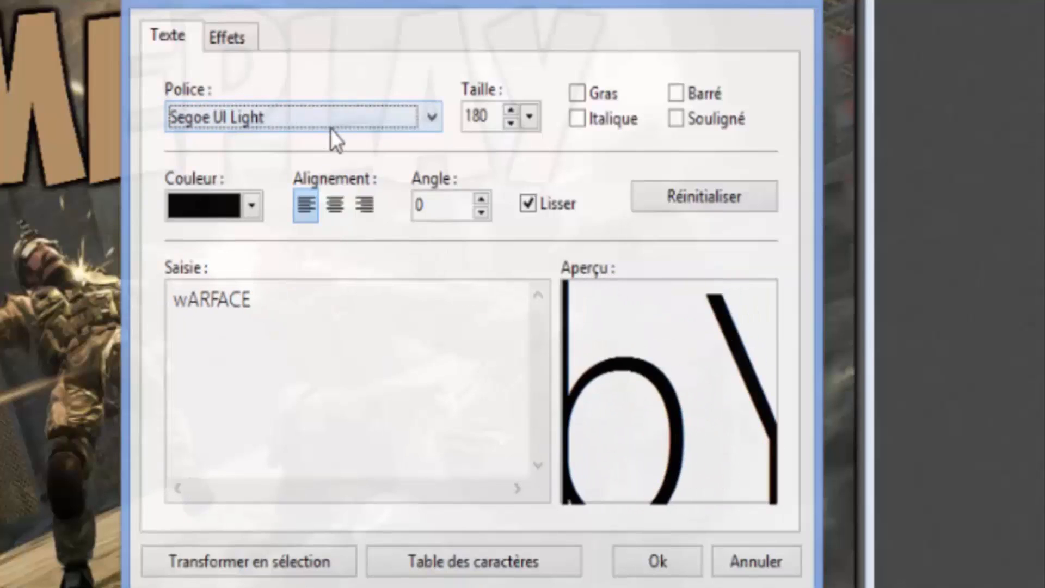
click(433, 116)
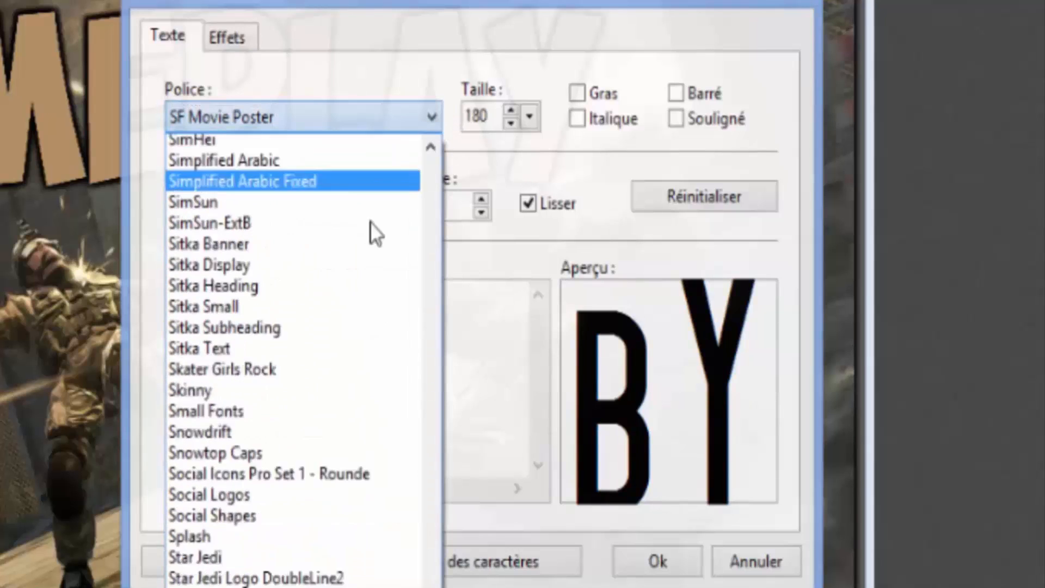
scroll(354, 476, down, 6)
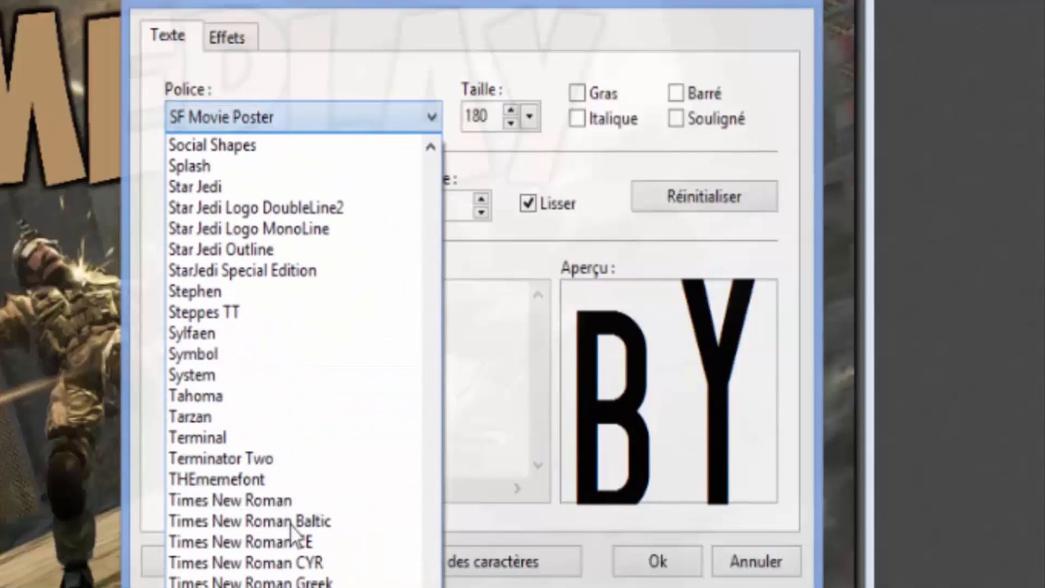
click(260, 468)
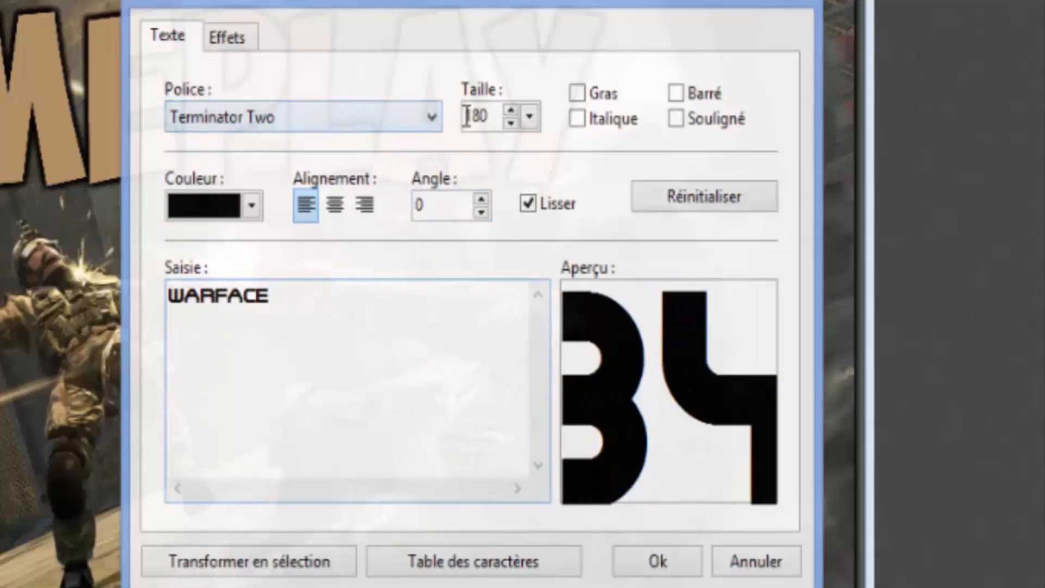
Try the Star Jedi font for the WARFACE text
click(433, 119)
scroll(303, 280, up, 8)
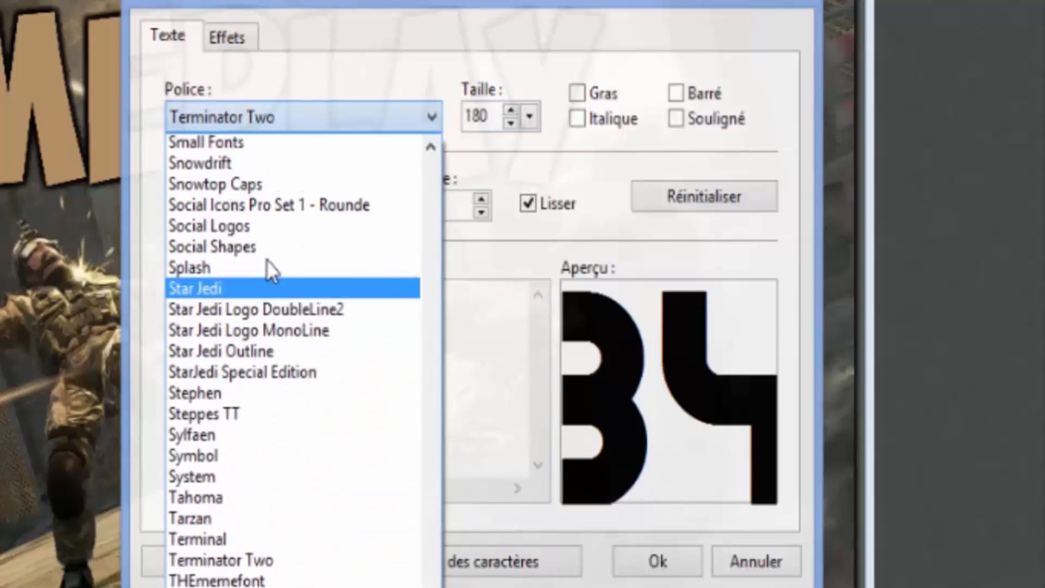
click(215, 379)
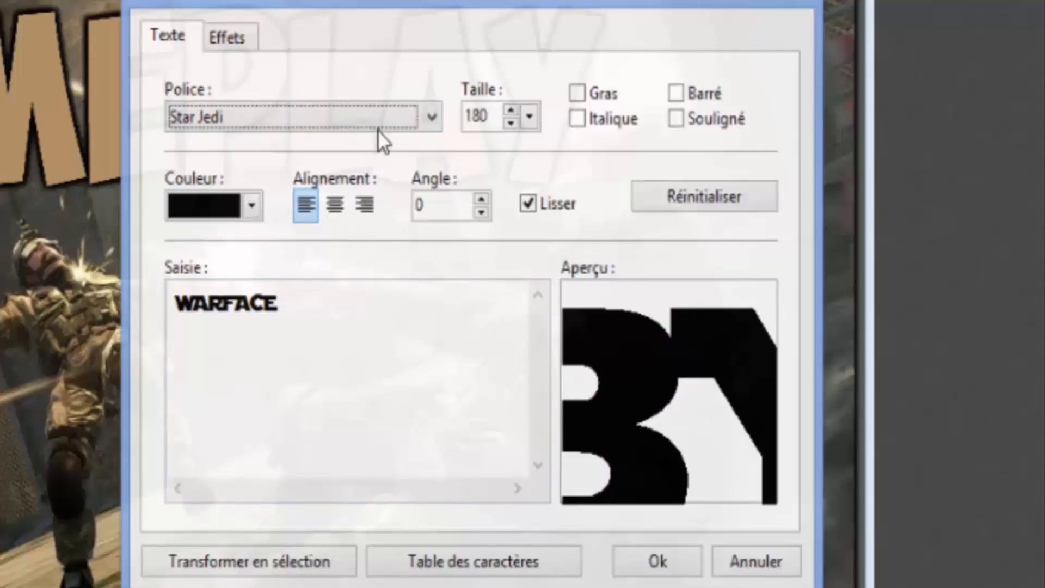
Switch the WARFACE text back to the Terminator Two font and add it to the image as a text layer
click(430, 119)
scroll(266, 479, up, 4)
scroll(267, 479, down, 5)
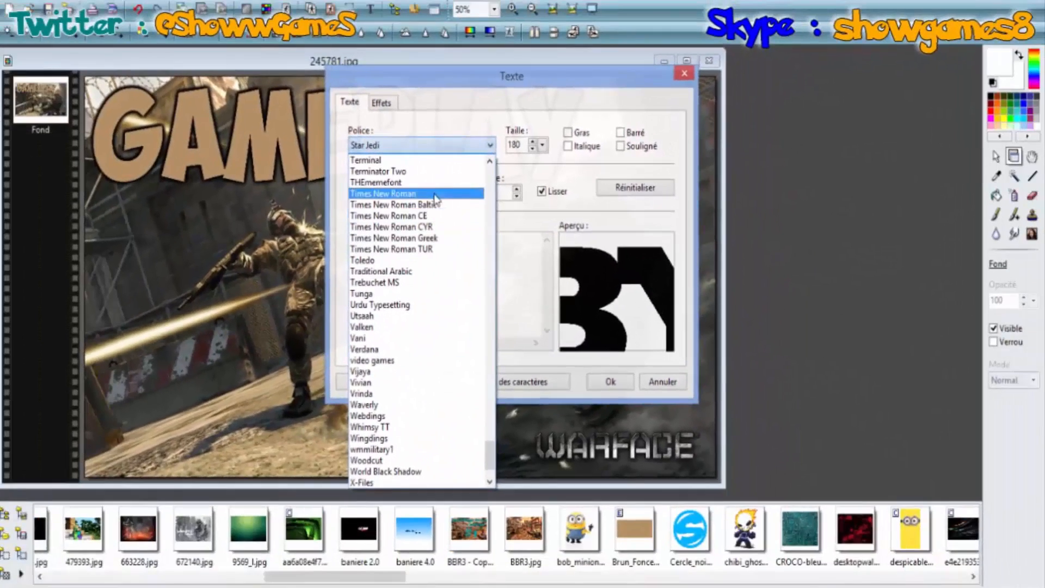
scroll(372, 182, up, 1)
click(420, 174)
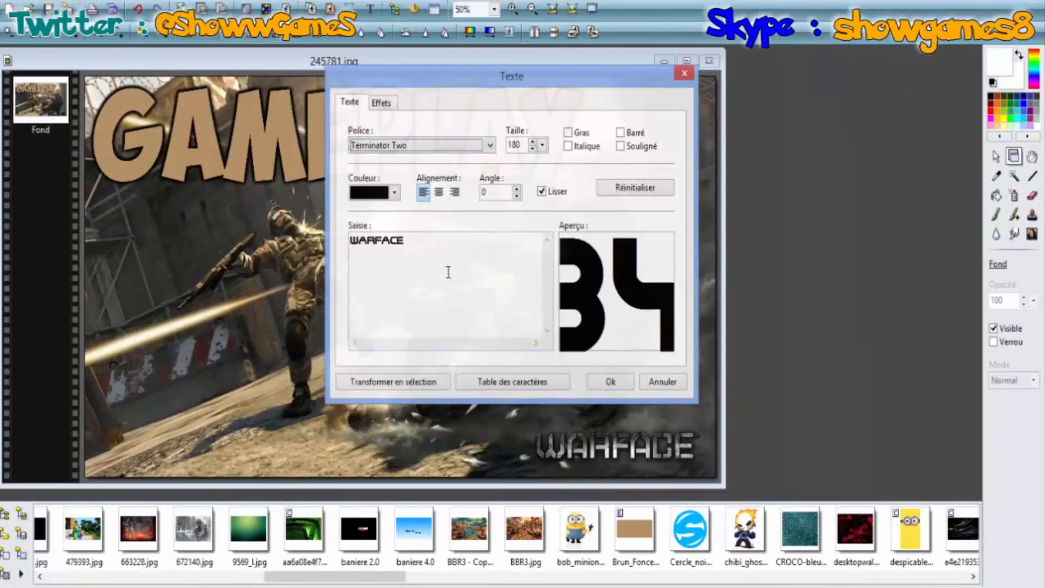
click(599, 381)
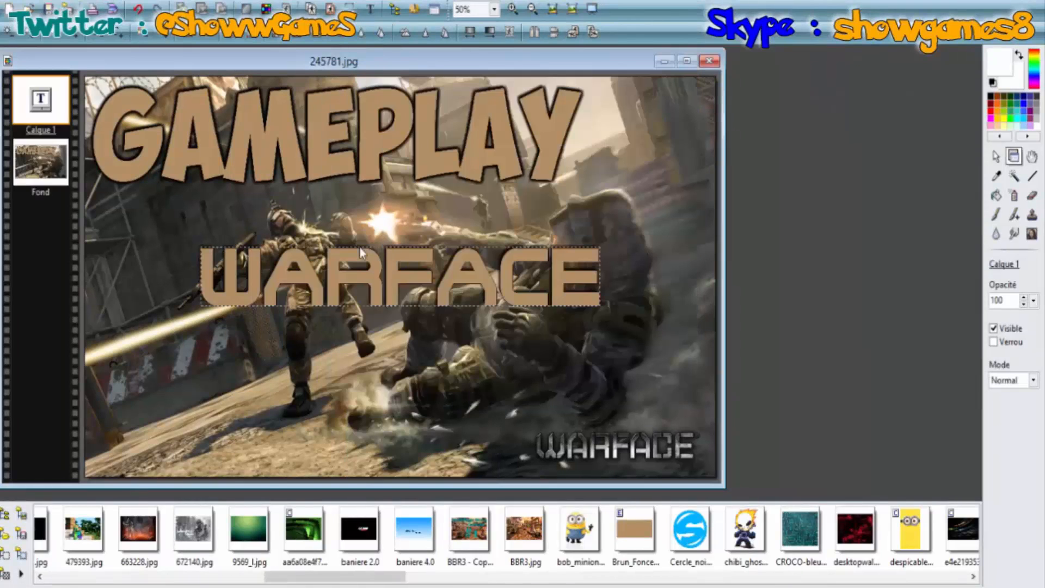
Move the WARFACE text to the lower-left area of the image and open it for editing
drag(365, 256, 269, 392)
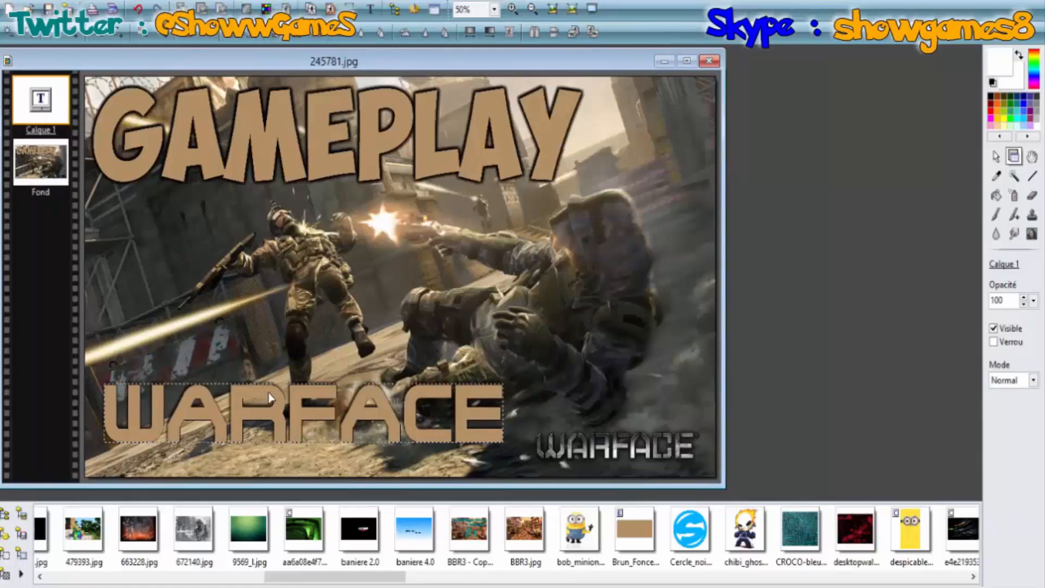
double_click(269, 392)
Try the Terminal font on the WARFACE text and switch back to Terminator Two
click(490, 145)
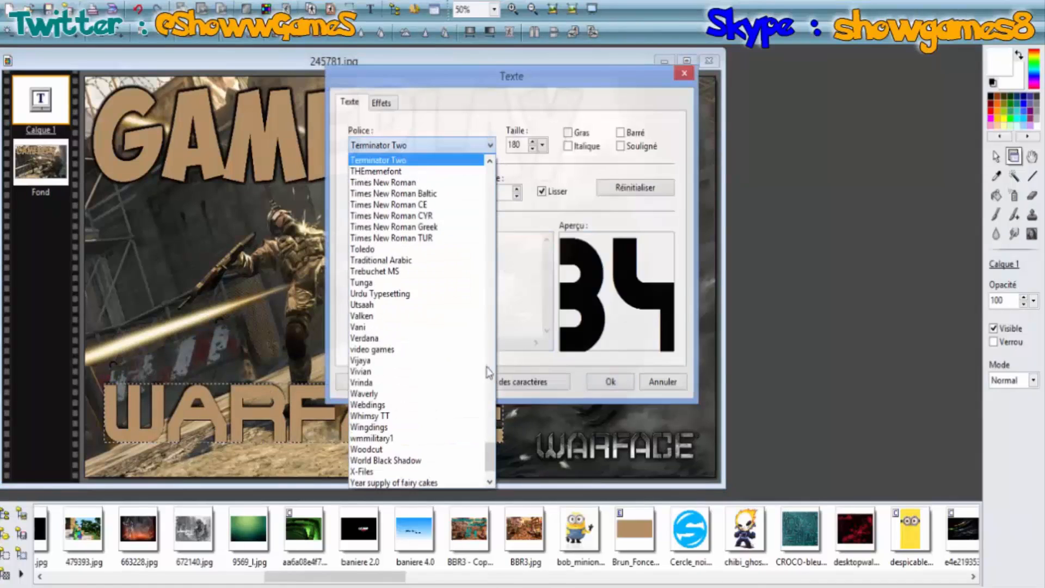
scroll(400, 169, up, 1)
click(406, 191)
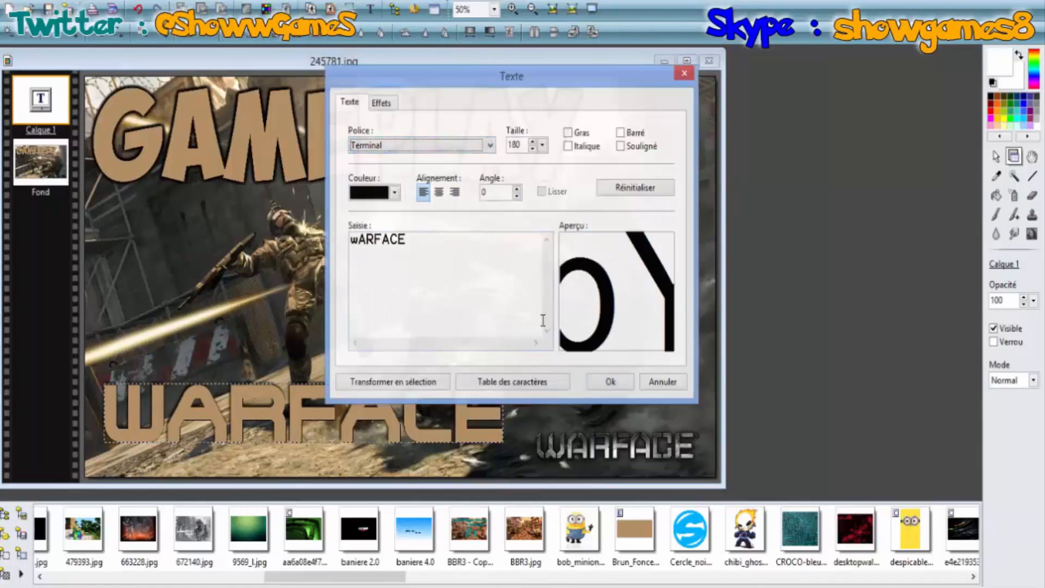
click(489, 145)
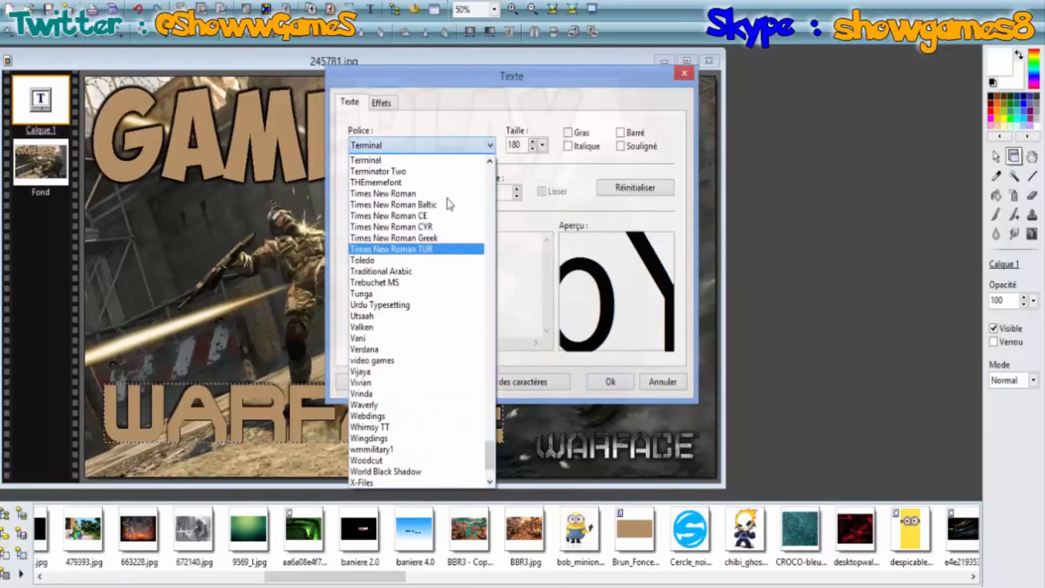
click(417, 171)
Retype the letters after the initial W in the WARFACE text and apply the edit
drag(412, 240, 358, 242)
key(BackSpace)
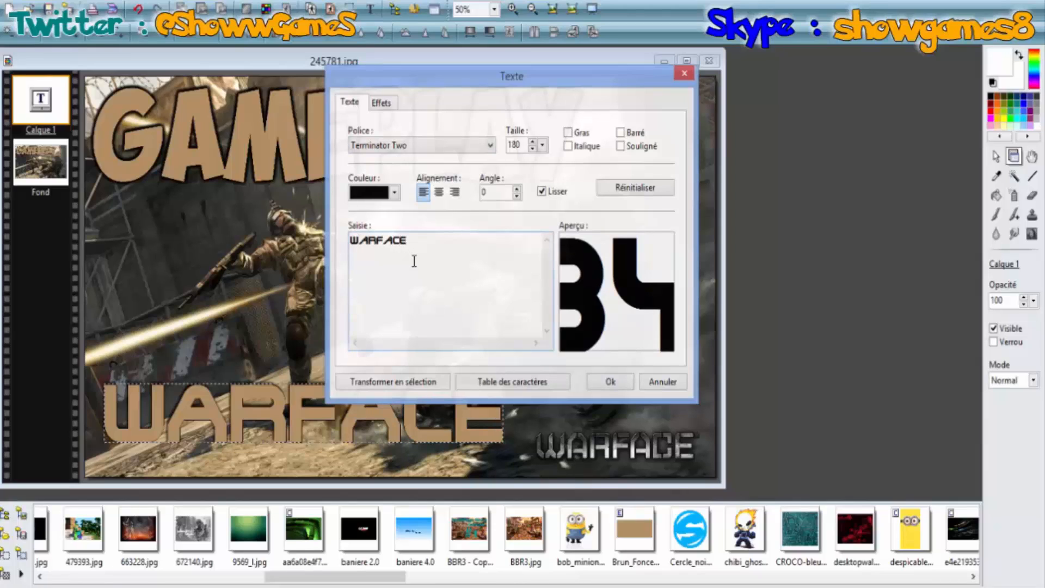
click(601, 388)
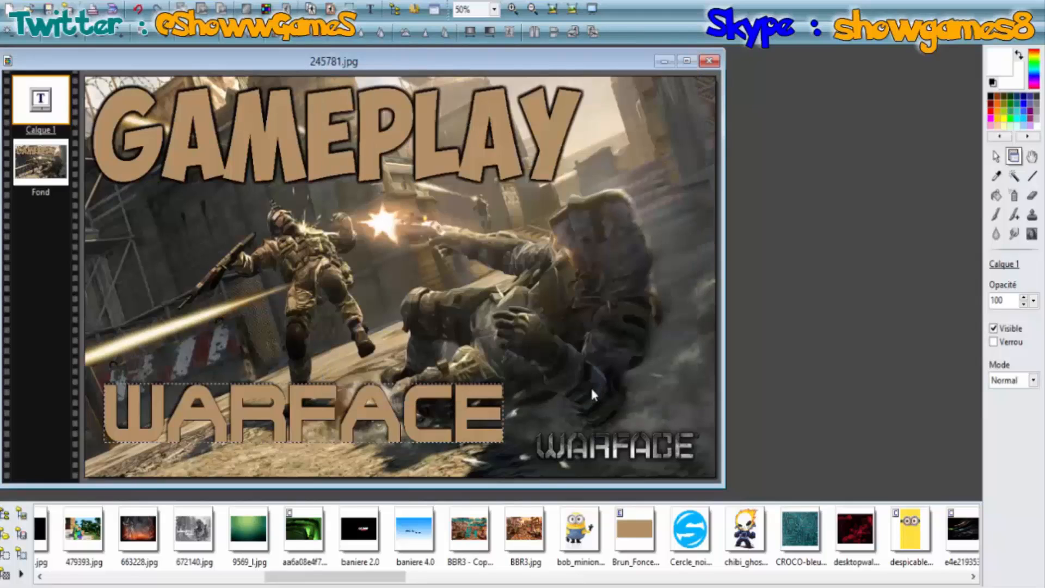
Replace the WARFACE text's fill pattern with Metal02.jpg from the Patterns folder
double_click(313, 415)
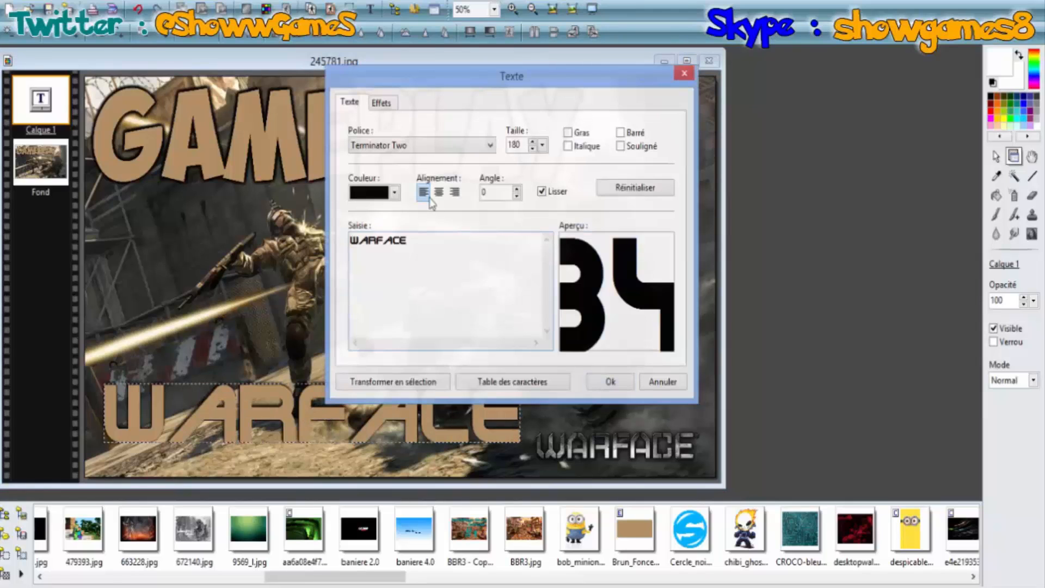
click(381, 103)
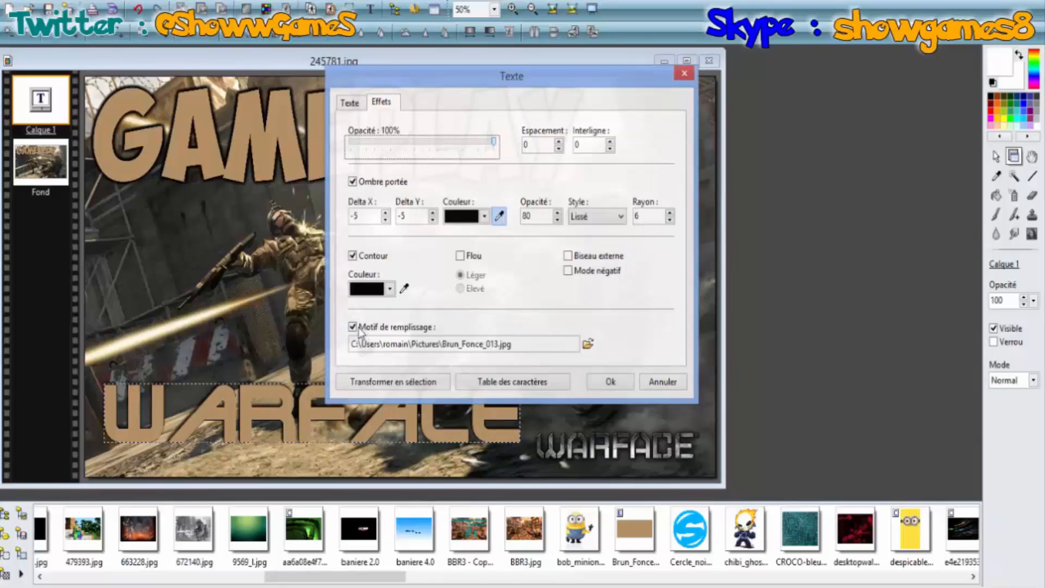
click(588, 344)
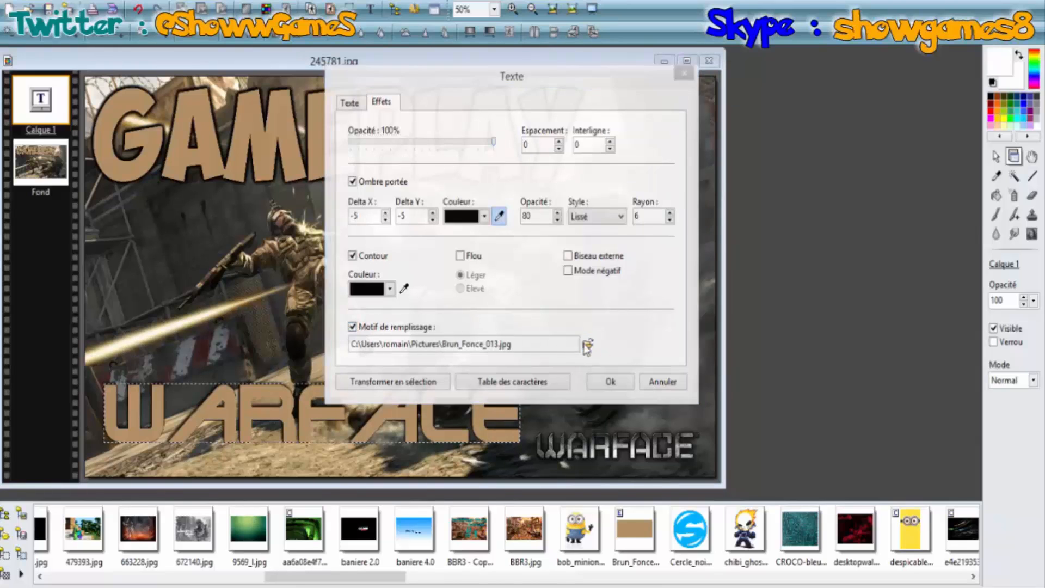
click(439, 338)
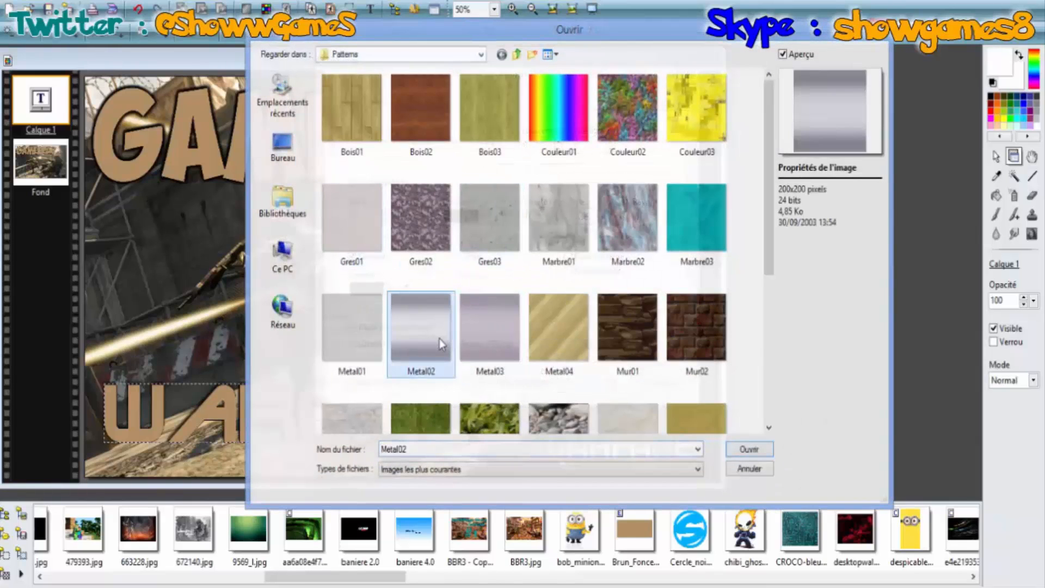
click(750, 449)
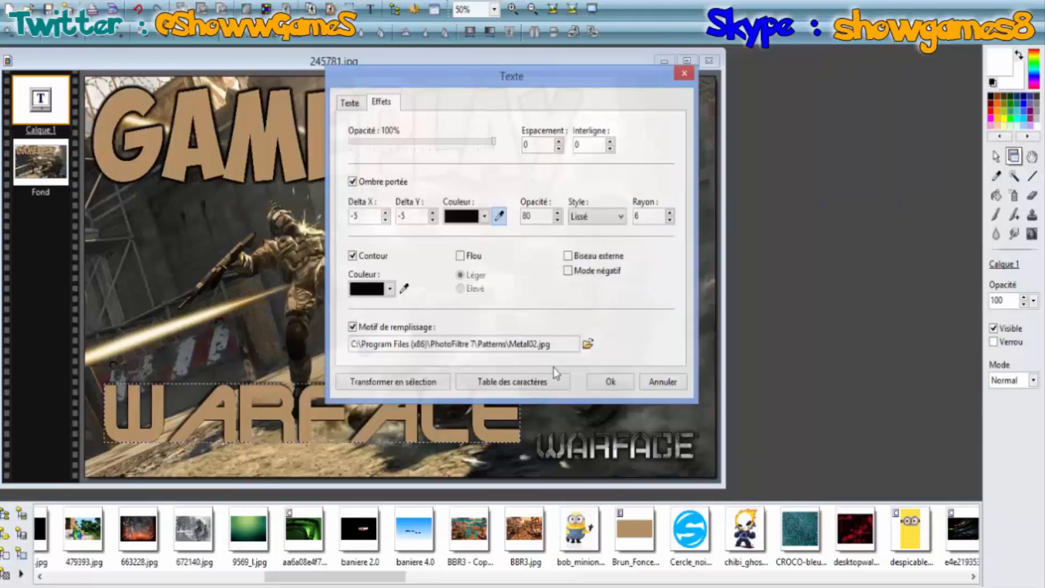
click(610, 381)
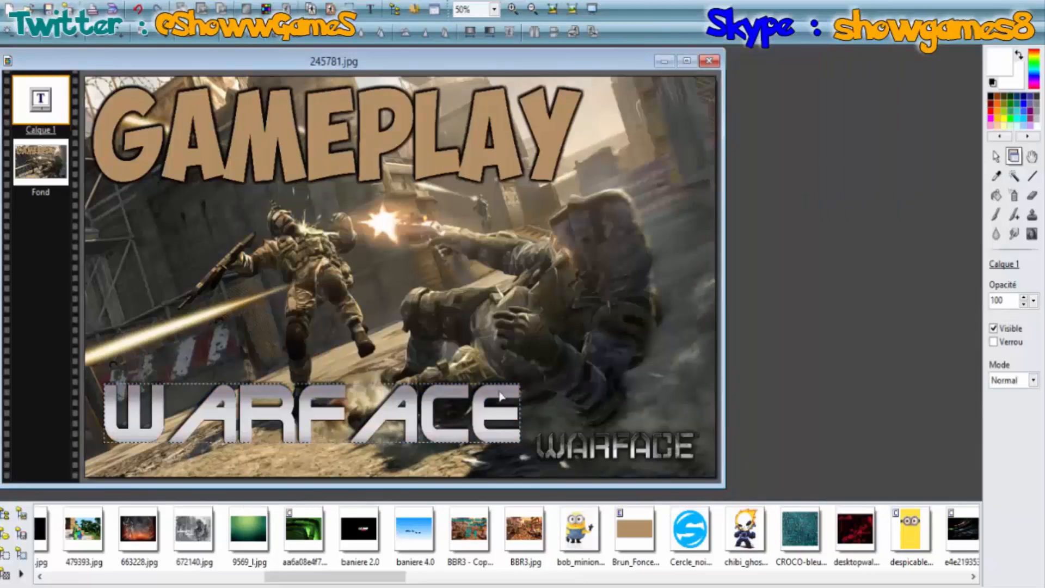
Set the WARFACE text's font size to 200
double_click(417, 412)
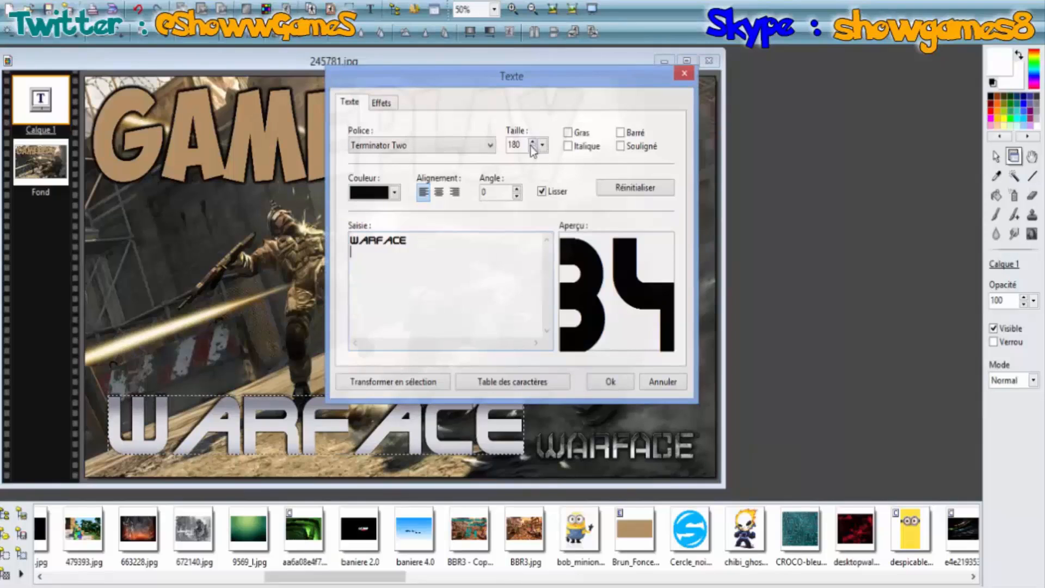
drag(526, 145, 497, 148)
text(200)
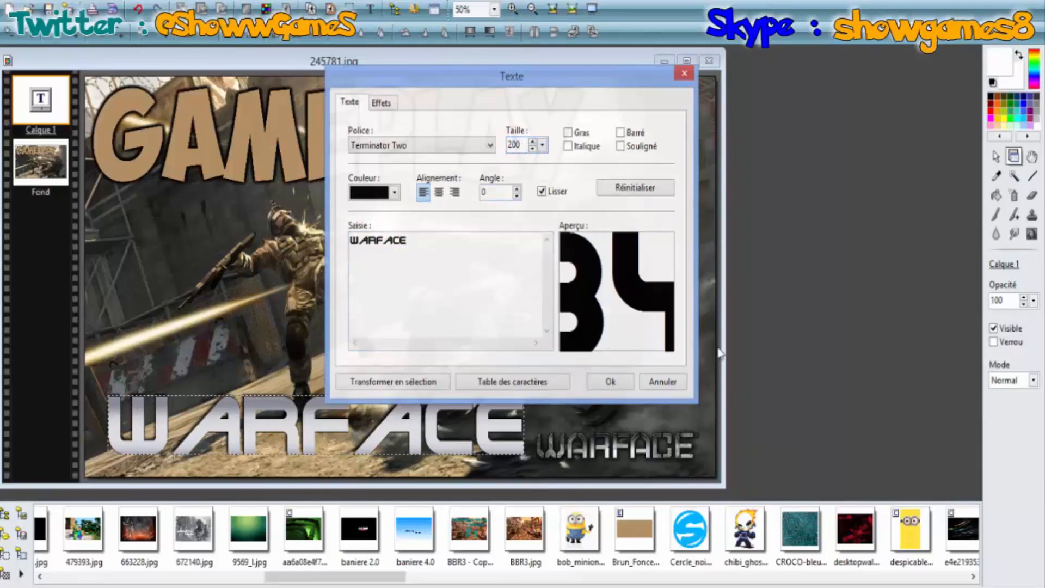
click(613, 382)
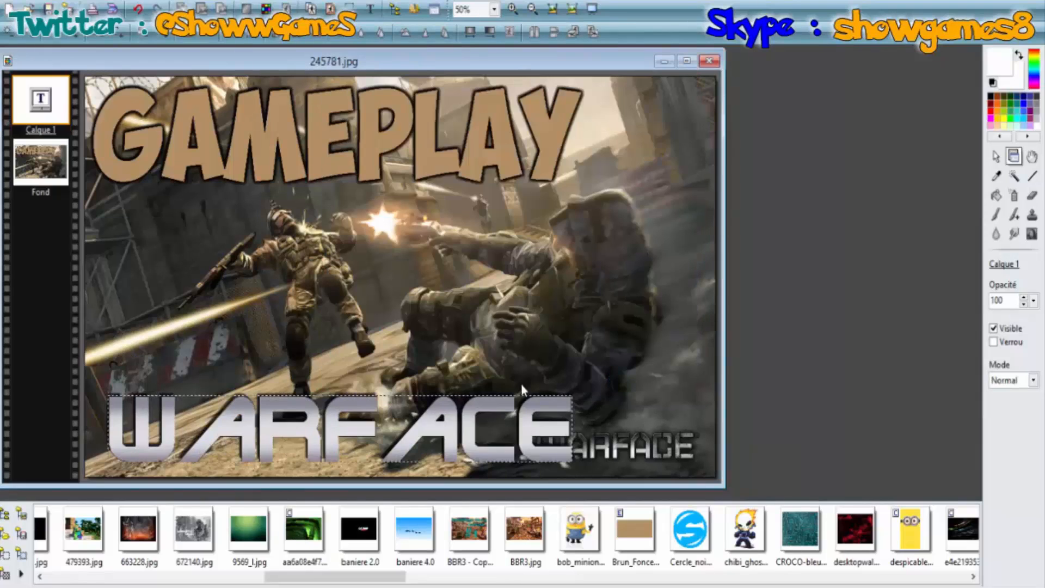
Enlarge the WARFACE text to font size 250 and move it up, clear of the small game logo
double_click(451, 425)
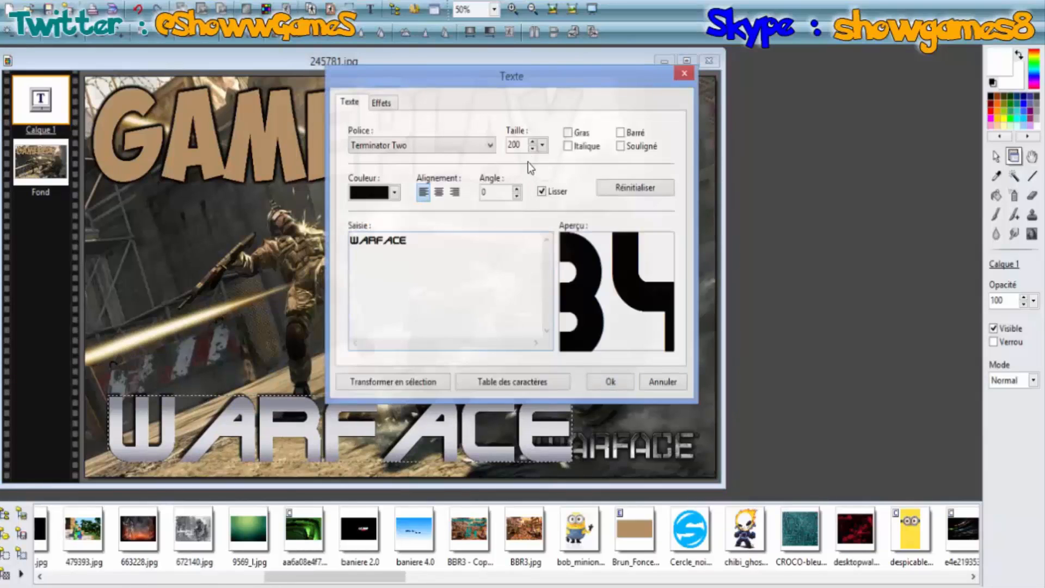
drag(522, 144, 474, 145)
text(250)
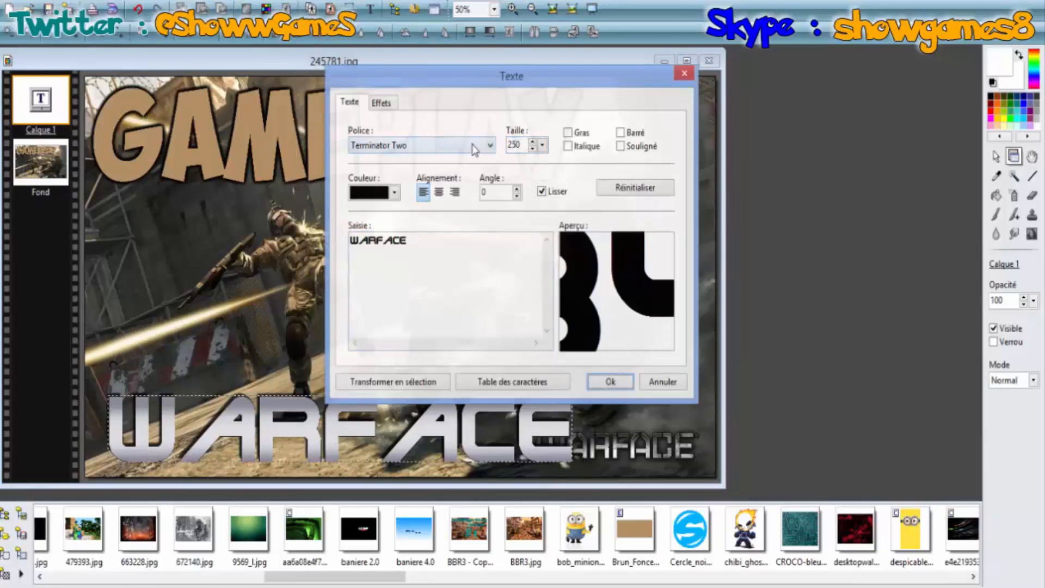
key(Return)
drag(439, 412, 441, 362)
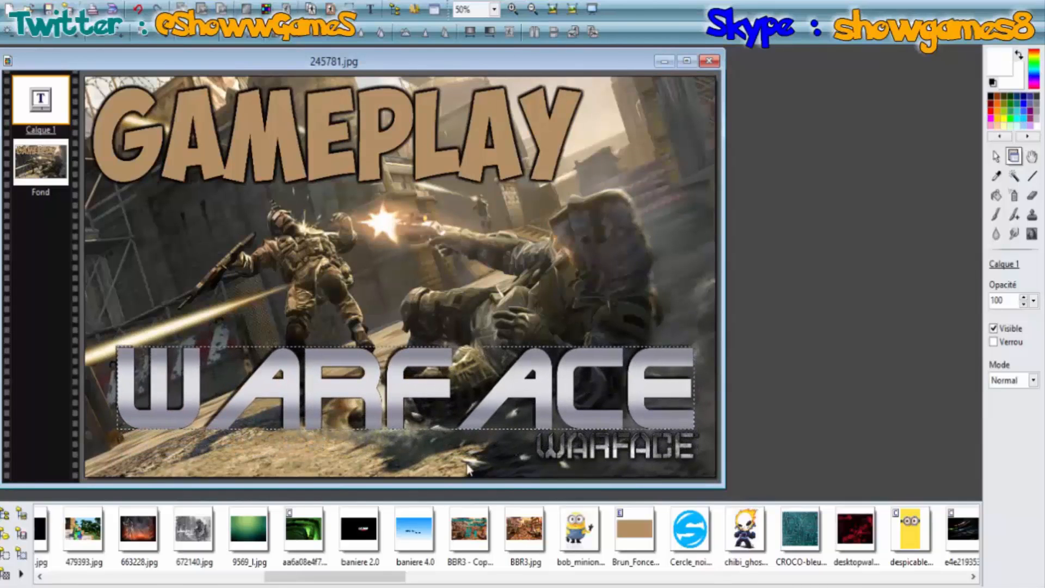
Set the WARFACE text's font size to 265 and shift it left so it fits within the image width
double_click(399, 374)
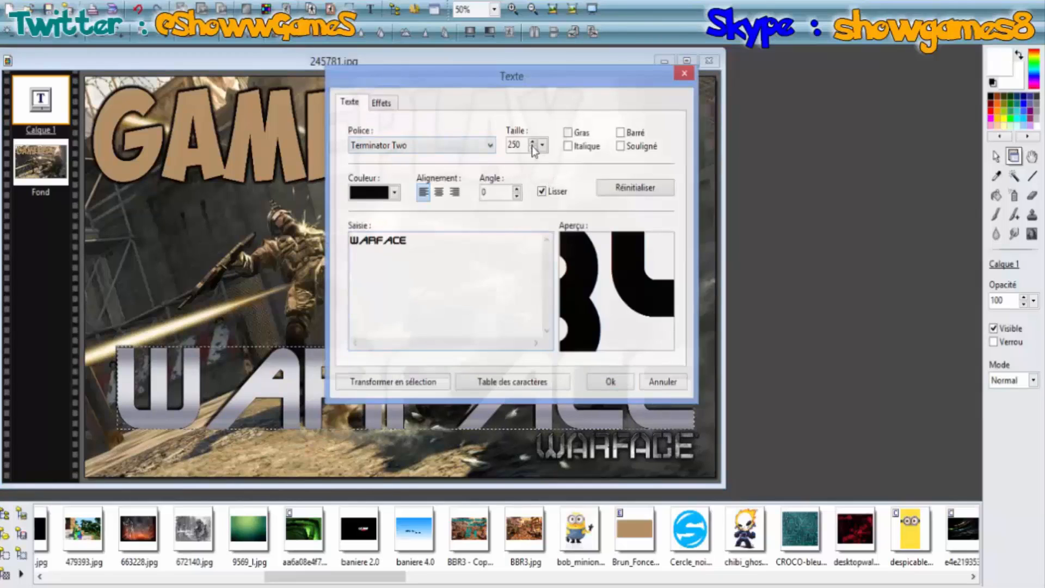
key(BackSpace)
key(BackSpace)
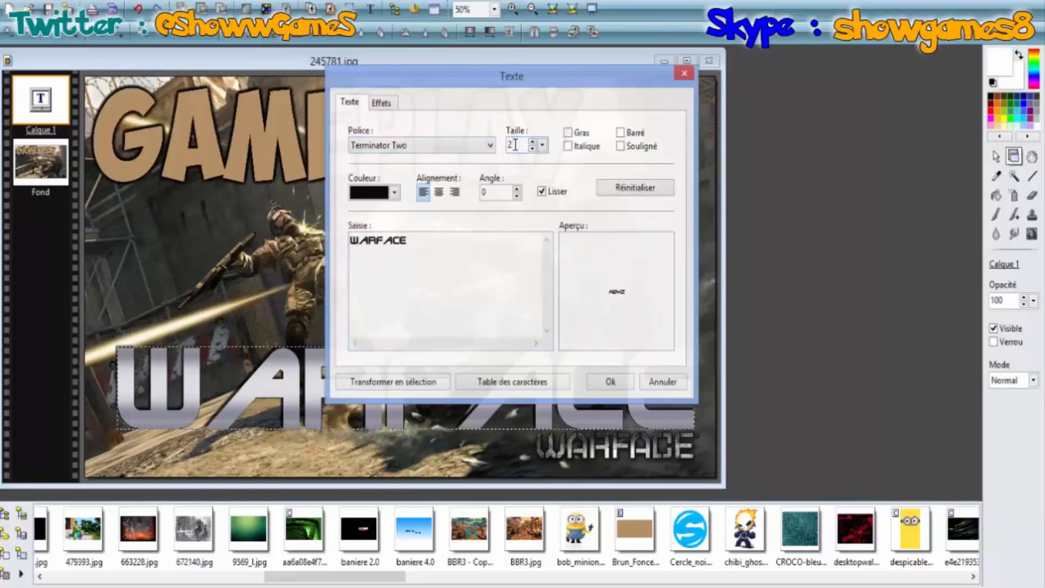
text(65)
key(Return)
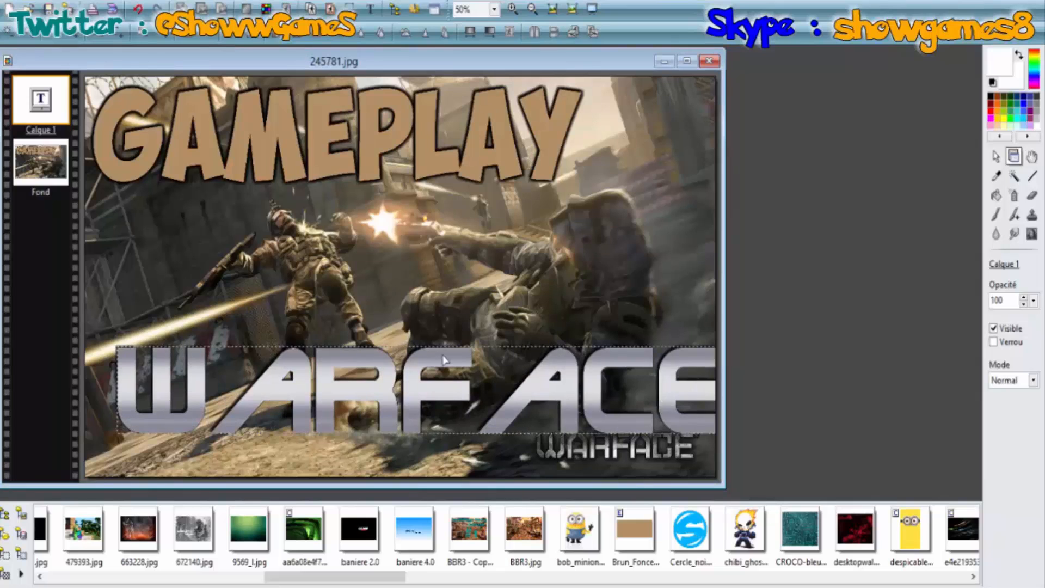
drag(425, 363, 408, 359)
drag(409, 359, 399, 358)
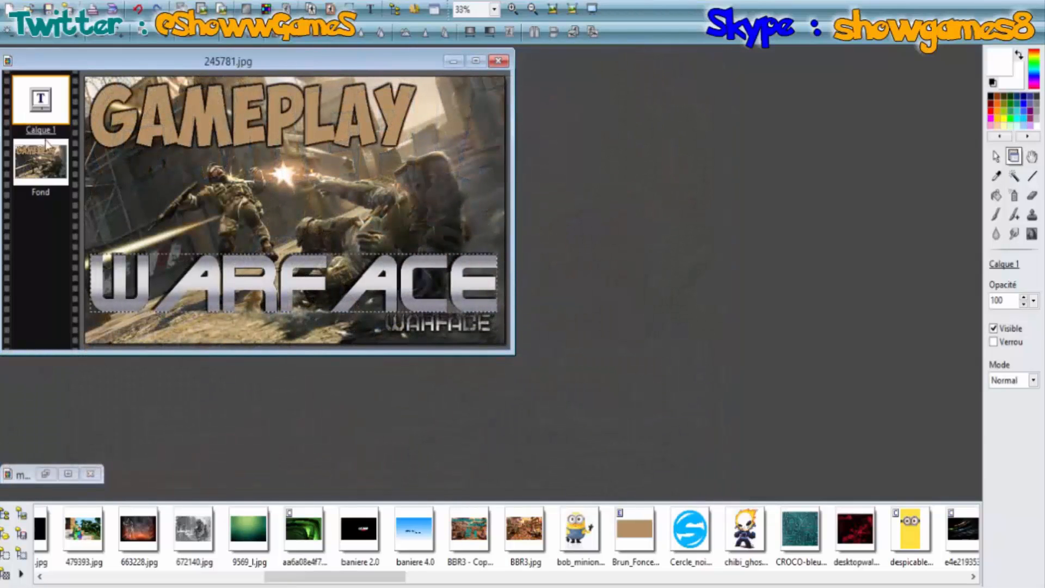
Merge the WARFACE text layer with the layer below it
click(52, 143)
click(49, 87)
right_click(48, 82)
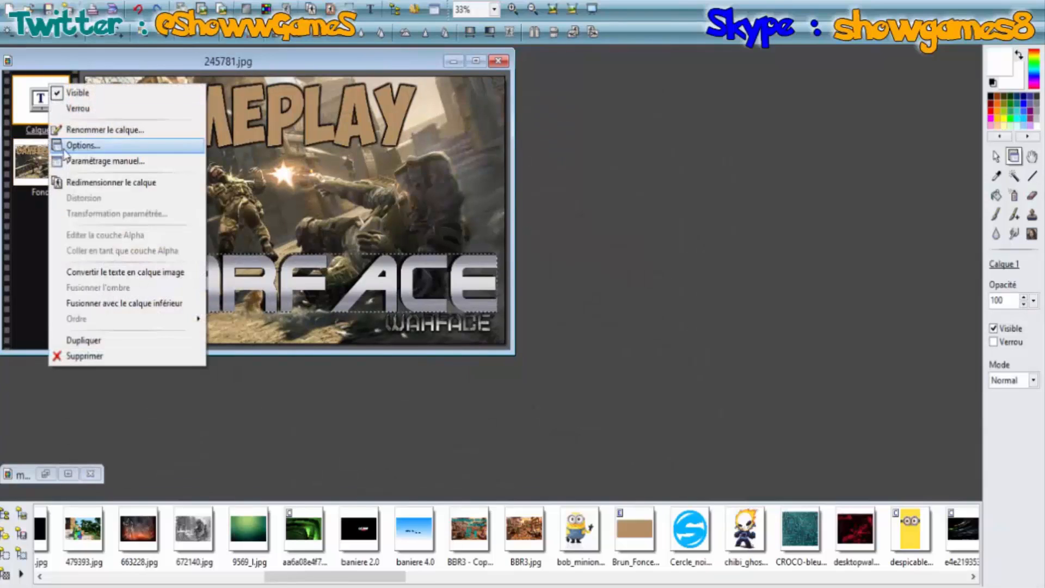
click(157, 303)
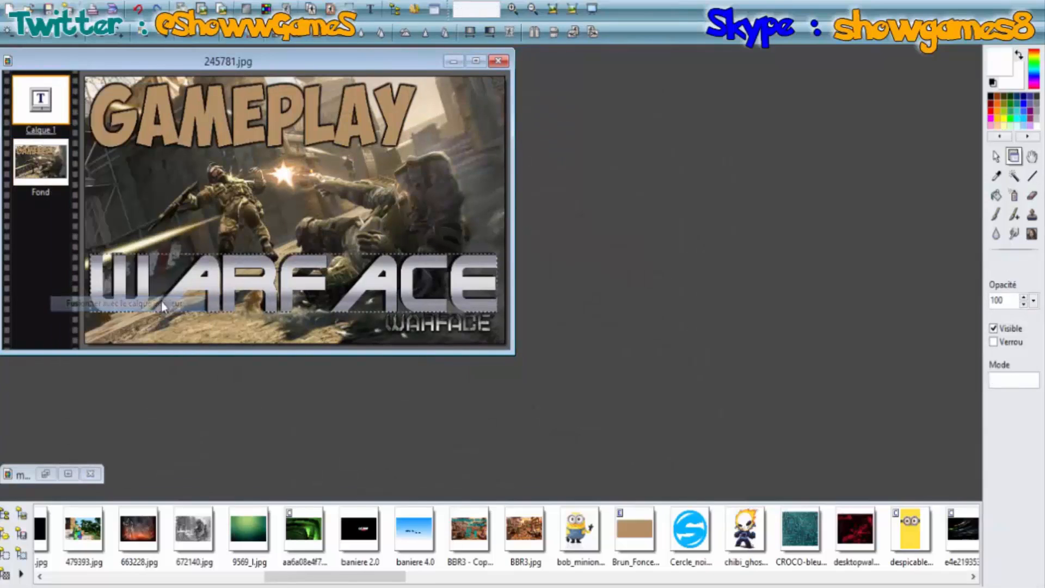
Add another WARFACE text with the Metal02 fill, editing the Delta X offset of its drop shadow
click(370, 9)
click(387, 104)
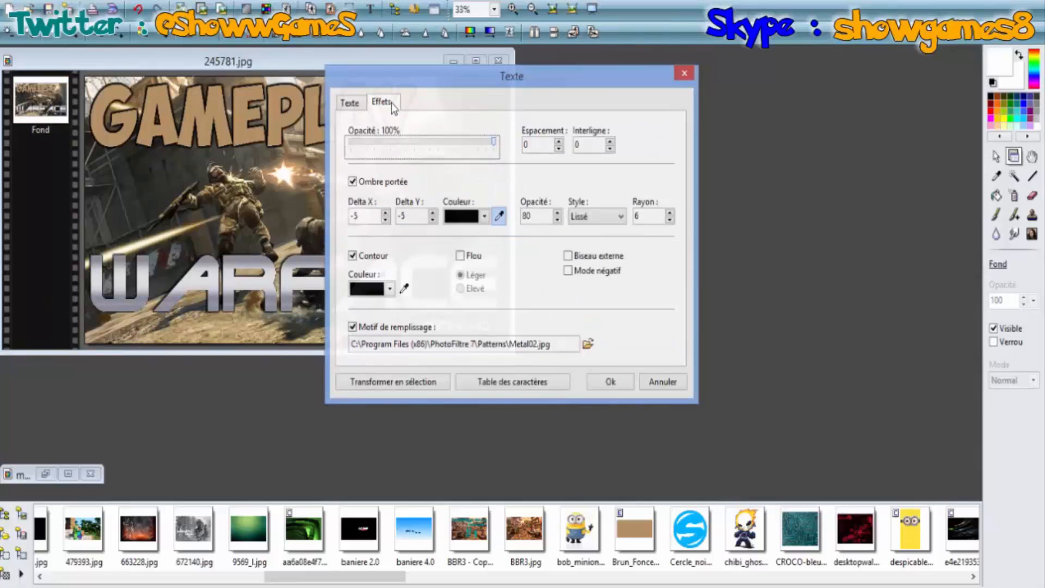
double_click(380, 220)
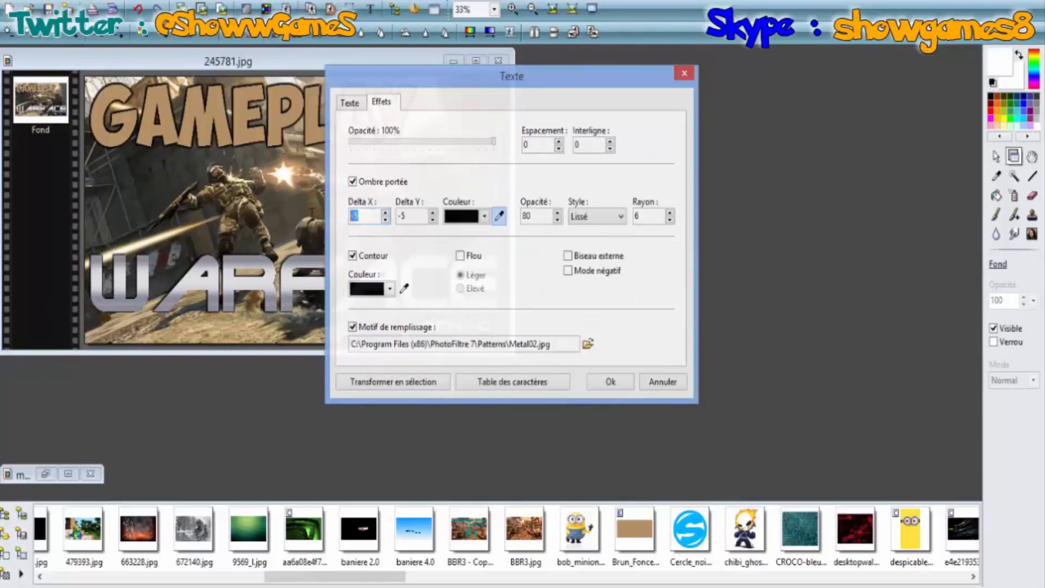
click(620, 381)
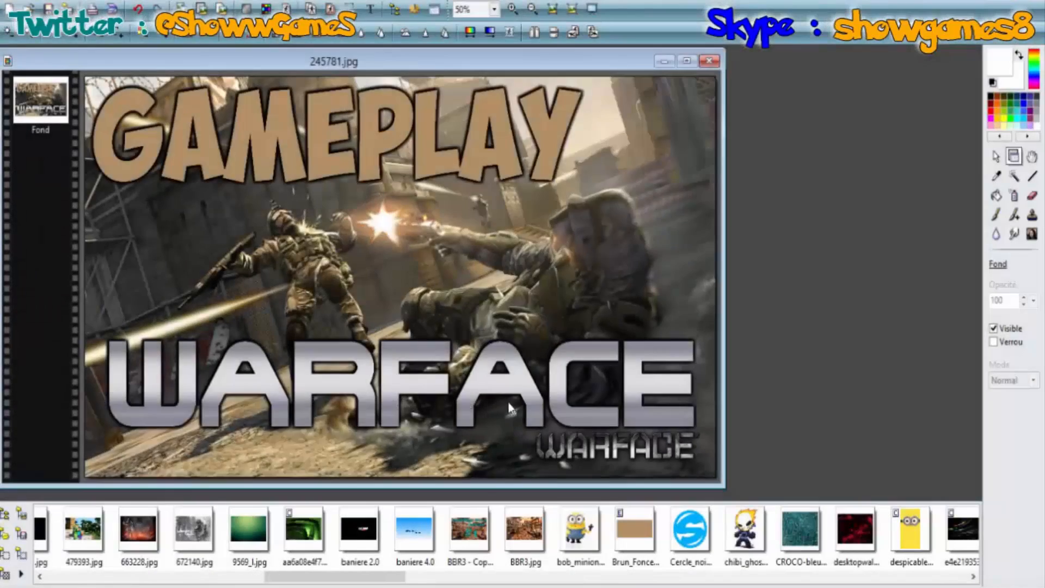
Examine the thumbnail with its GAMEPLAY and WARFACE titles at different zoom levels
key(ctrl+minus)
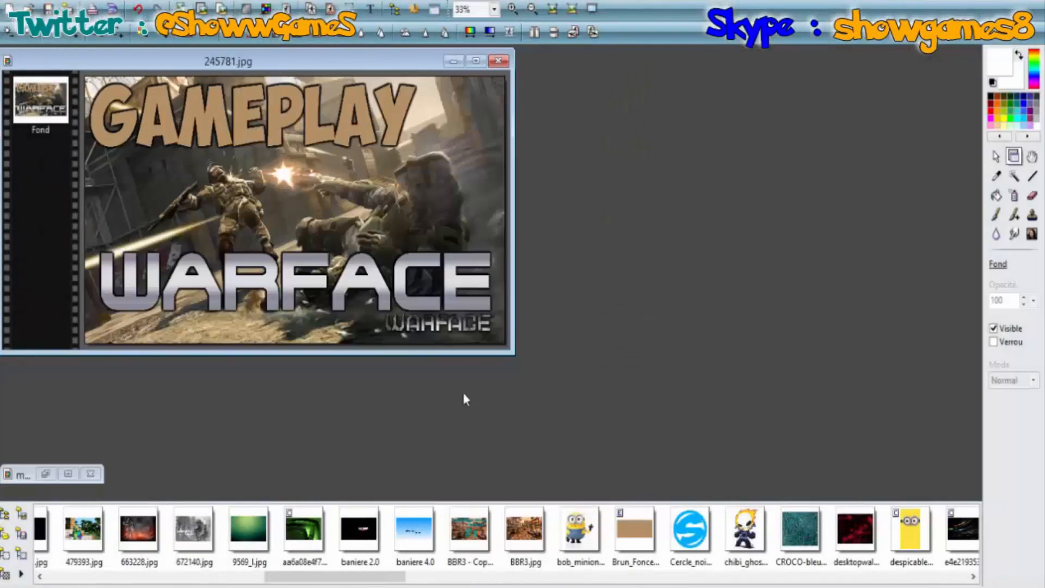
key(ctrl+minus)
key(ctrl+plus)
scroll(307, 268, down, 2)
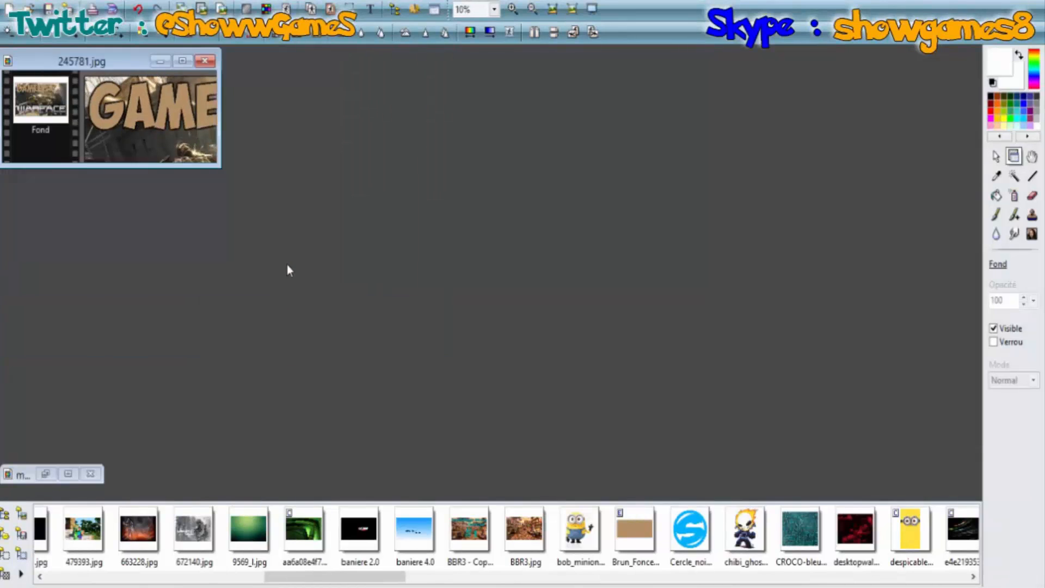
scroll(191, 195, up, 1)
scroll(191, 199, up, 1)
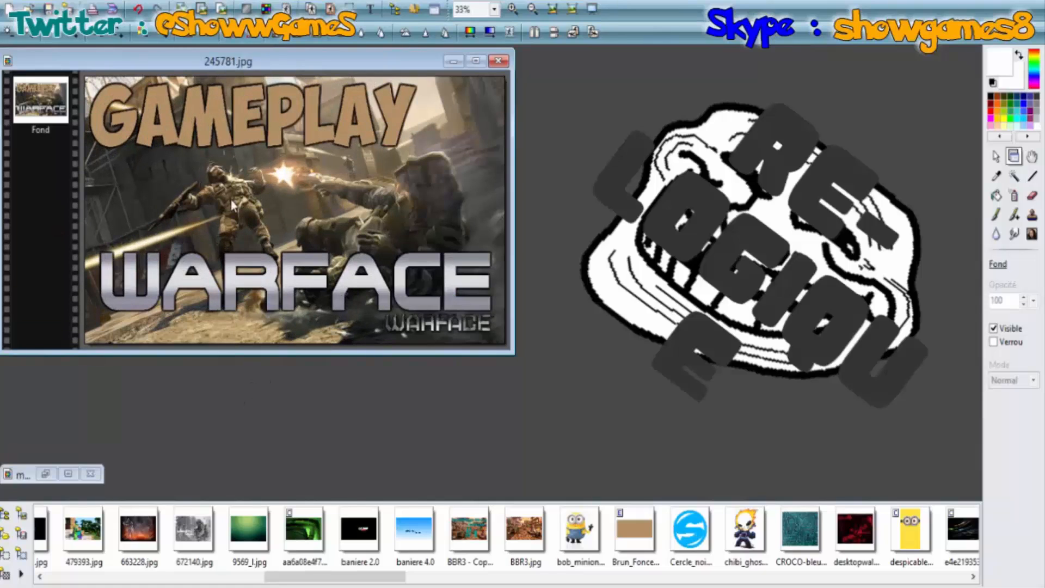
scroll(271, 222, down, 1)
scroll(299, 240, up, 1)
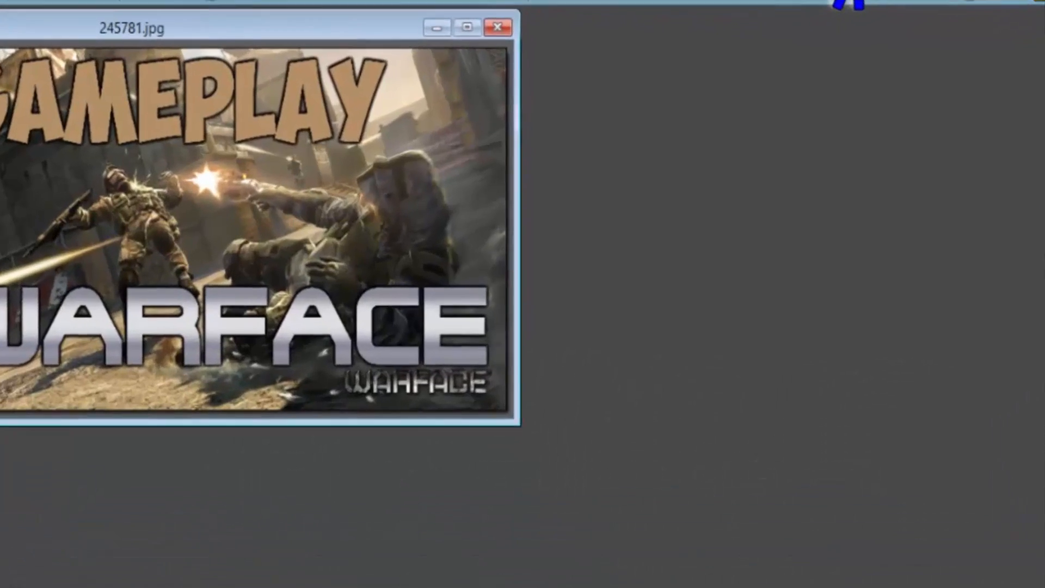
Start a new text object and replace its WARFACE wording with 03
click(370, 10)
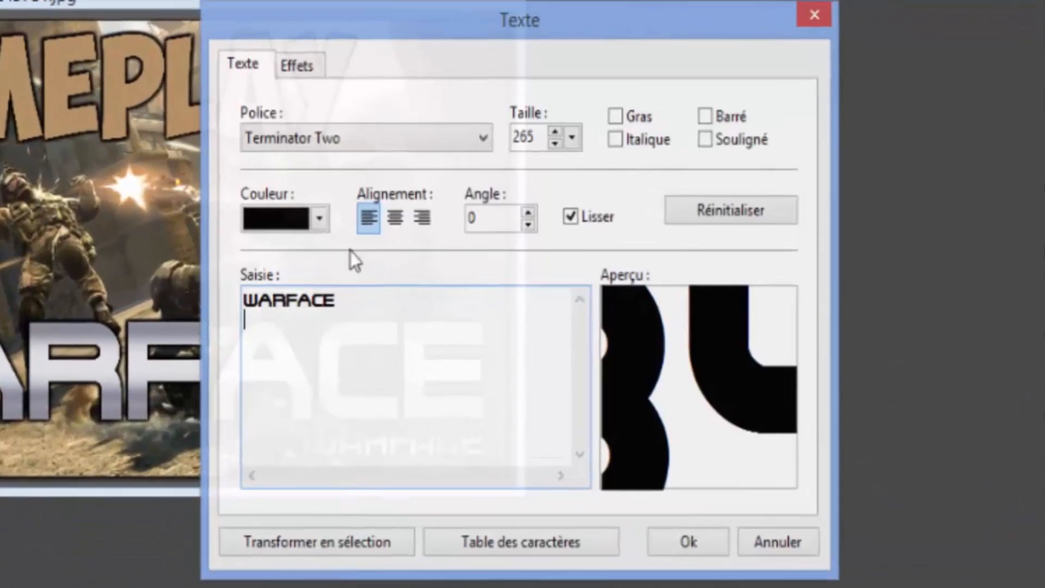
key(Return)
key(ctrl+a)
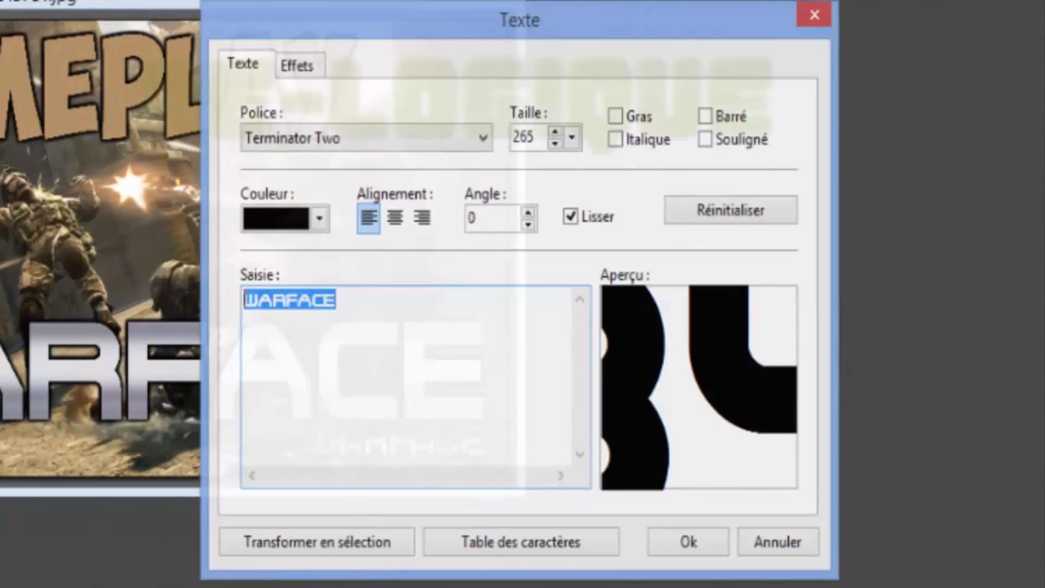
key(BackSpace)
text(03)
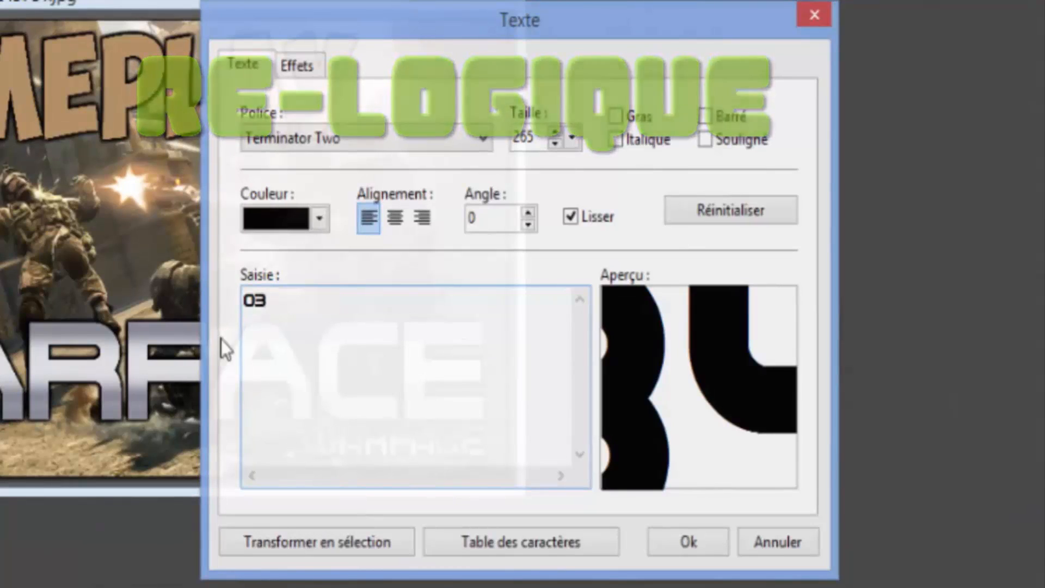
Set the 03 text's font to Star Jedi and place it on the image
click(339, 138)
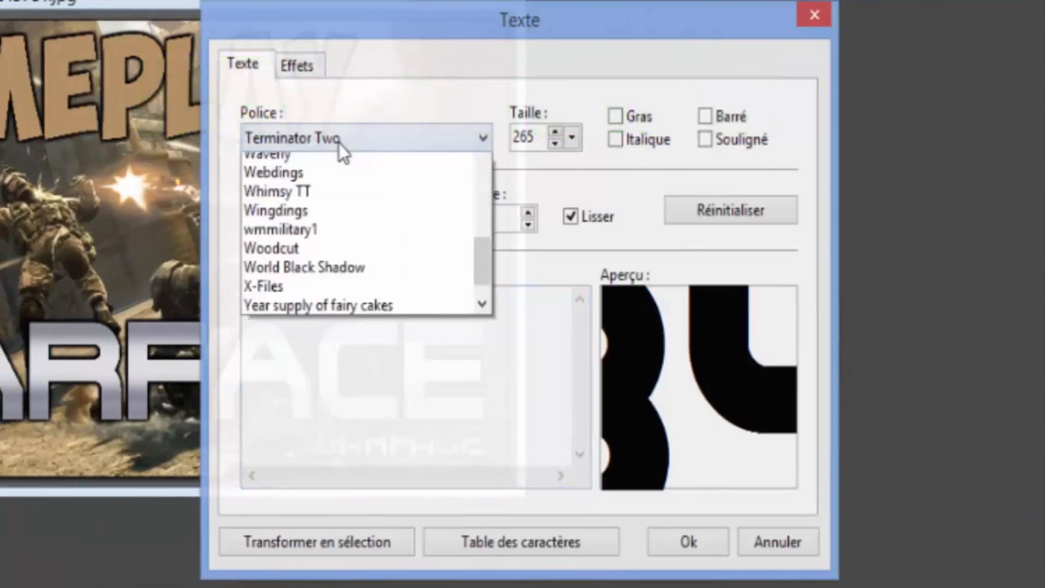
scroll(351, 272, up, 12)
scroll(341, 198, up, 13)
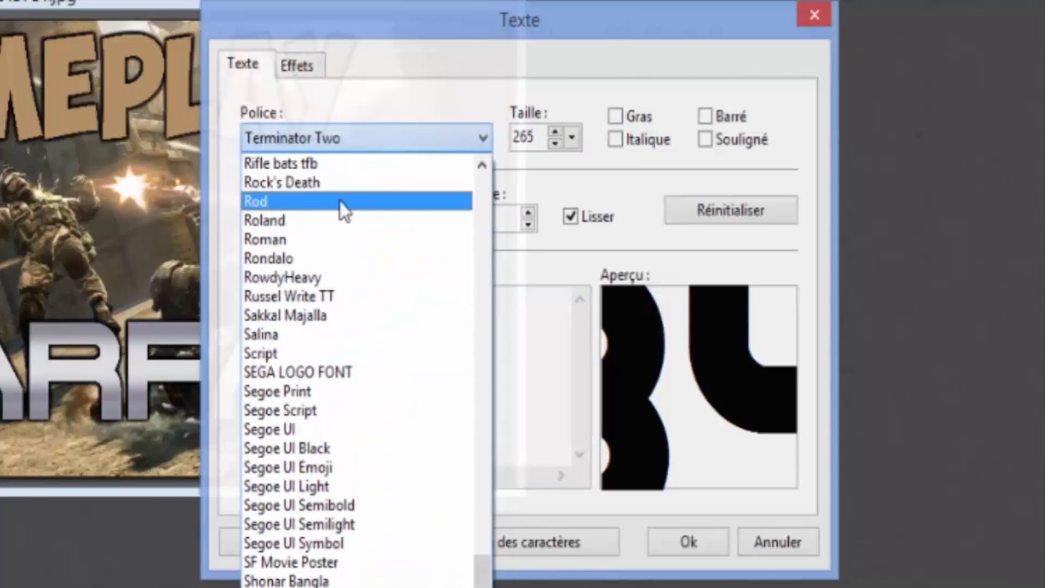
scroll(341, 208, down, 5)
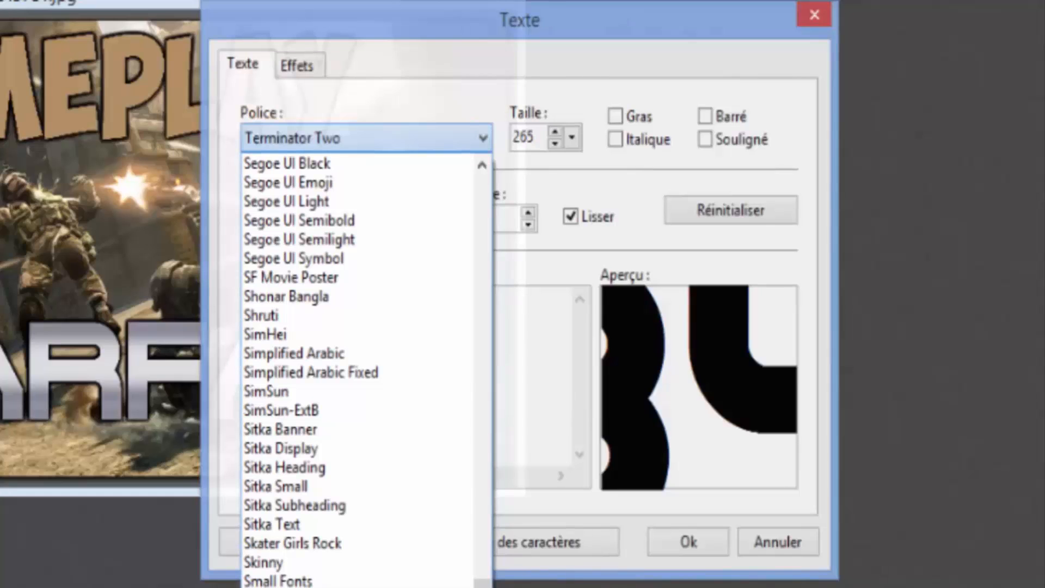
click(293, 587)
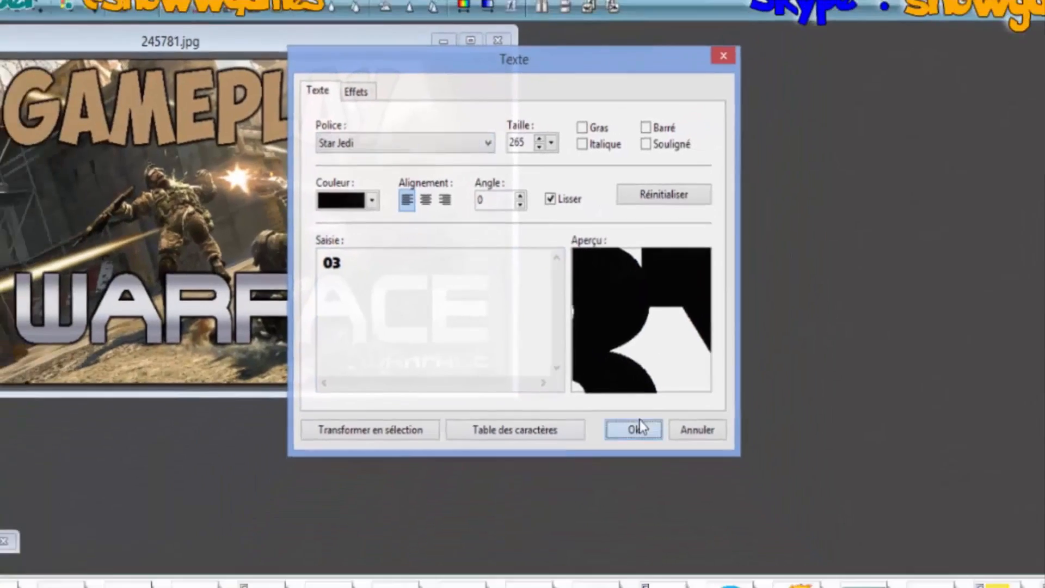
click(689, 541)
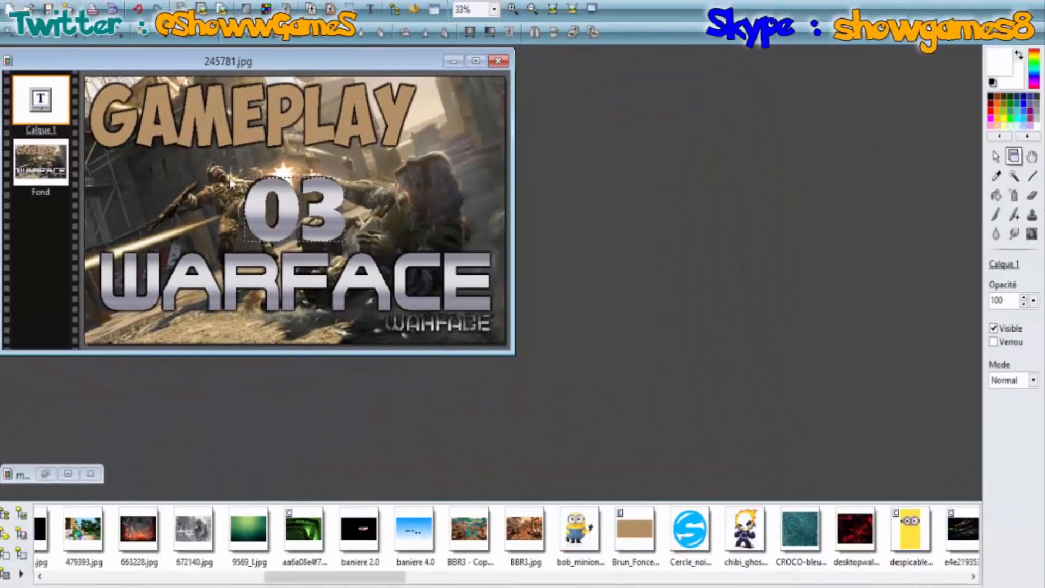
Reduce the 03 text to size 230 and move it to the image's left edge below GAMEPLAY
drag(282, 216, 159, 190)
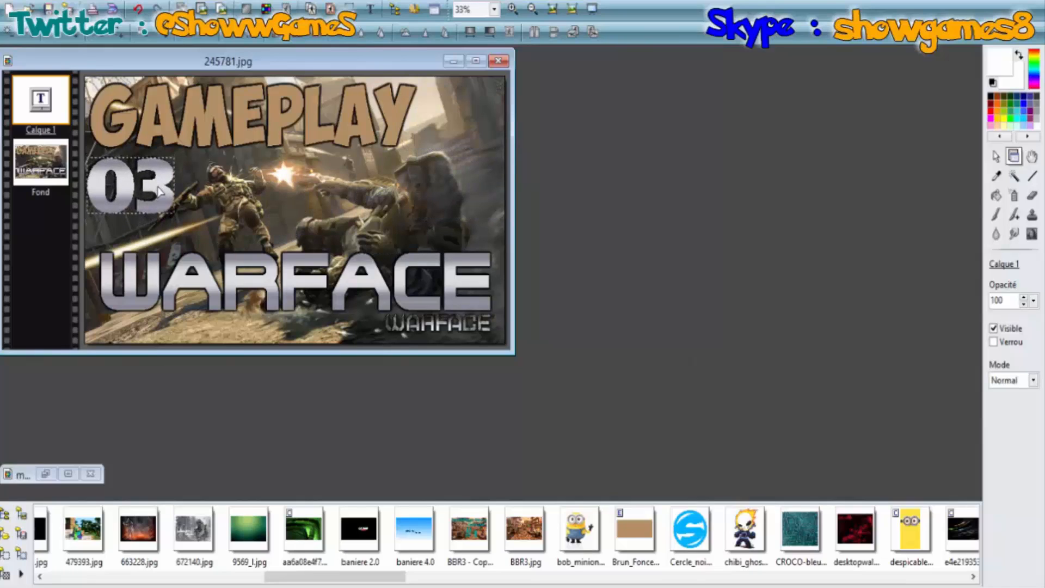
click(44, 167)
scroll(139, 197, down, 4)
scroll(139, 194, up, 3)
scroll(125, 204, up, 1)
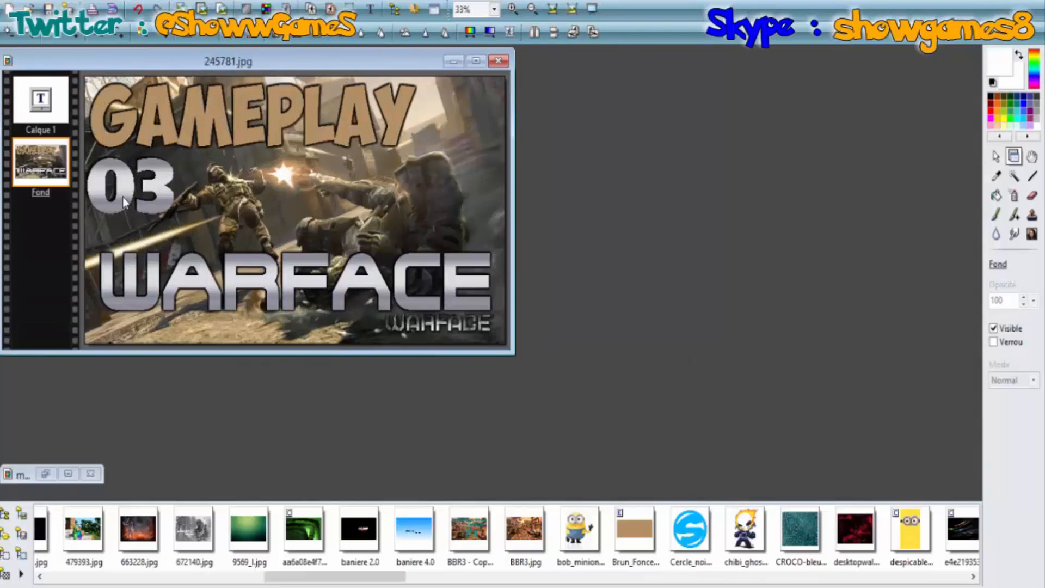
Reopen the 03 text for editing and turn off its Metal02 pattern fill
click(123, 188)
double_click(122, 192)
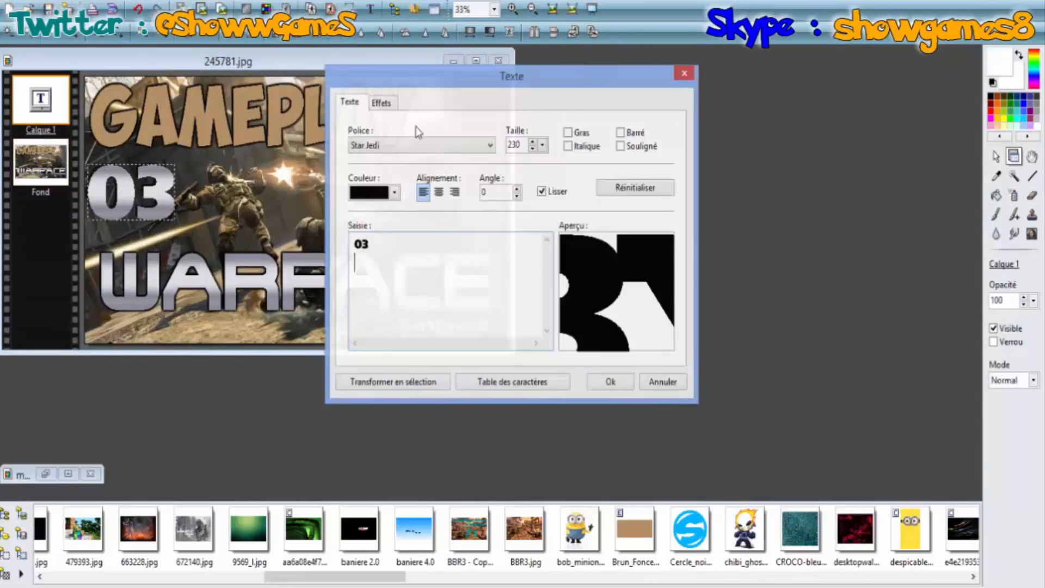
click(388, 103)
click(351, 101)
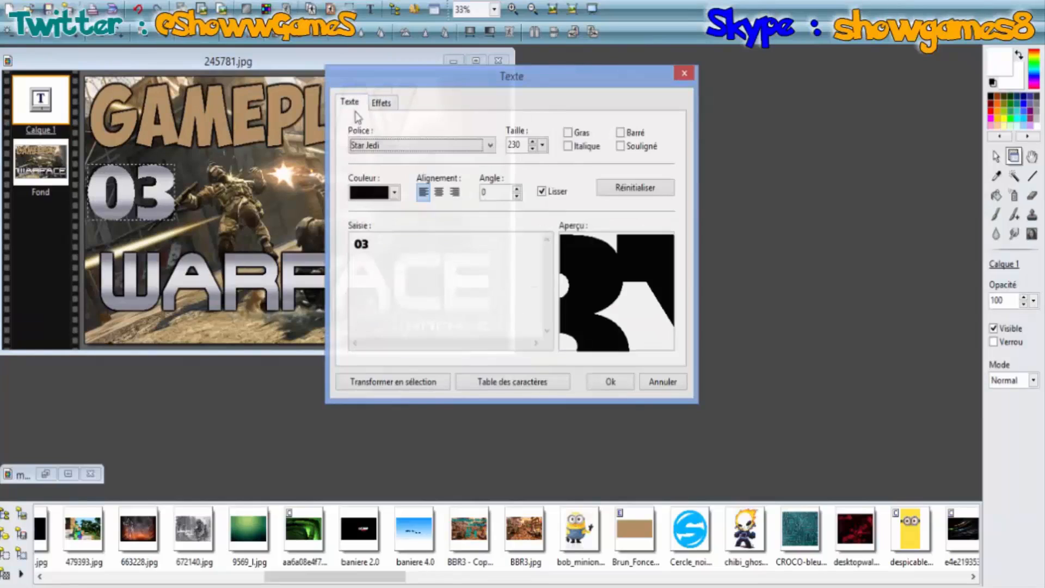
click(380, 103)
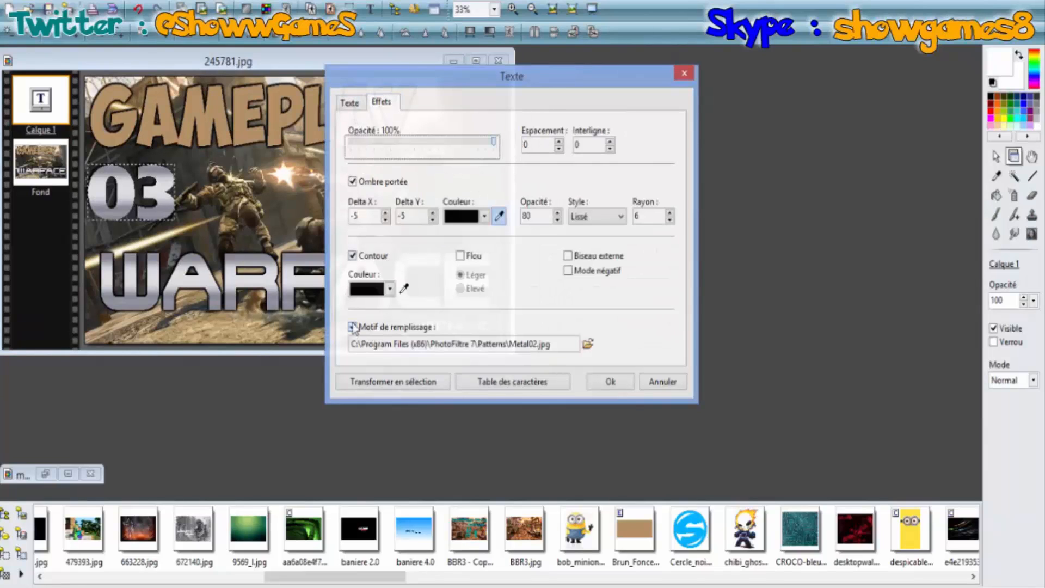
click(353, 327)
click(351, 103)
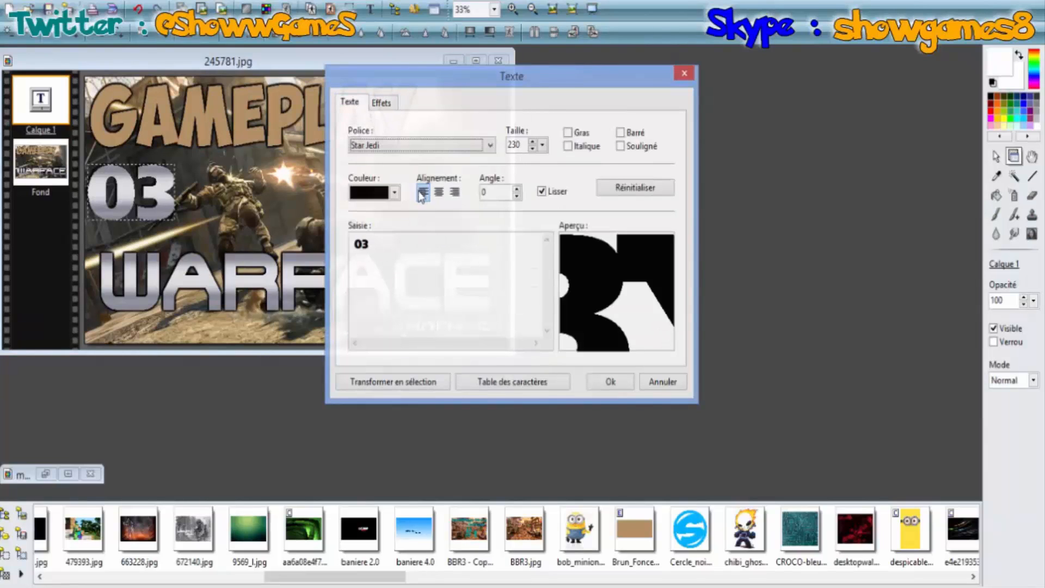
Set both the drop shadow colour and the outline colour of the 03 text to white
click(380, 104)
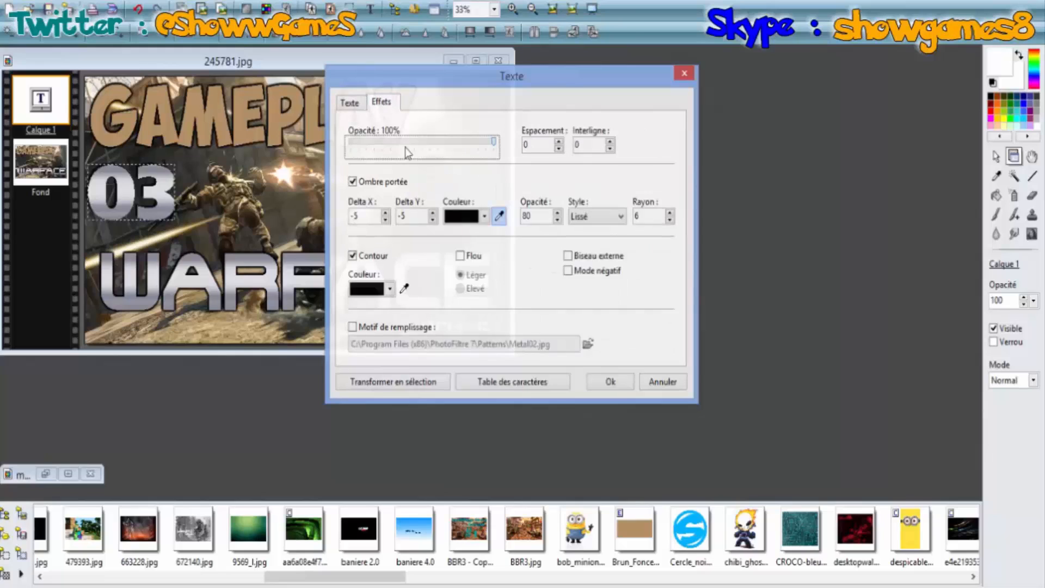
click(484, 217)
click(465, 242)
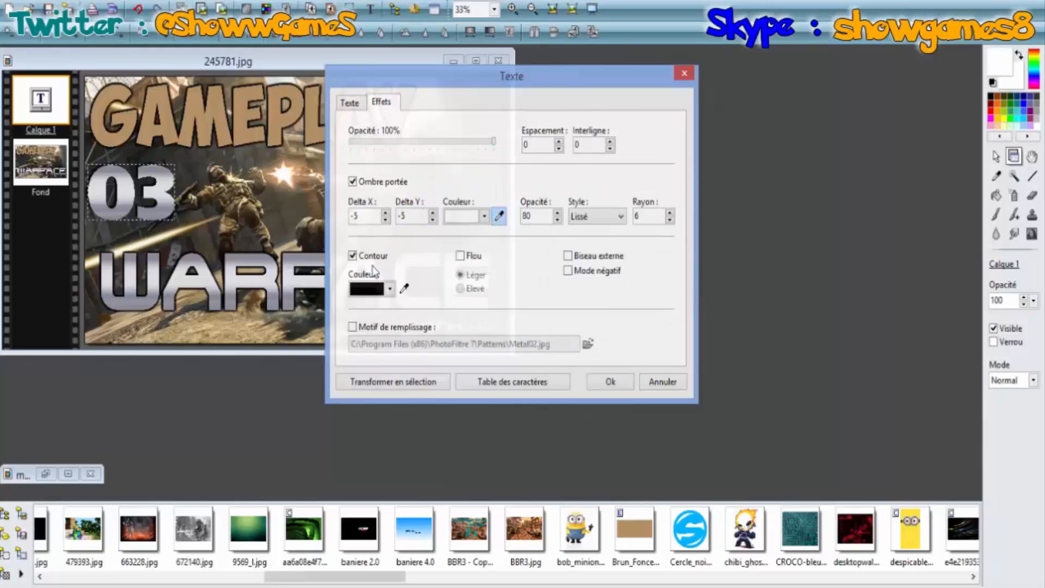
click(390, 290)
click(374, 315)
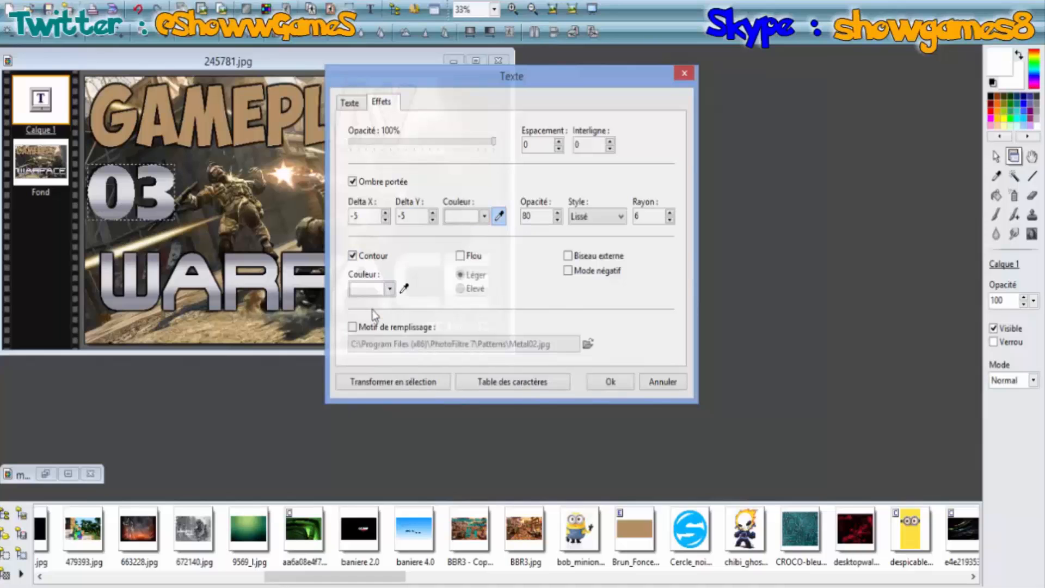
click(610, 381)
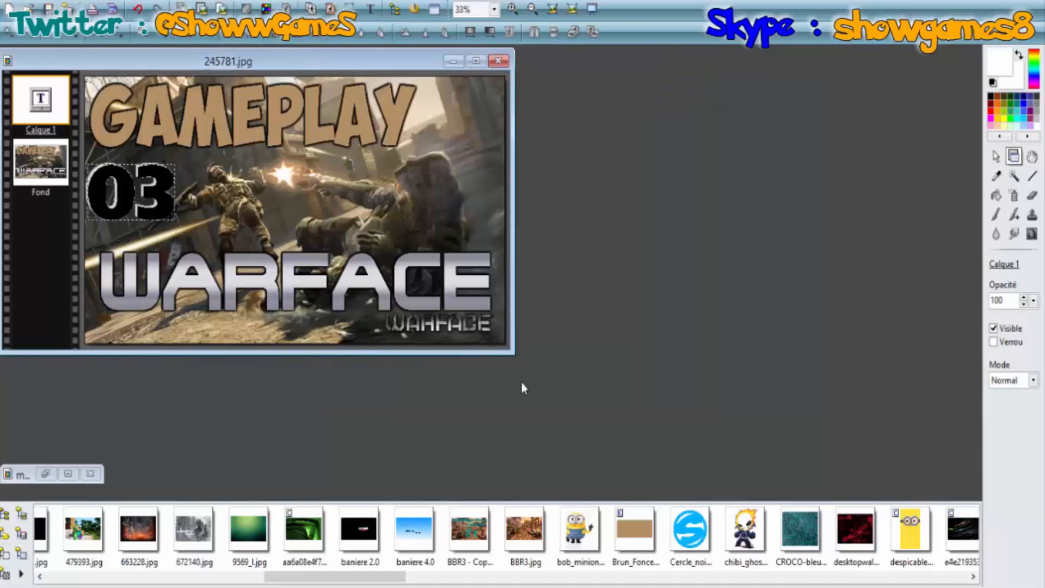
Set the 03 text's drop shadow offsets to Delta X -3 and Delta Y -3
click(40, 171)
click(127, 185)
double_click(127, 184)
click(383, 103)
drag(358, 215, 354, 215)
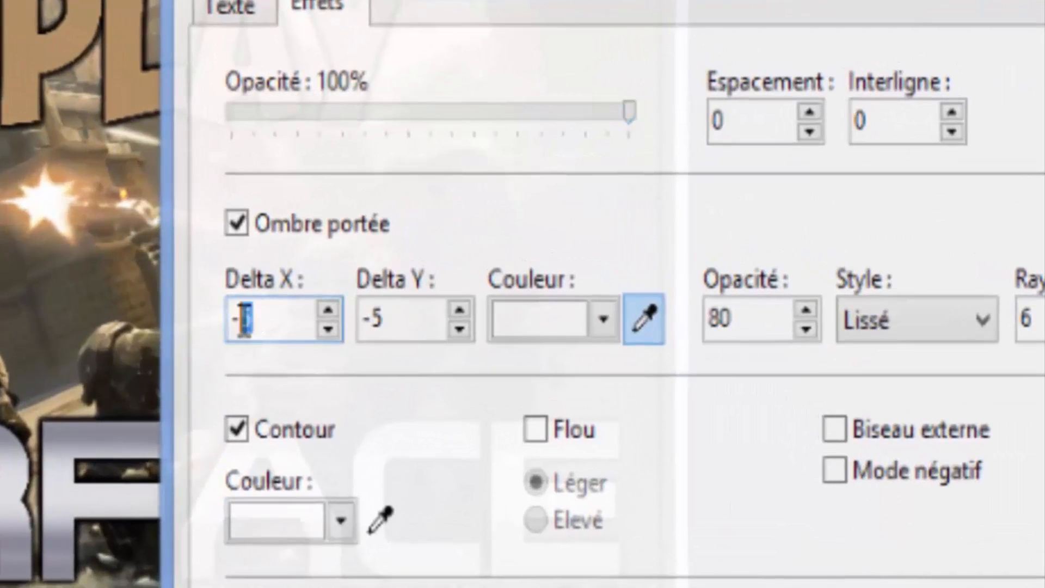
key(BackSpace)
text(3)
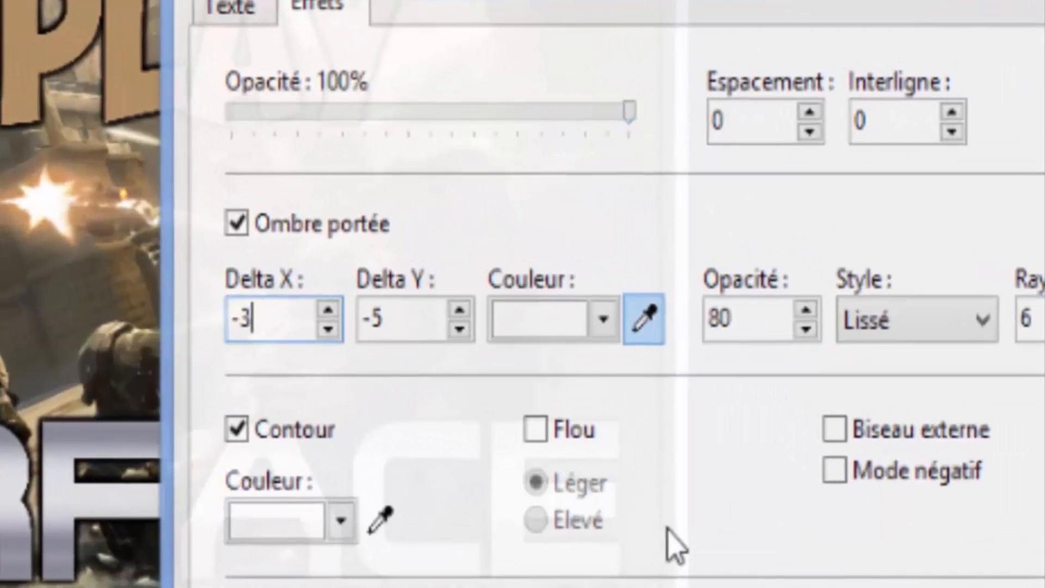
click(398, 312)
key(BackSpace)
text(3)
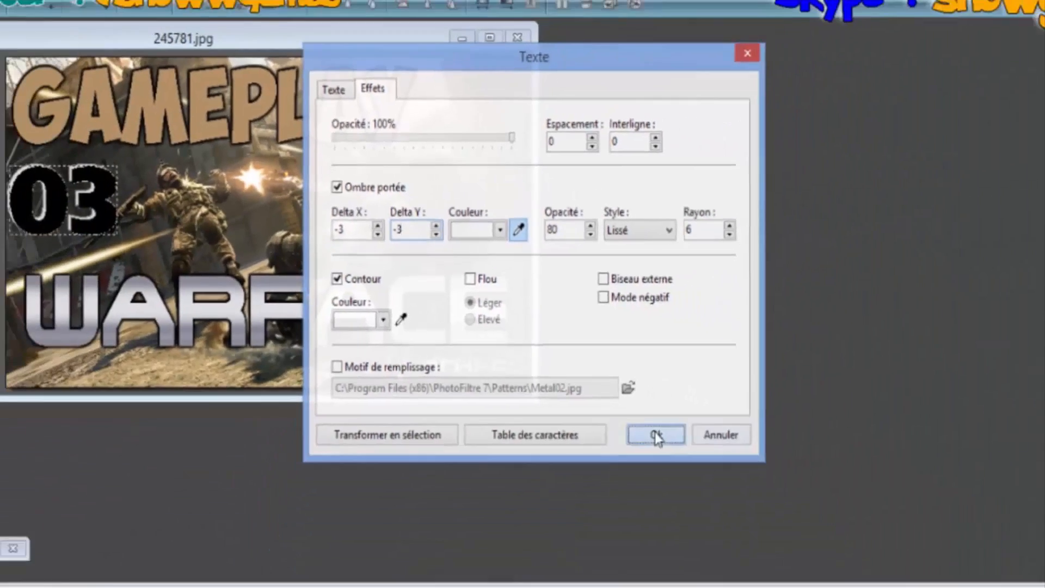
click(660, 434)
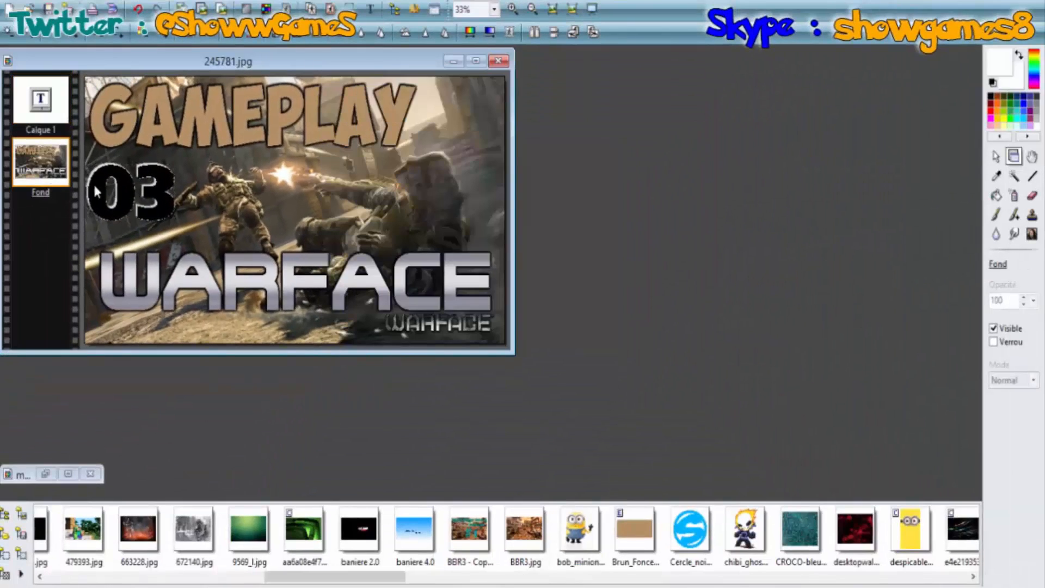
Reduce the 03 text's font size to 210 and move it close beneath the G of GAMEPLAY
double_click(160, 187)
click(532, 148)
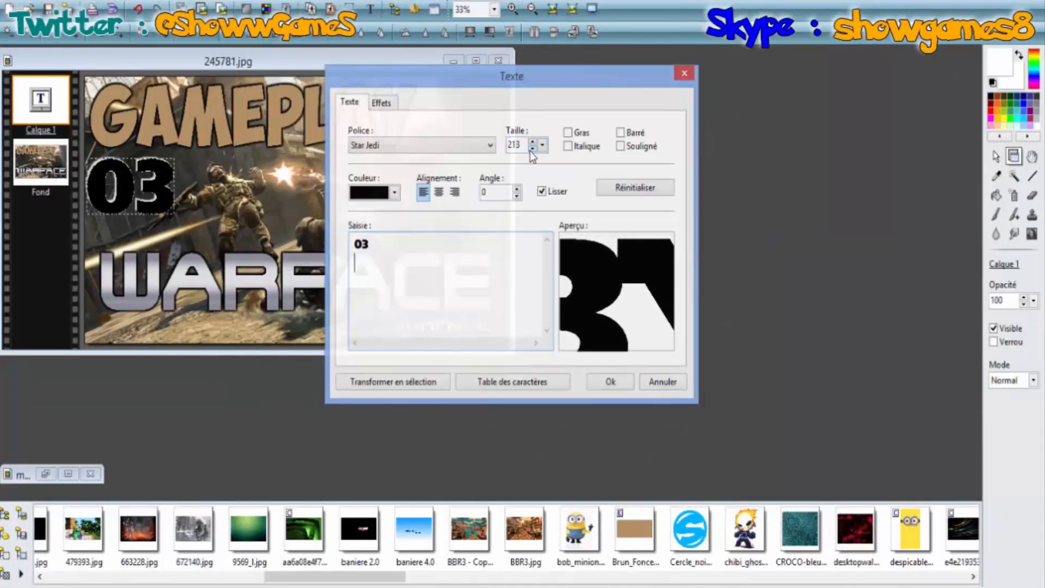
click(610, 381)
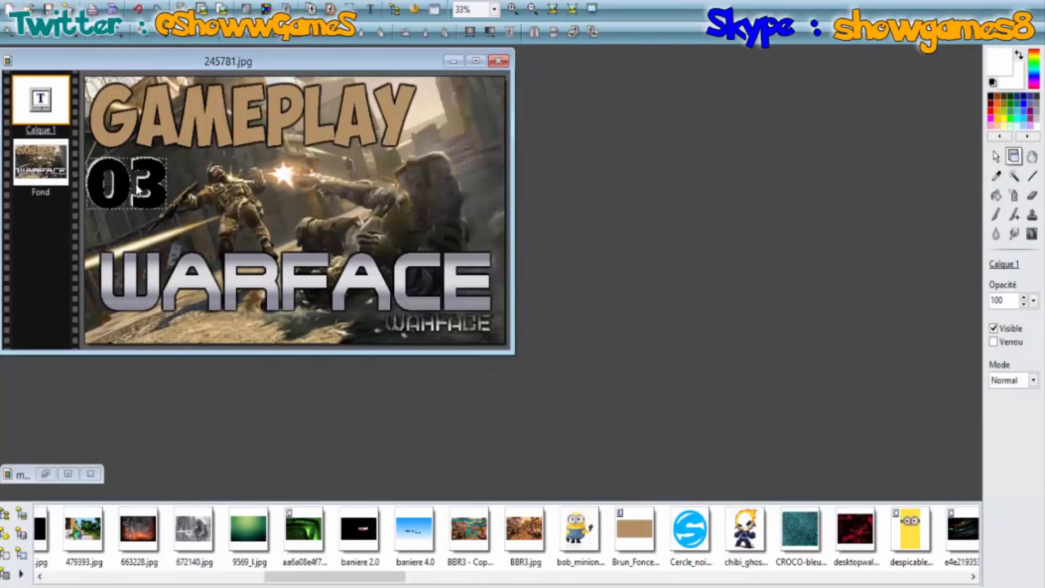
drag(145, 185, 145, 181)
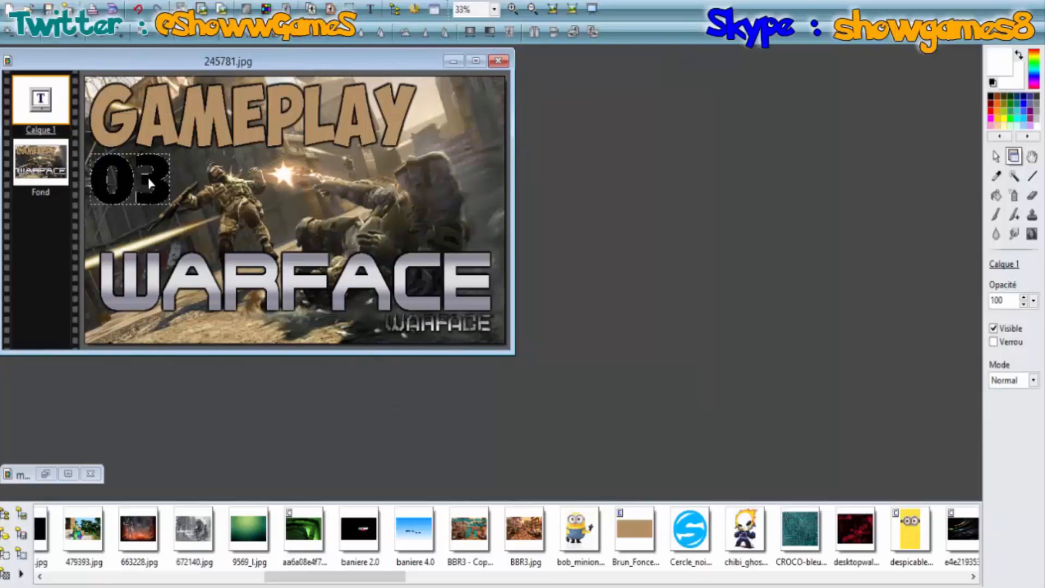
Merge the 03 text layer with the layer below it
click(47, 162)
right_click(52, 85)
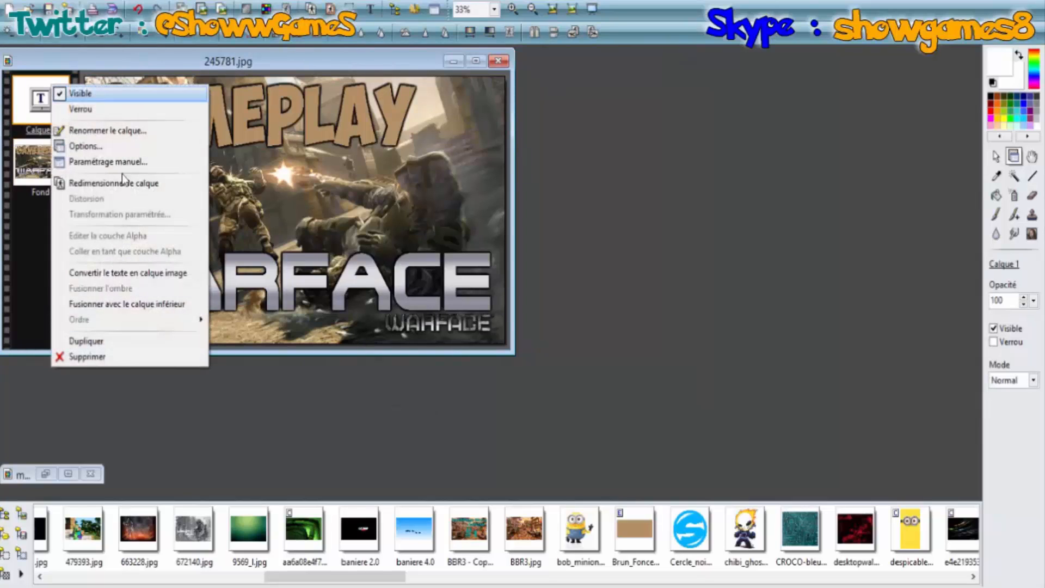
click(143, 303)
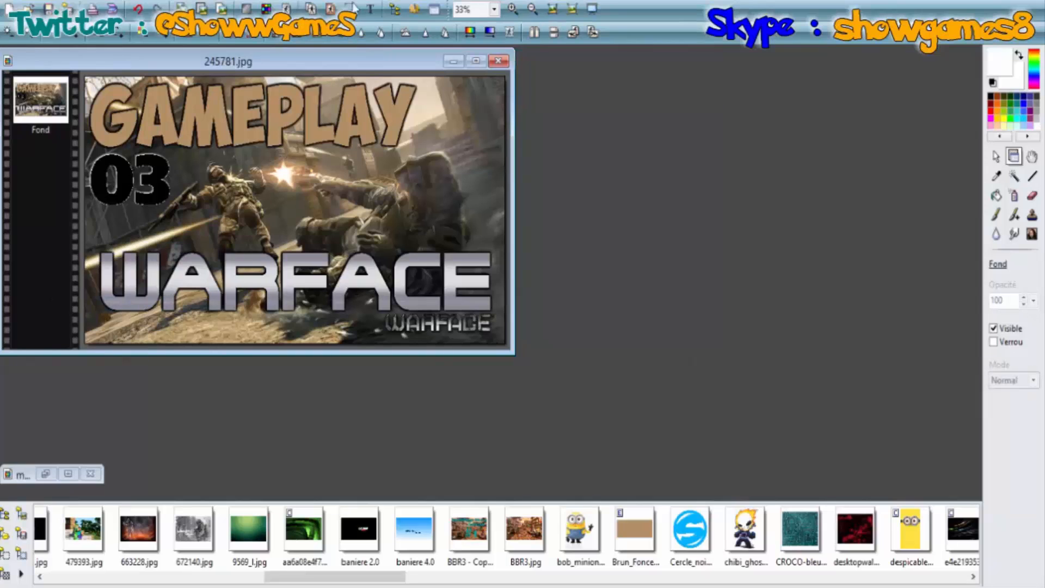
Overlay a second 03 text with the white shadow and outline on the existing number and merge it down
click(373, 10)
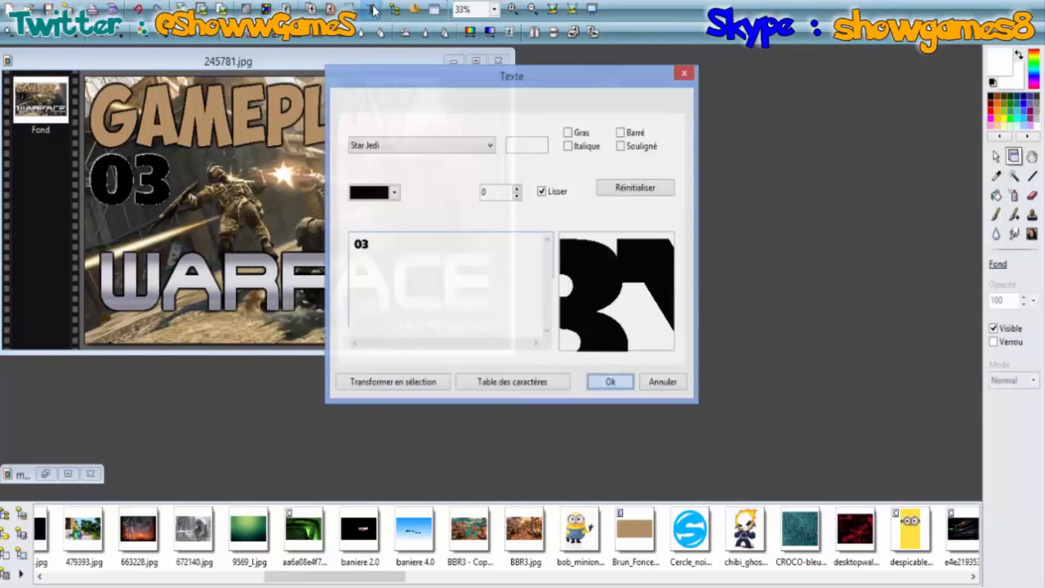
click(378, 102)
click(599, 380)
scroll(279, 195, up, 8)
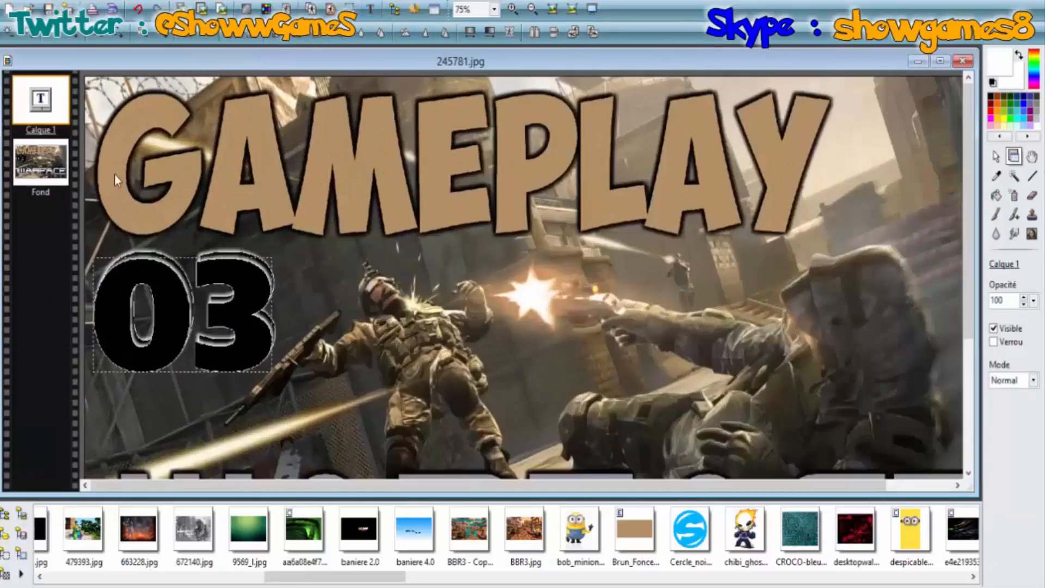
scroll(419, 438, down, 3)
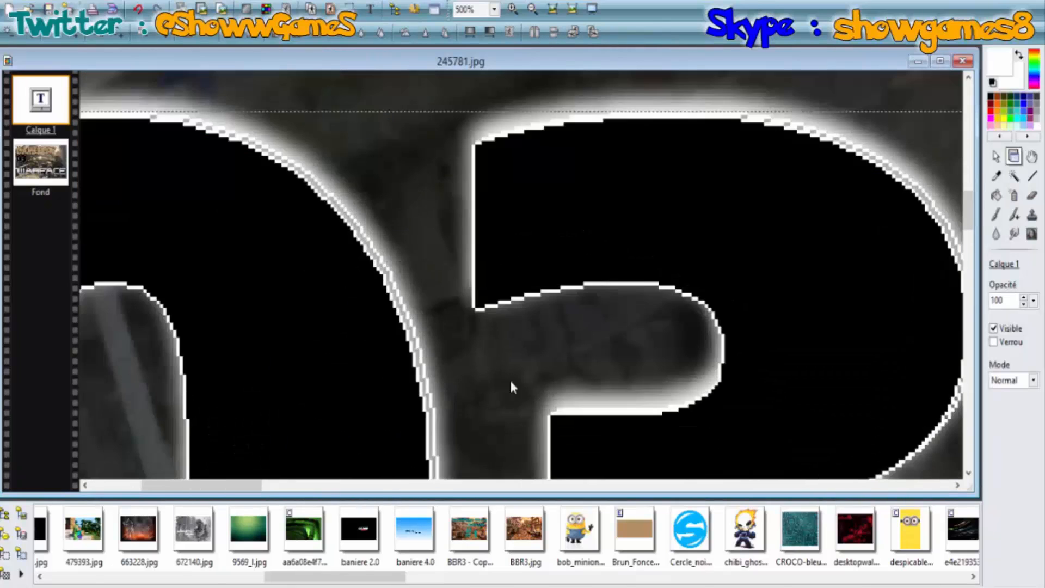
right_click(49, 98)
click(83, 159)
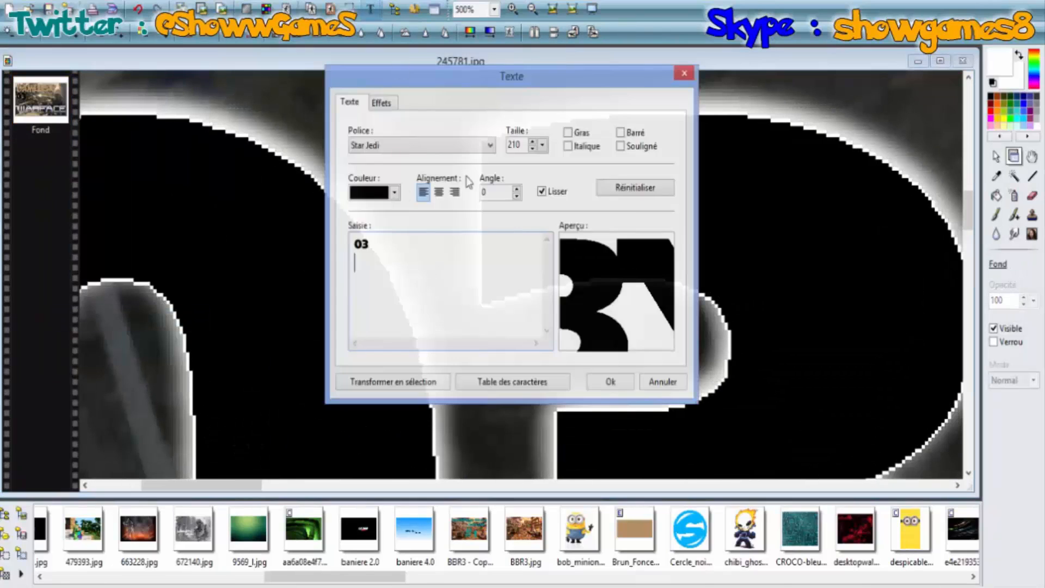
Add a third 03 text, align it over the existing number and merge it with the layer below
click(375, 101)
click(604, 381)
drag(394, 174, 281, 382)
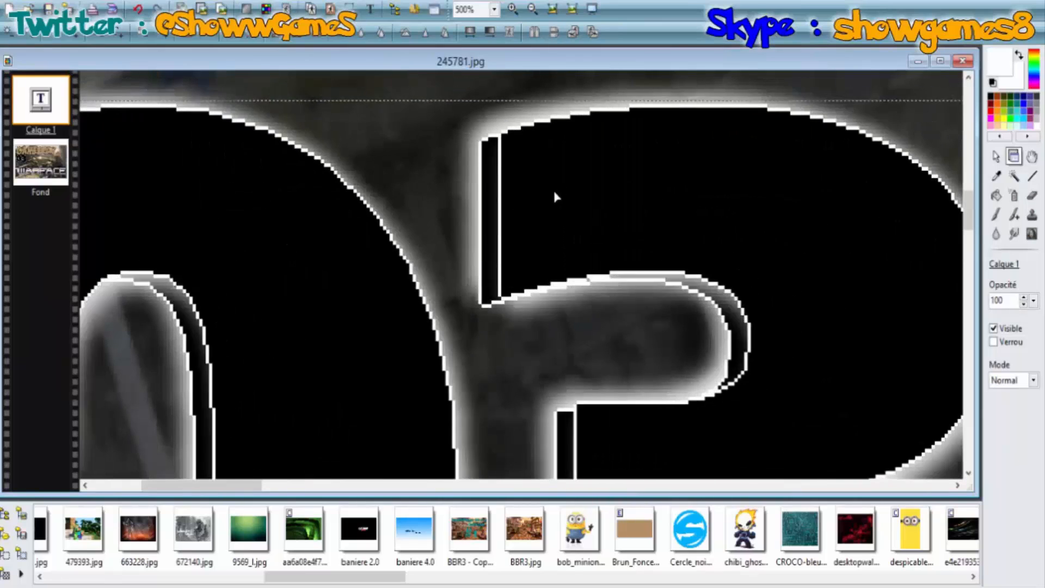
drag(555, 196, 536, 203)
right_click(46, 94)
click(130, 315)
Add another 03 text with drop shadow offsets Delta X 3 and Delta Y 3, align it over the number and merge it down
click(371, 10)
click(383, 102)
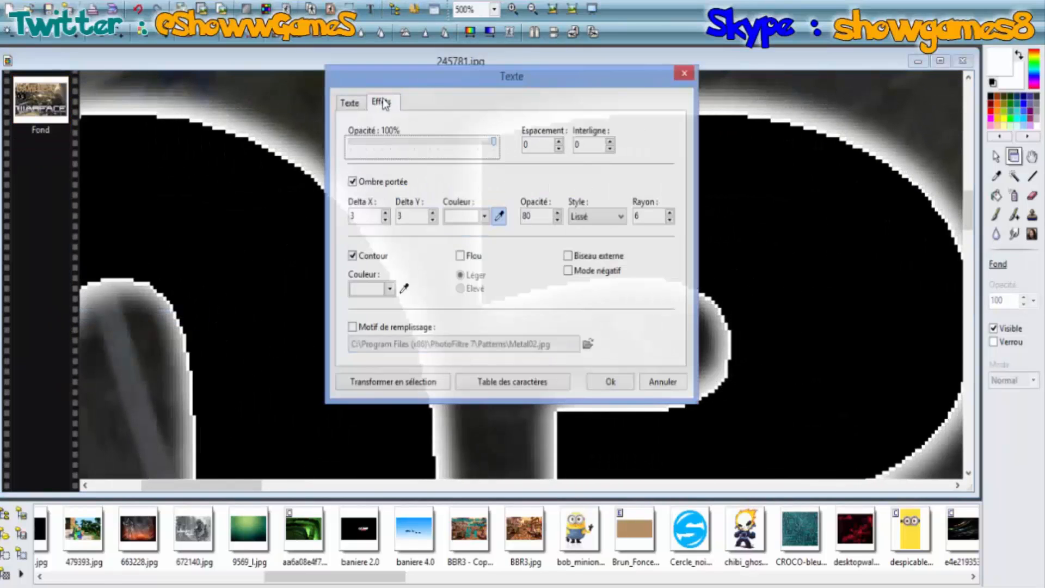
key(Return)
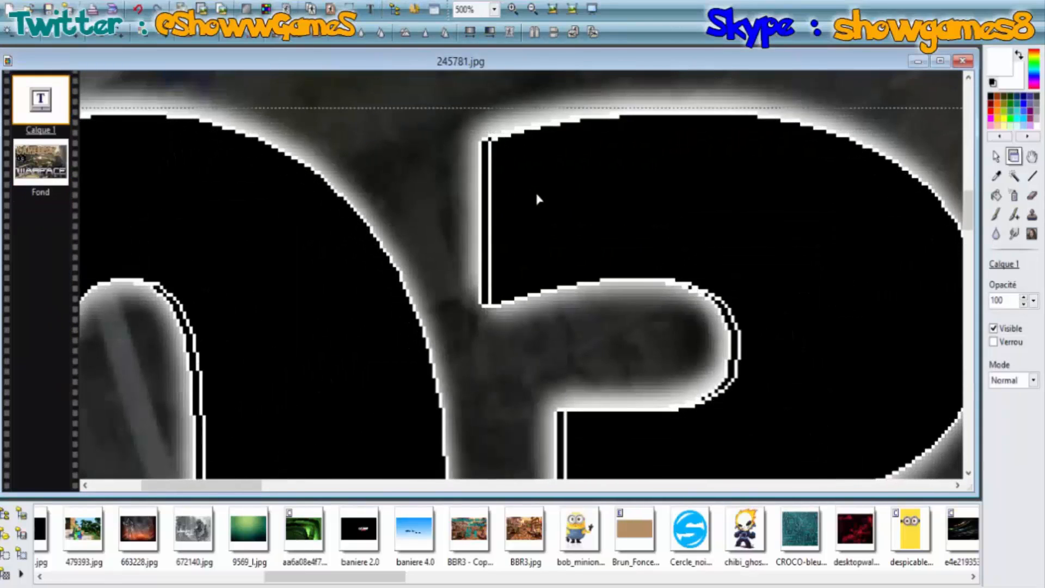
right_click(25, 82)
click(82, 305)
Add one more 03 text with white drop shadow and outline, align it over the number and merge it with the layer below
click(371, 9)
click(381, 102)
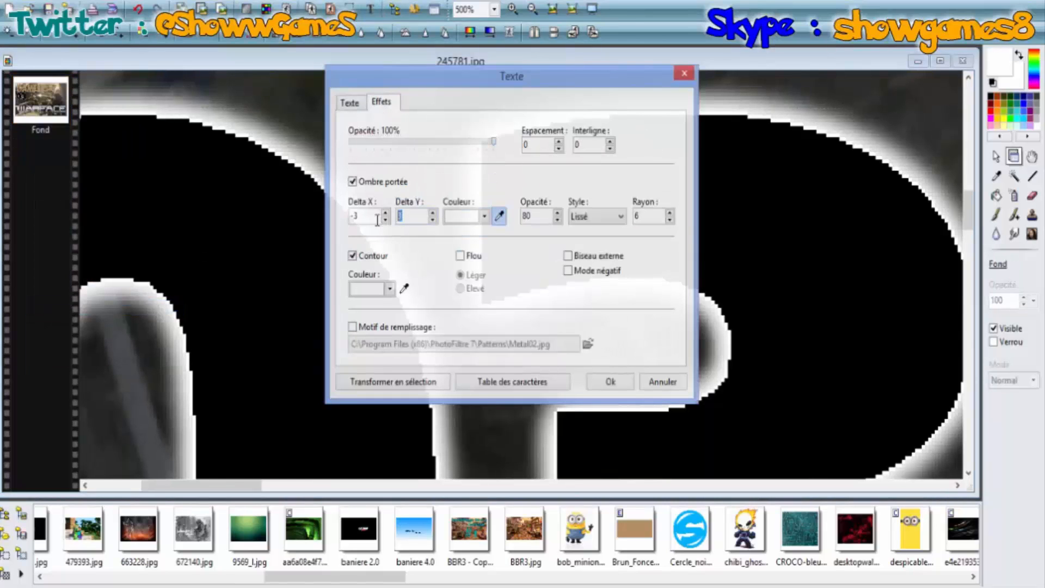
click(596, 381)
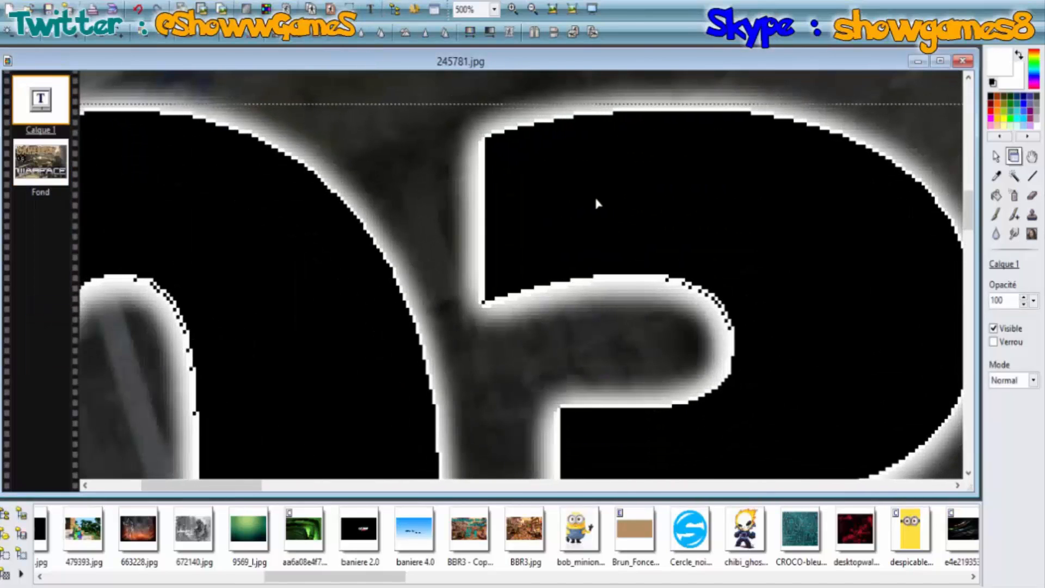
right_click(29, 90)
click(100, 308)
scroll(229, 298, down, 8)
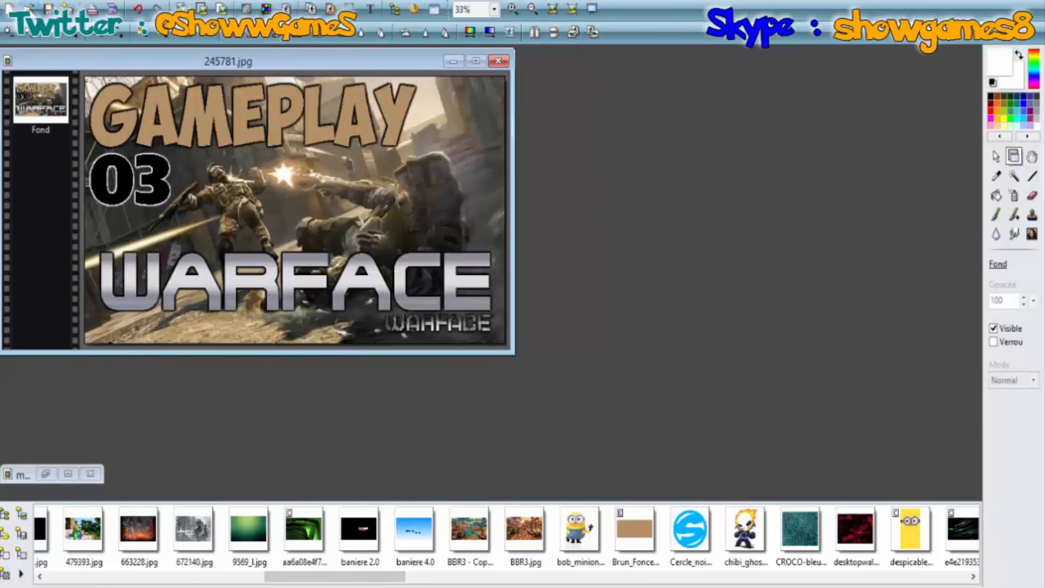
Open the Warface logo image "téléchargement (1)" from the Images folder
key(ctrl+o)
scroll(796, 158, down, 10)
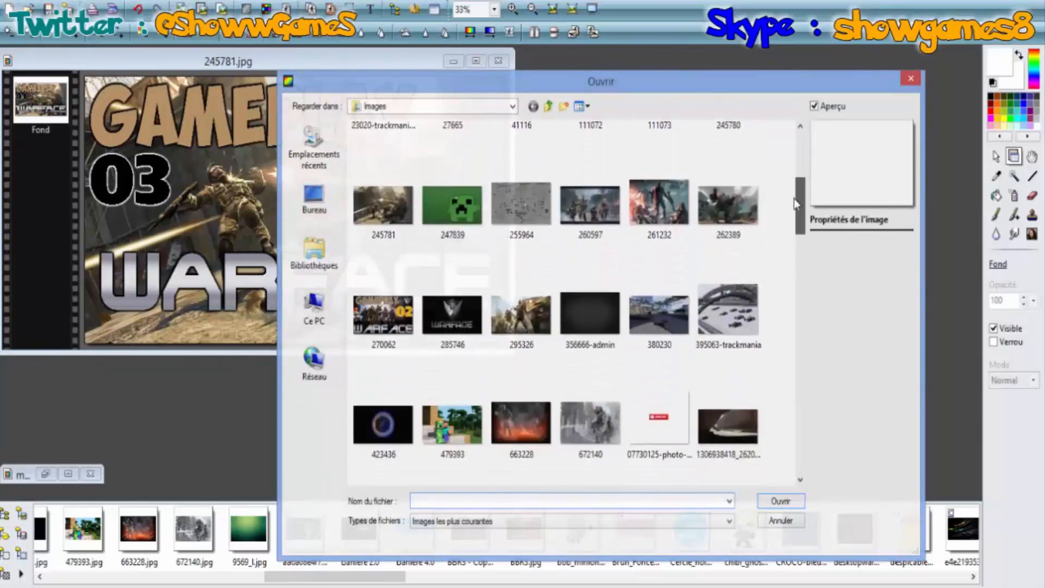
scroll(776, 250, down, 5)
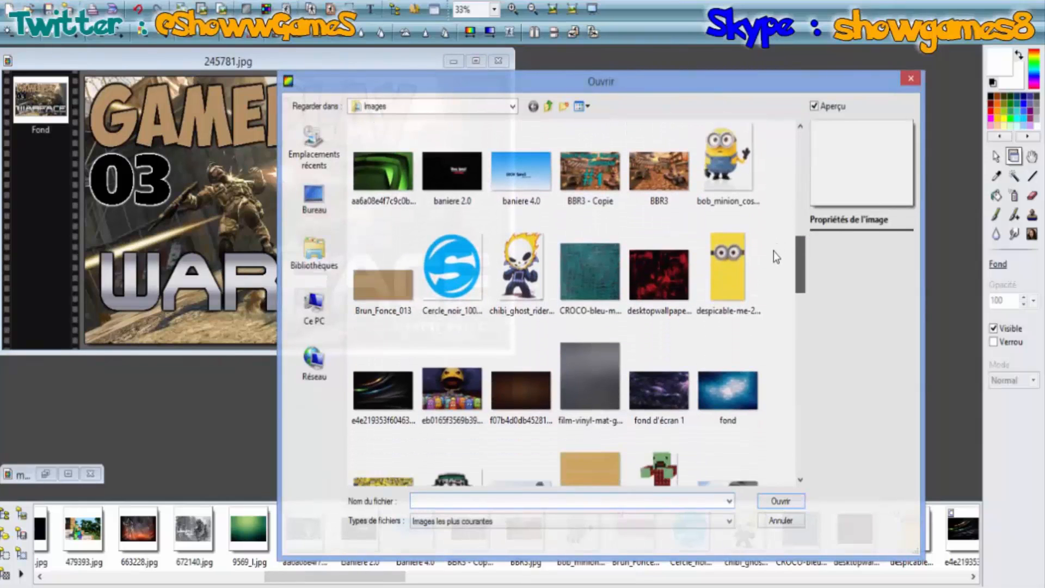
scroll(766, 294, down, 3)
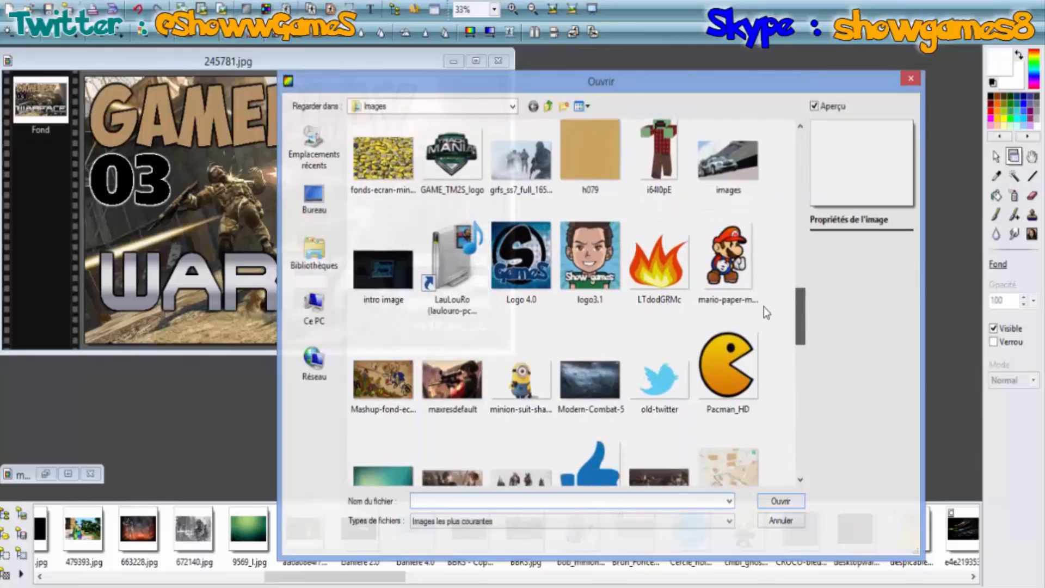
scroll(762, 318, down, 10)
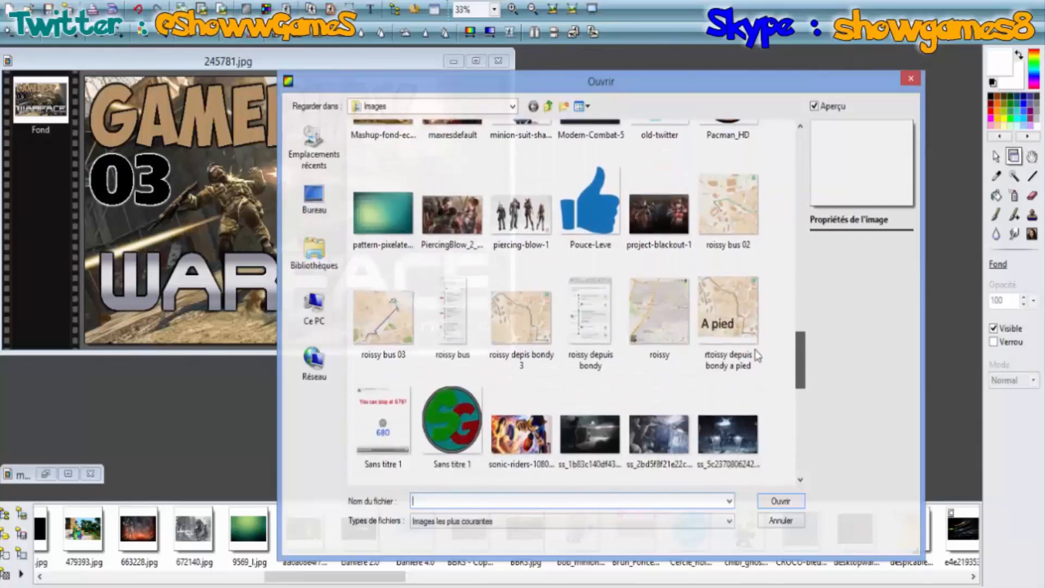
scroll(753, 413, up, 2)
scroll(742, 408, down, 1)
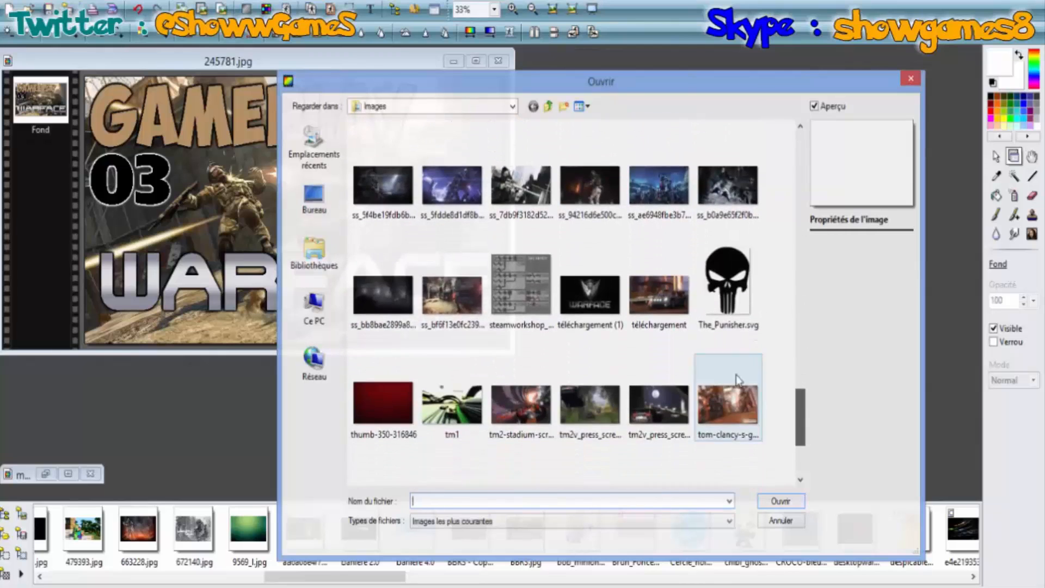
double_click(599, 305)
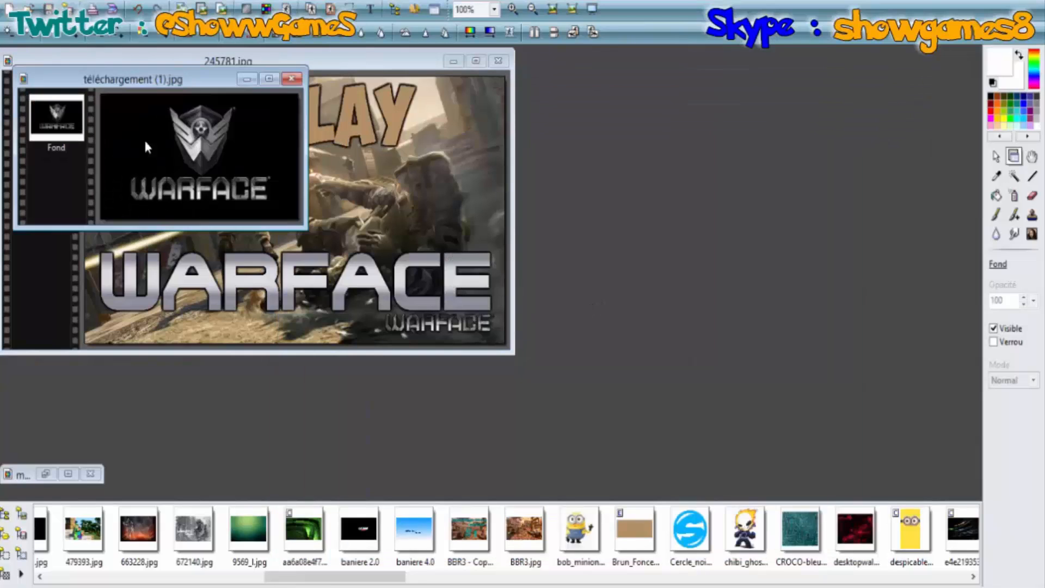
Crop the logo image to the shield emblem, leaving out the WARFACE lettering beneath it
scroll(226, 137, up, 2)
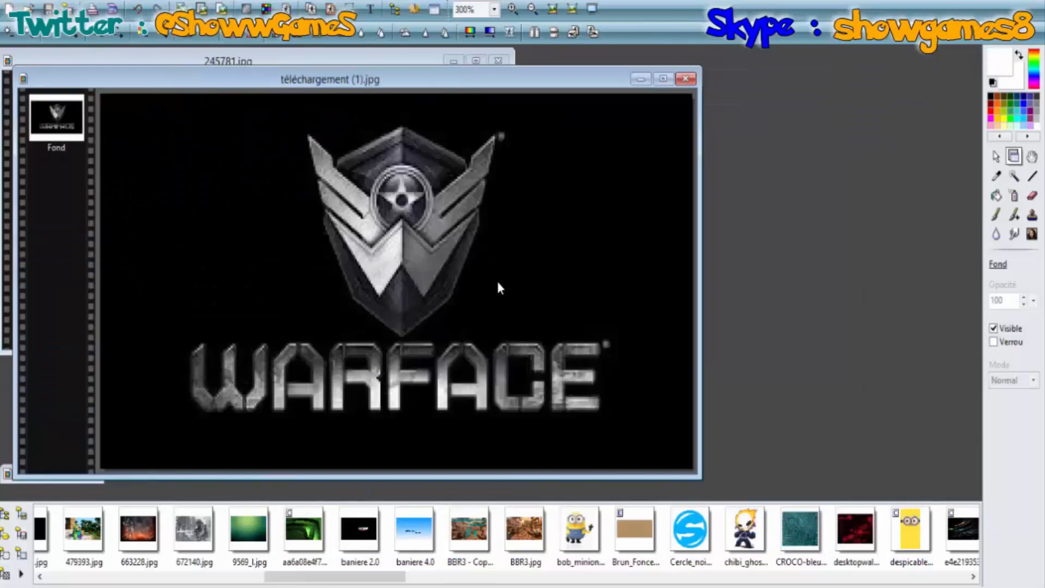
scroll(444, 283, down, 1)
scroll(445, 285, up, 1)
scroll(381, 344, up, 1)
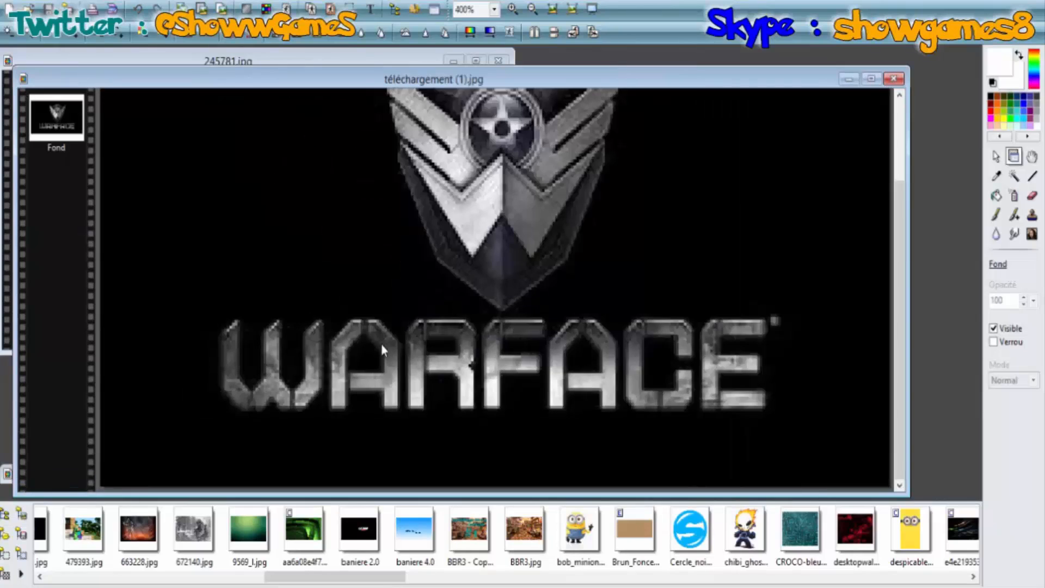
scroll(452, 362, up, 1)
scroll(469, 355, down, 2)
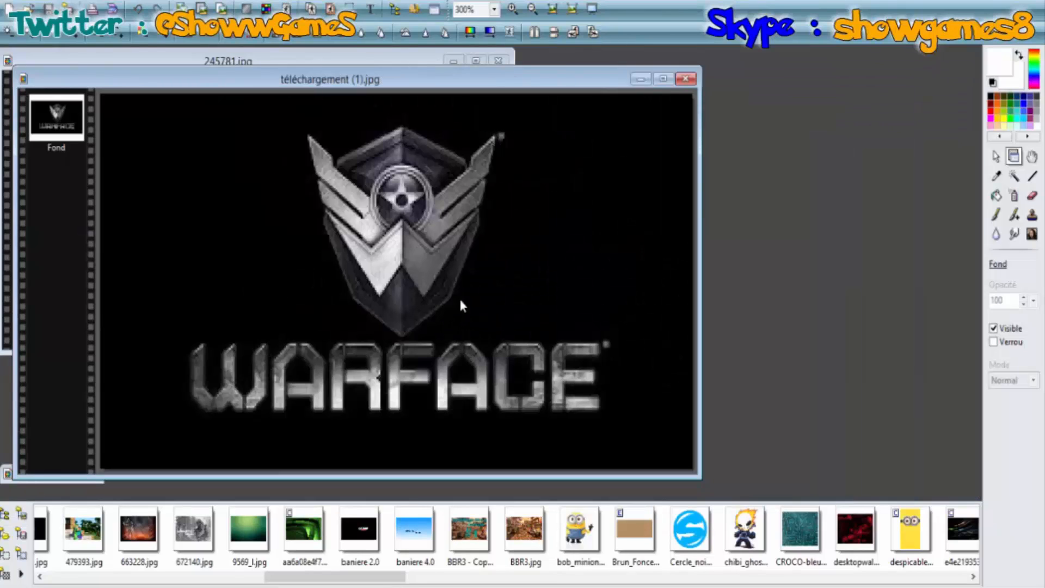
click(995, 157)
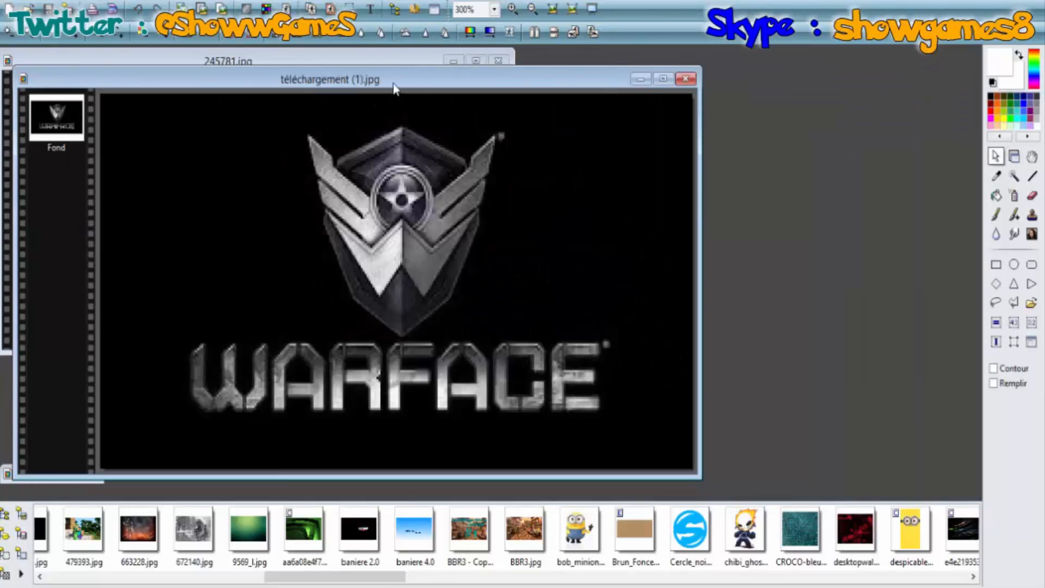
drag(481, 264, 537, 342)
right_click(403, 169)
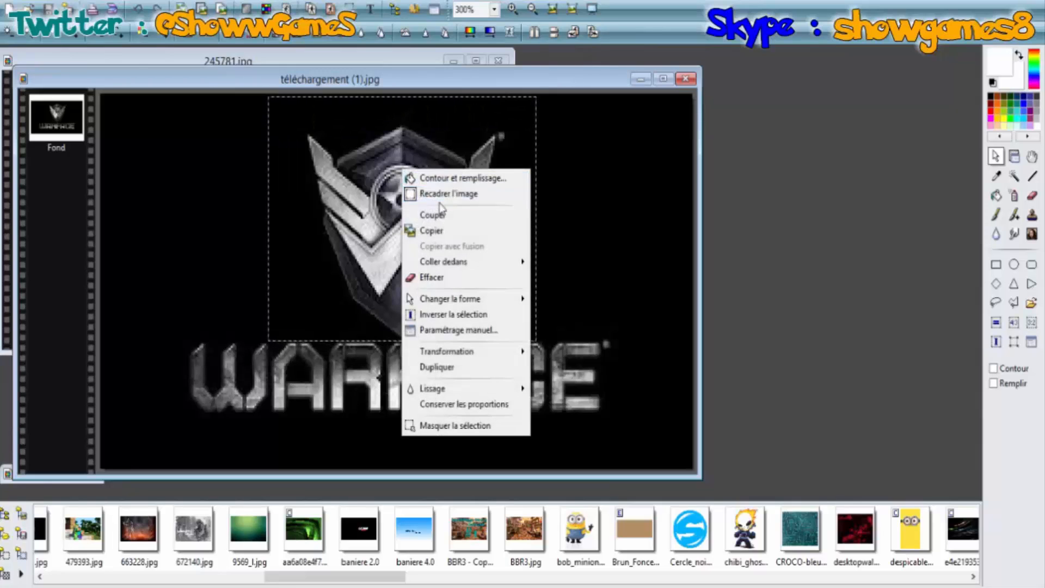
click(438, 193)
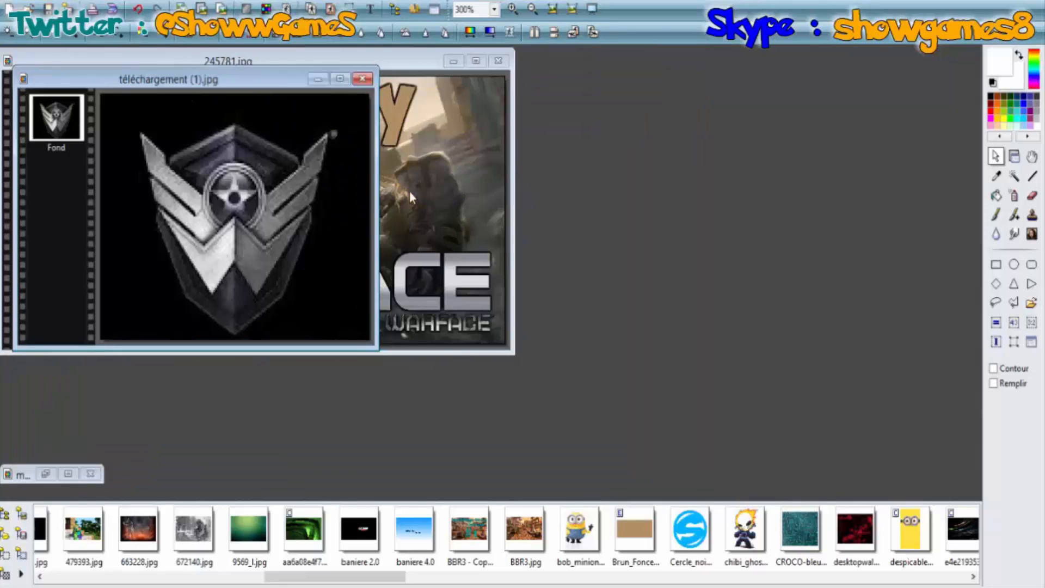
Isolate the emblem by selecting the black background with the magic wand and inverting the selection, and copy it
scroll(351, 213, up, 1)
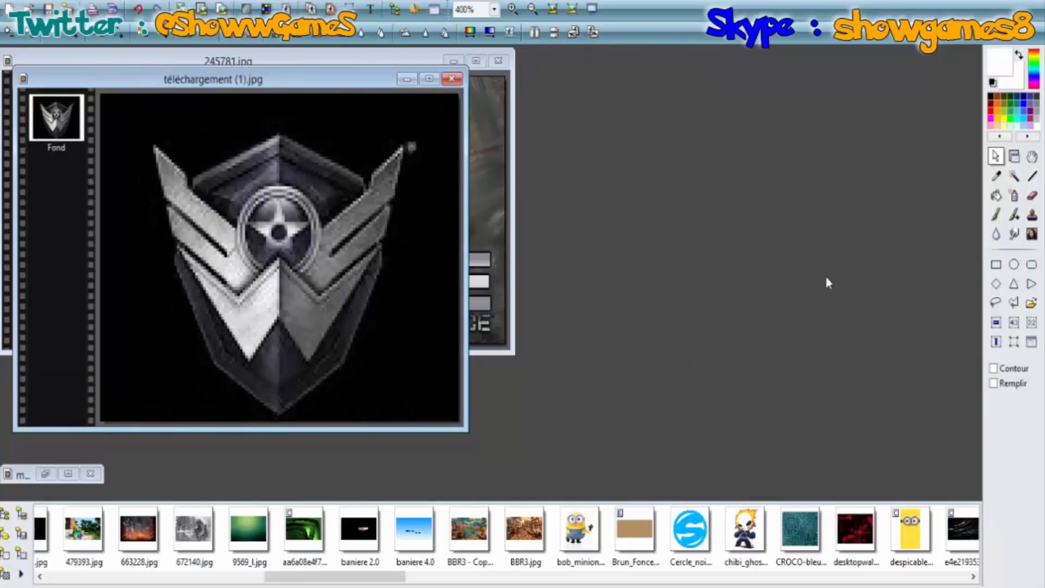
click(1013, 176)
click(443, 240)
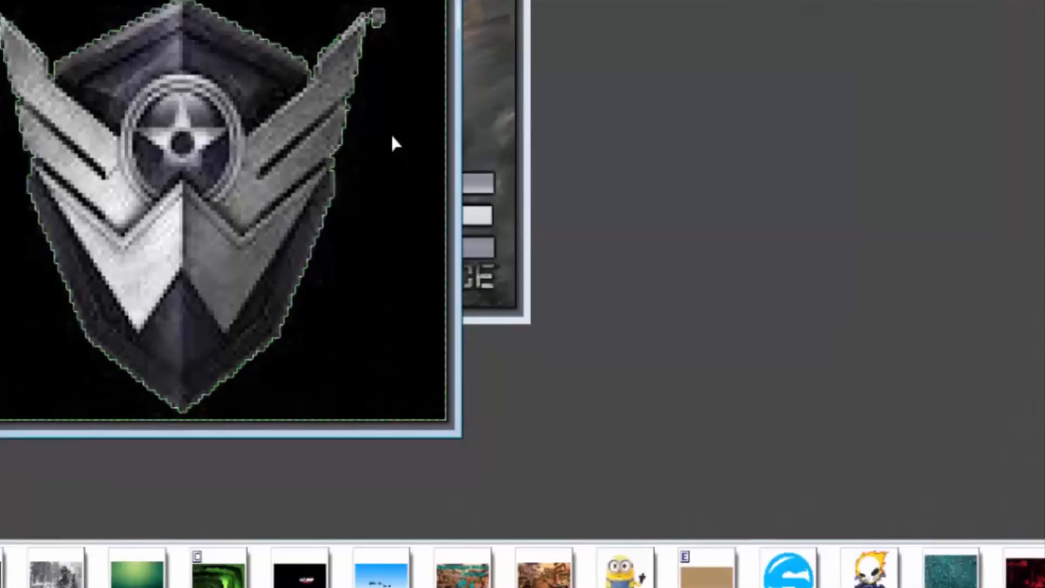
right_click(427, 228)
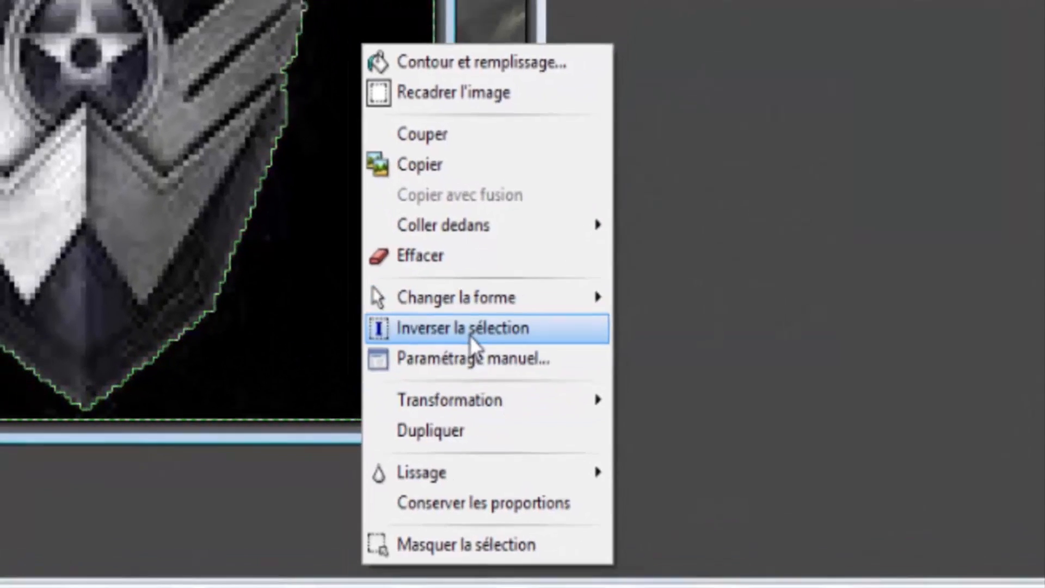
click(460, 316)
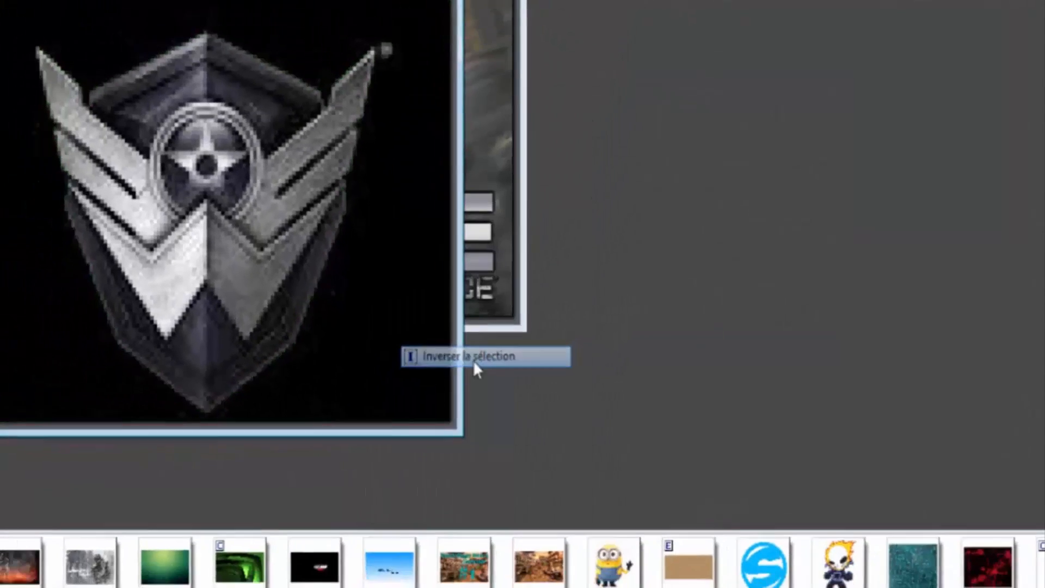
right_click(260, 210)
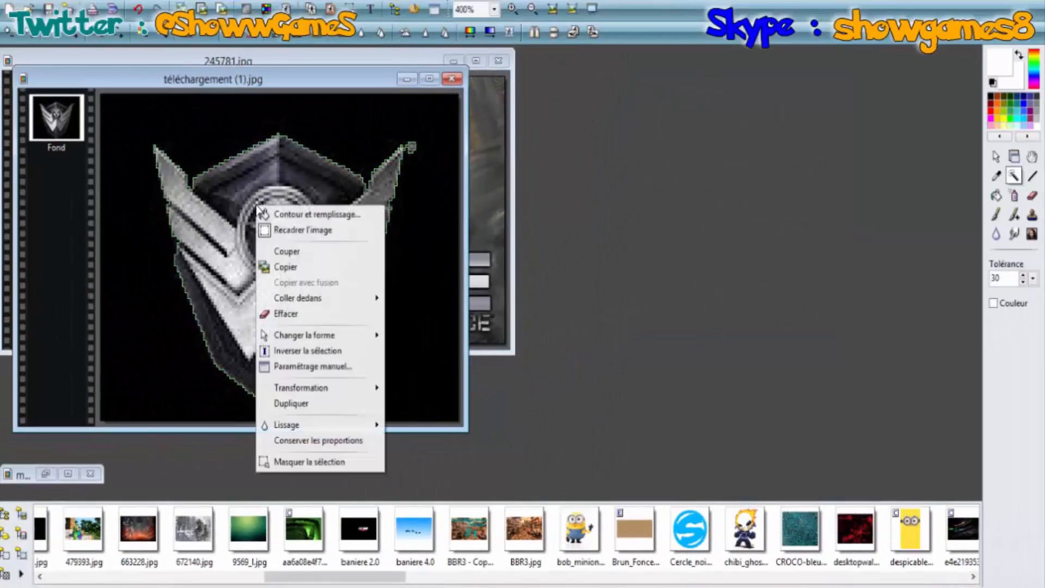
click(296, 268)
click(406, 80)
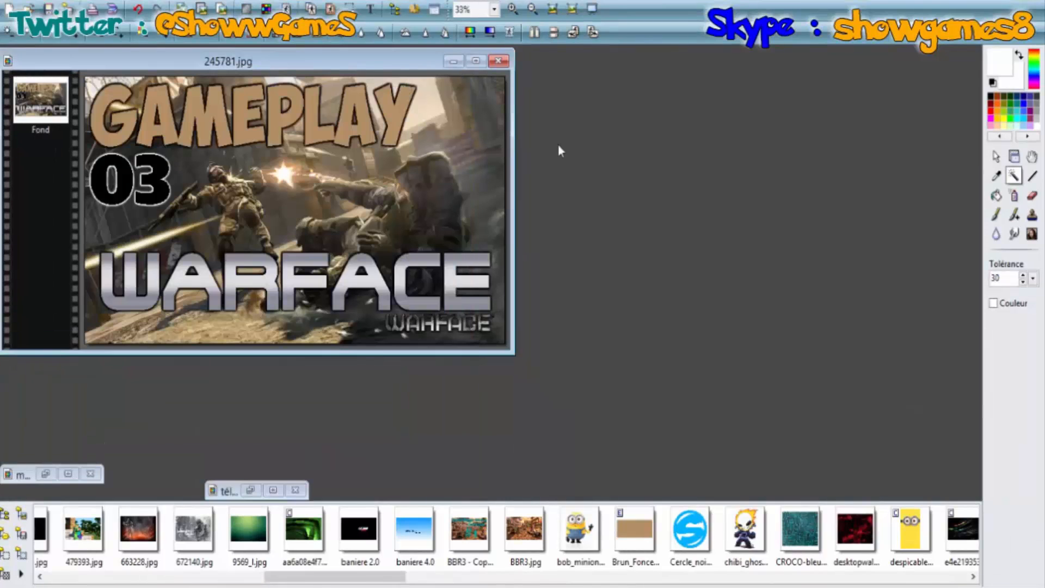
Paste the emblem into 245781.jpg, enlarge it proportionally and place it in the image's upper-right corner beside the GAMEPLAY title
click(996, 156)
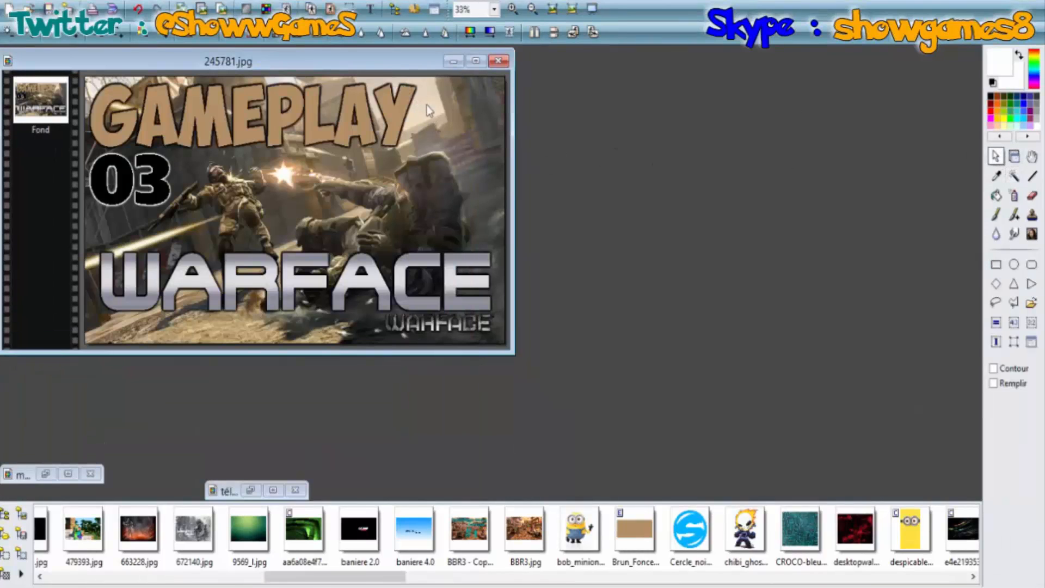
key(ctrl+v)
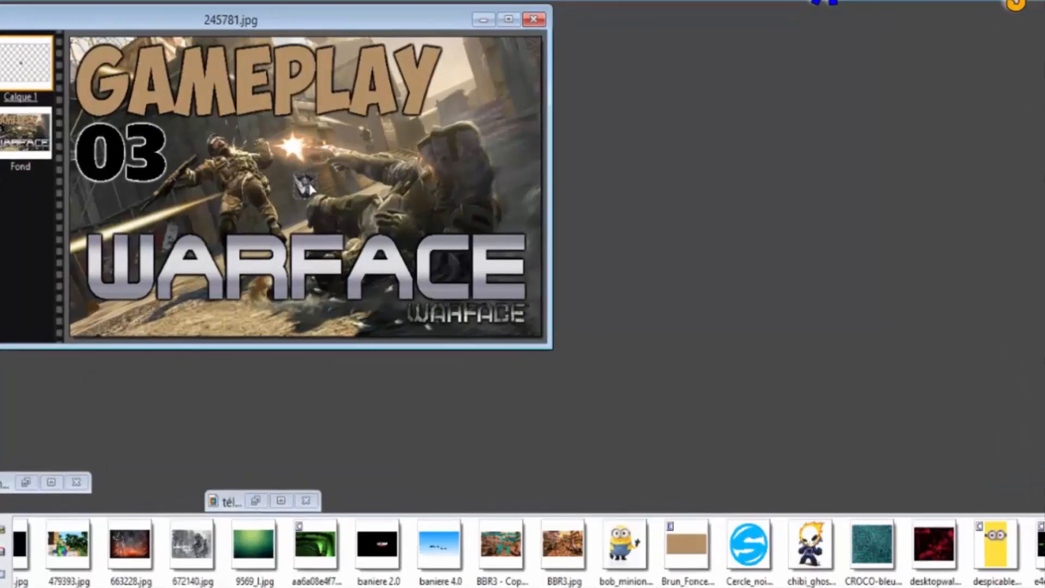
right_click(294, 210)
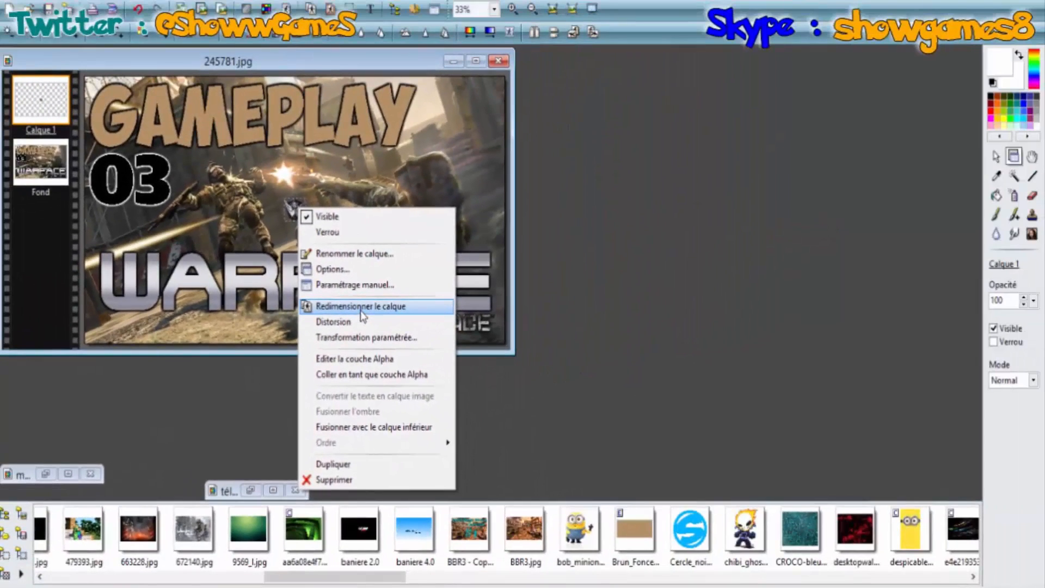
click(362, 308)
drag(273, 188, 430, 156)
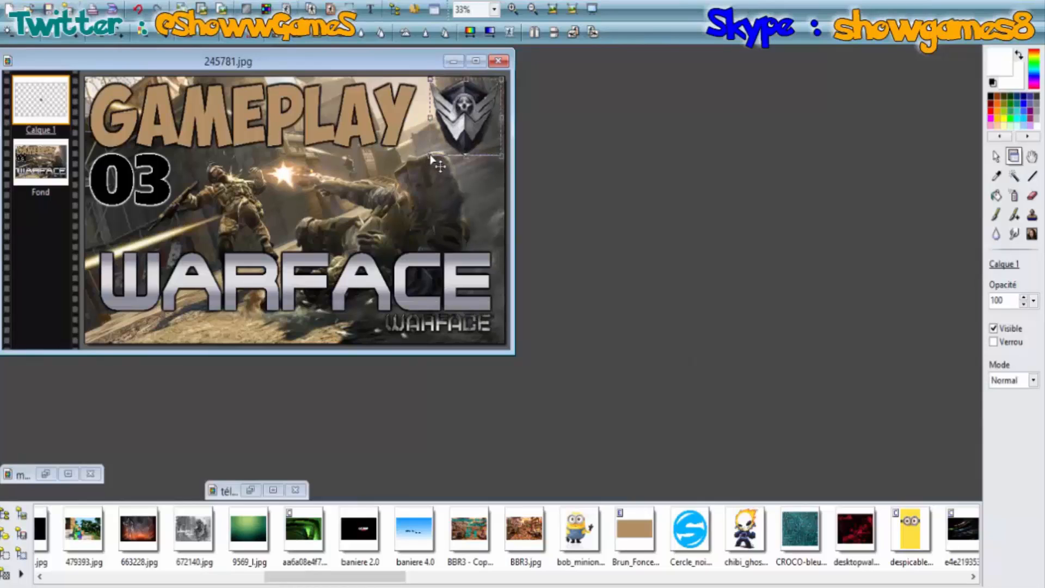
drag(425, 158, 429, 160)
drag(469, 129, 468, 128)
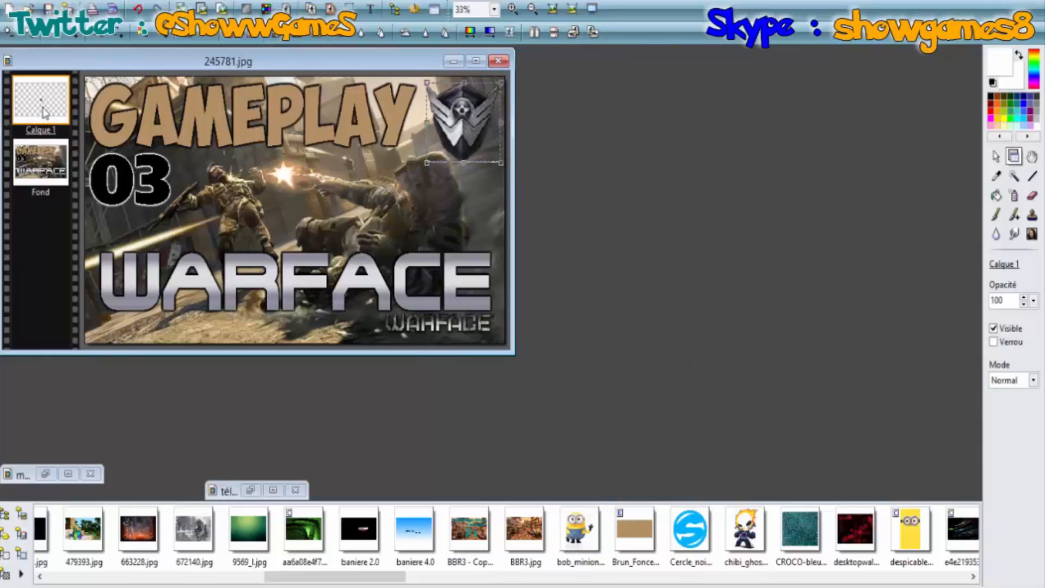
right_click(436, 128)
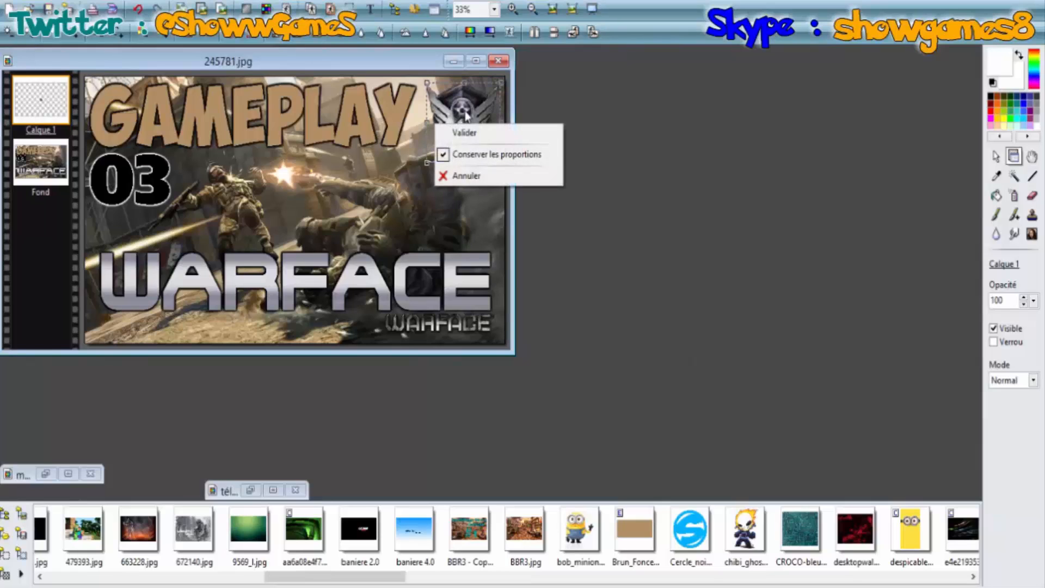
click(464, 134)
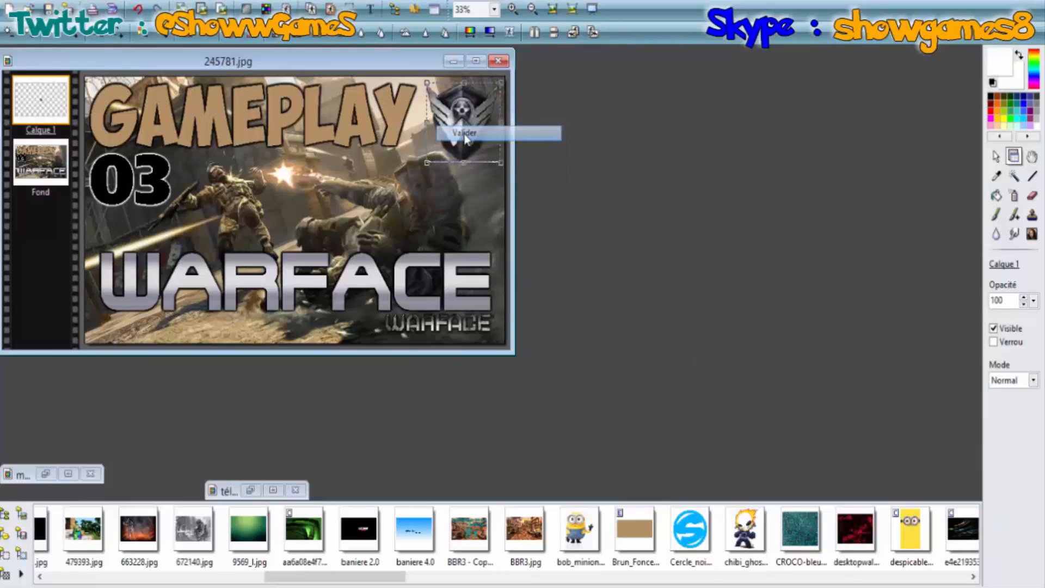
Select the Fond layer and check how the whole thumbnail looks at a small size
click(46, 159)
scroll(275, 173, down, 4)
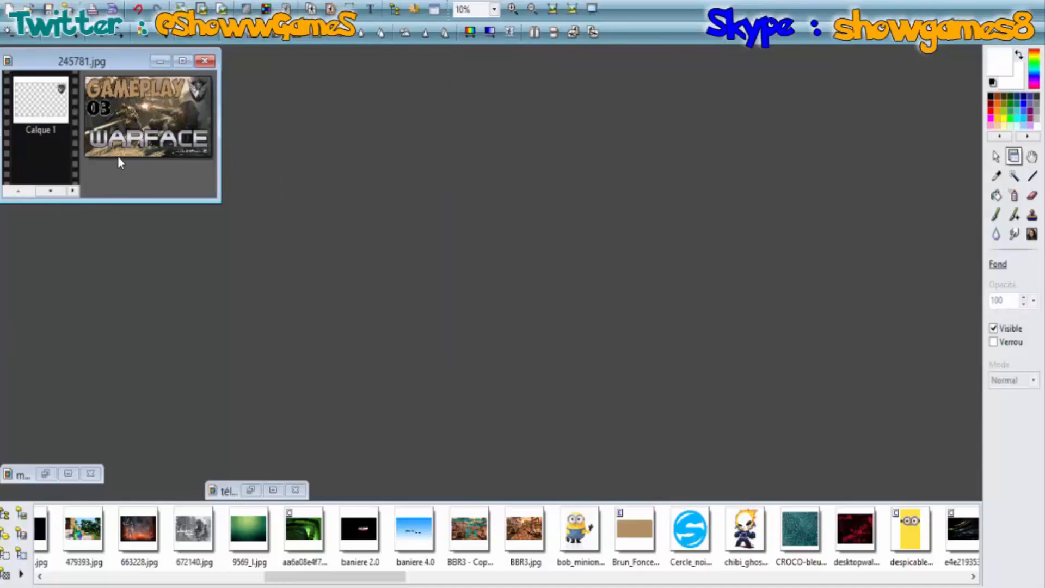
scroll(117, 155, up, 2)
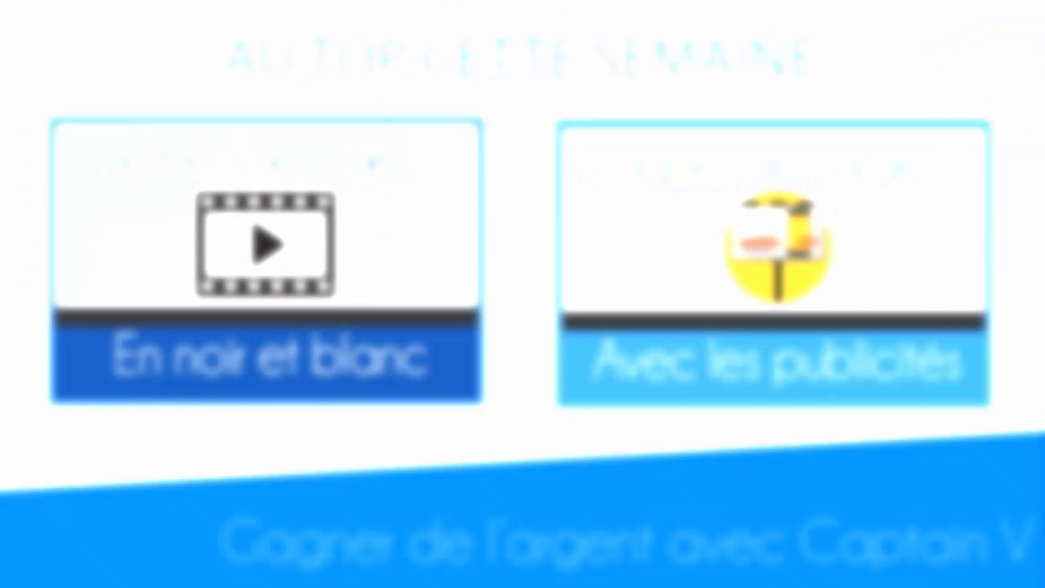